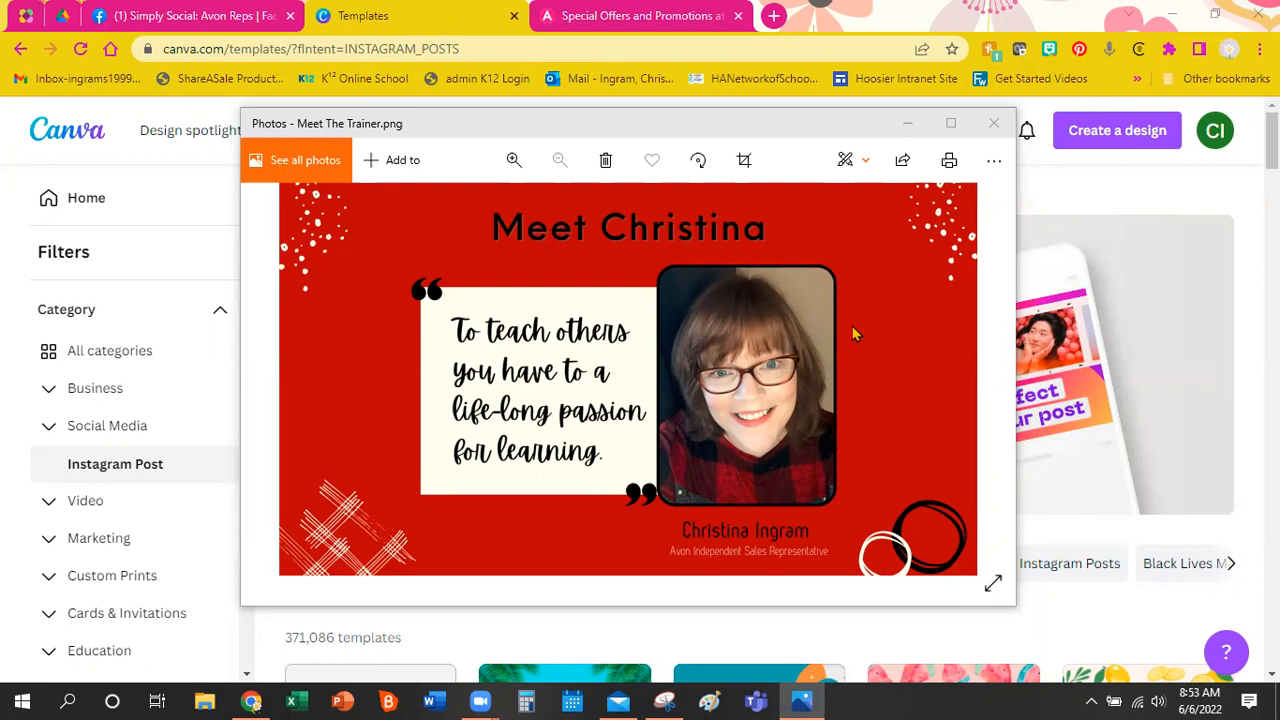
Close the Meet The Trainer.png photo and raise the system volume to 64.
{"action": "left_click", "coordinate": [994, 123]}
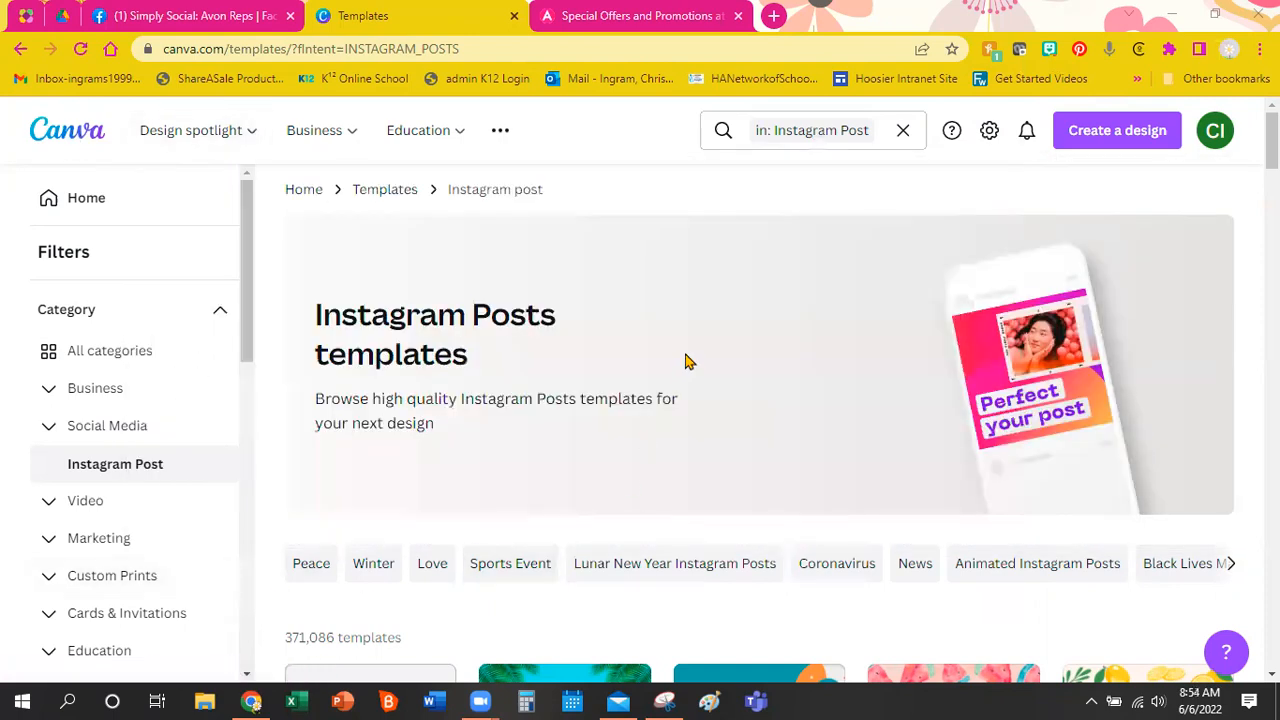
{"action": "key", "text": "XF86AudioRaiseVolume"}
{"action": "key", "text": "XF86AudioRaiseVolume"}
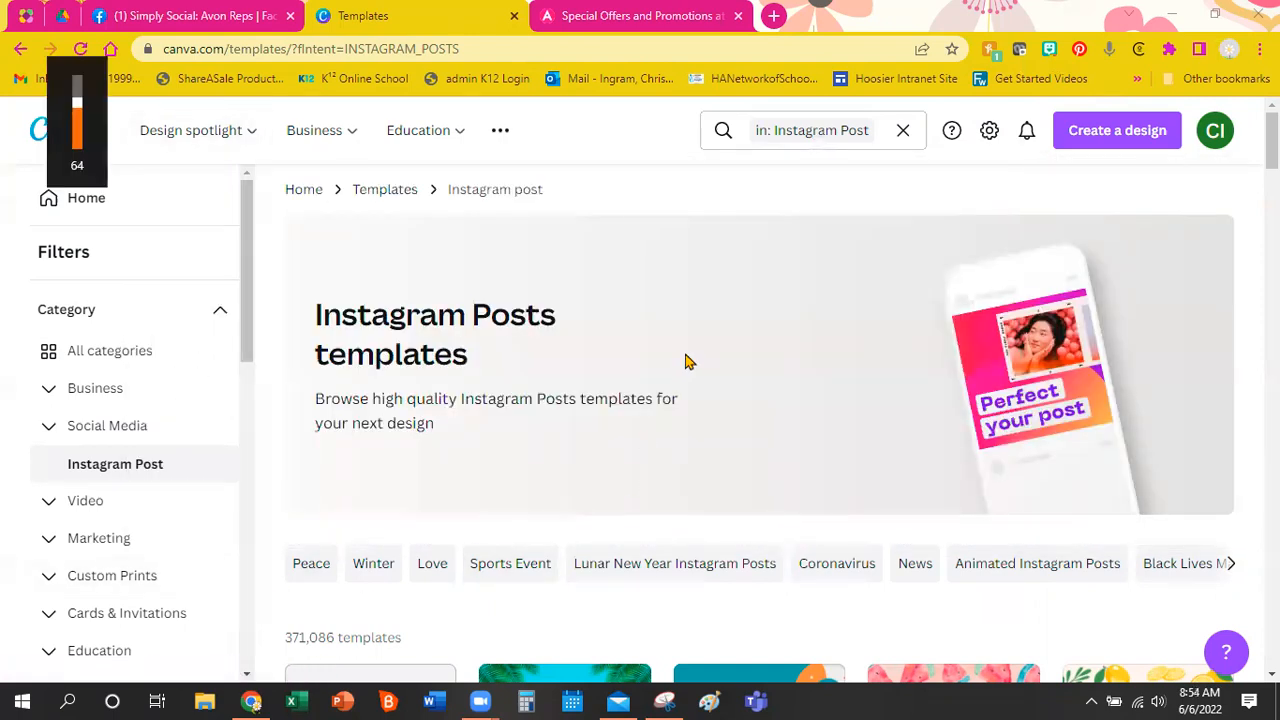
Expand the Social Media category and look through the Instagram Post templates for a summer-themed design.
{"action": "scroll", "coordinate": [686, 361], "scroll_direction": "down", "scroll_amount": 2}
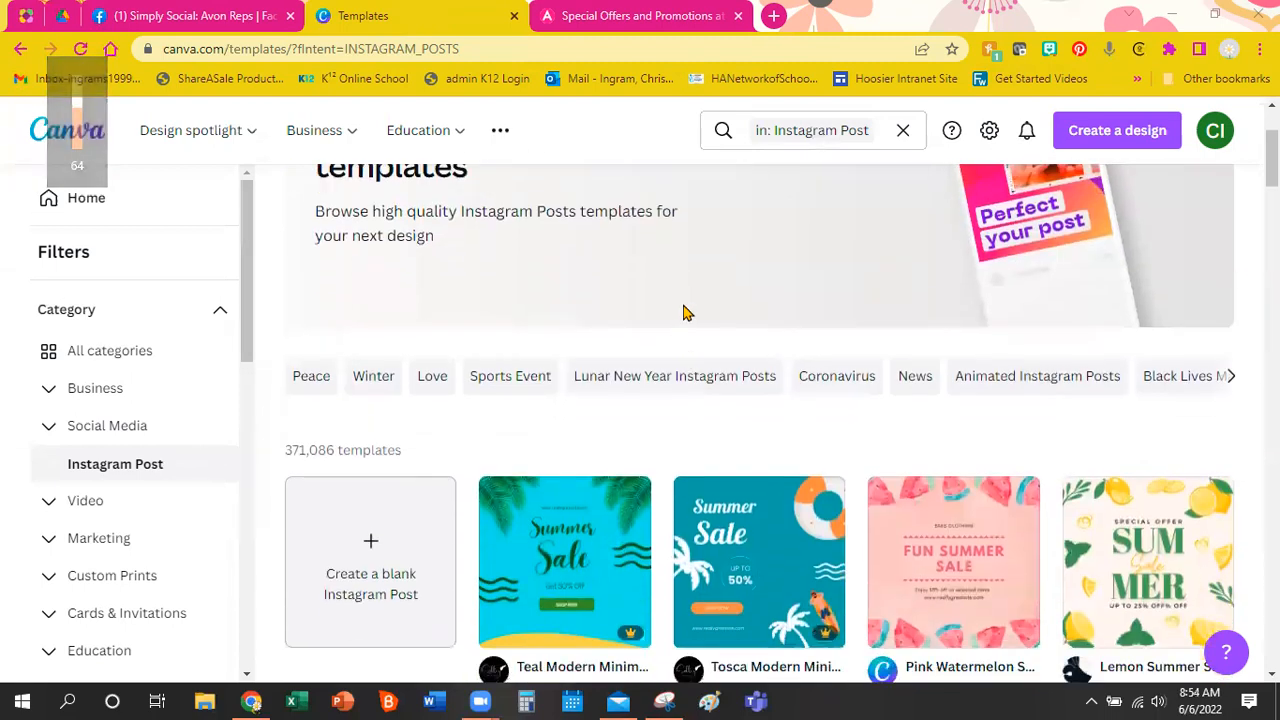
{"action": "scroll", "coordinate": [686, 313], "scroll_direction": "down", "scroll_amount": 2}
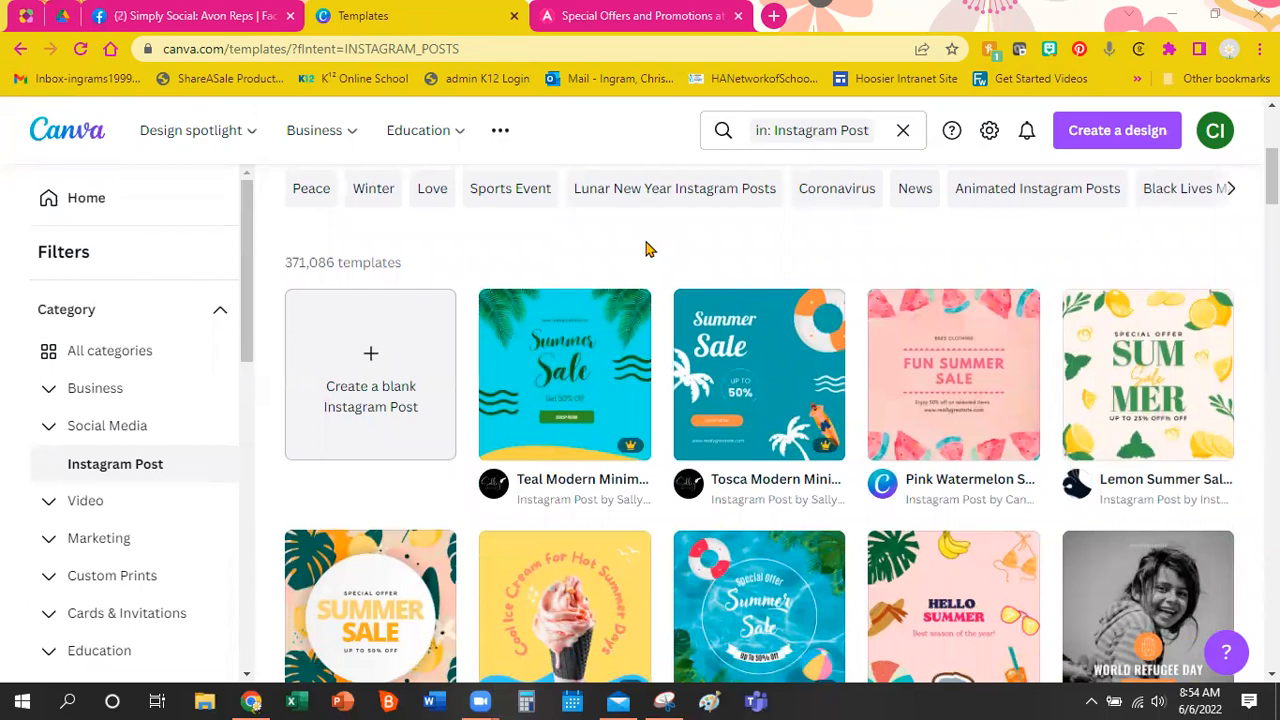
{"action": "left_click", "coordinate": [78, 432]}
{"action": "scroll", "coordinate": [78, 432], "scroll_direction": "down", "scroll_amount": 1}
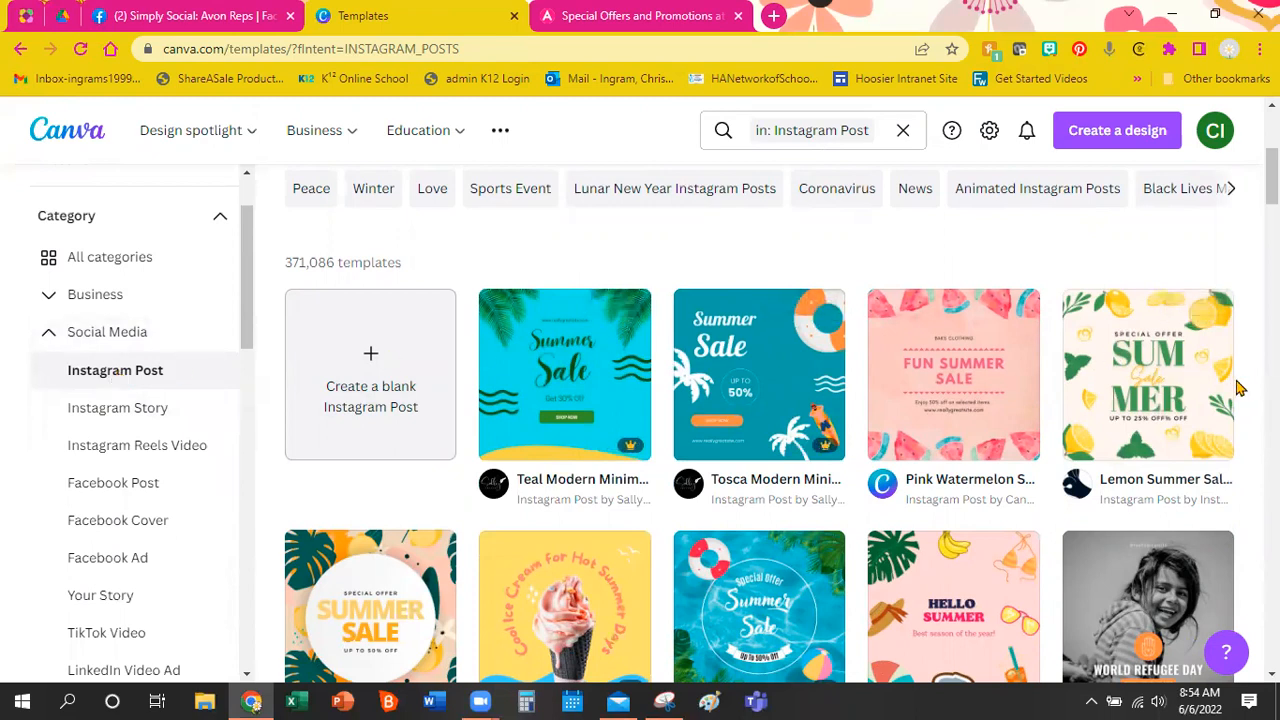
{"action": "scroll", "coordinate": [1240, 393], "scroll_direction": "down", "scroll_amount": 1}
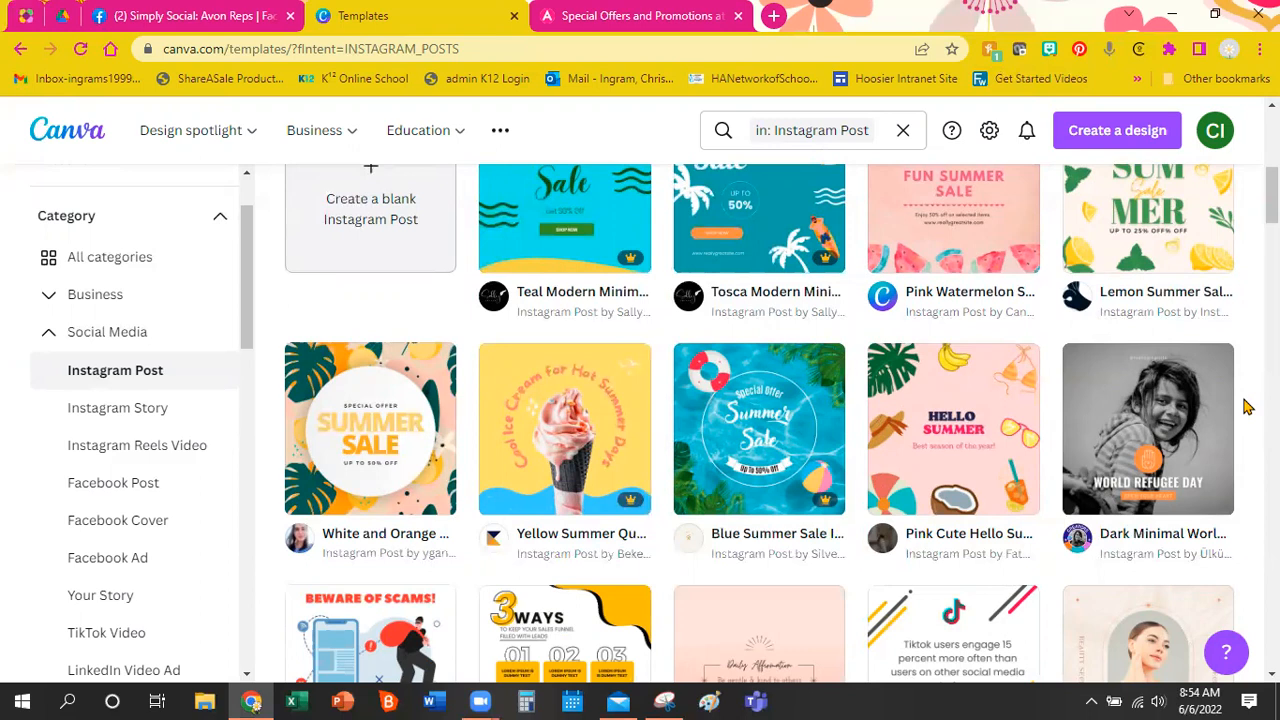
{"action": "scroll", "coordinate": [1248, 407], "scroll_direction": "down", "scroll_amount": 3}
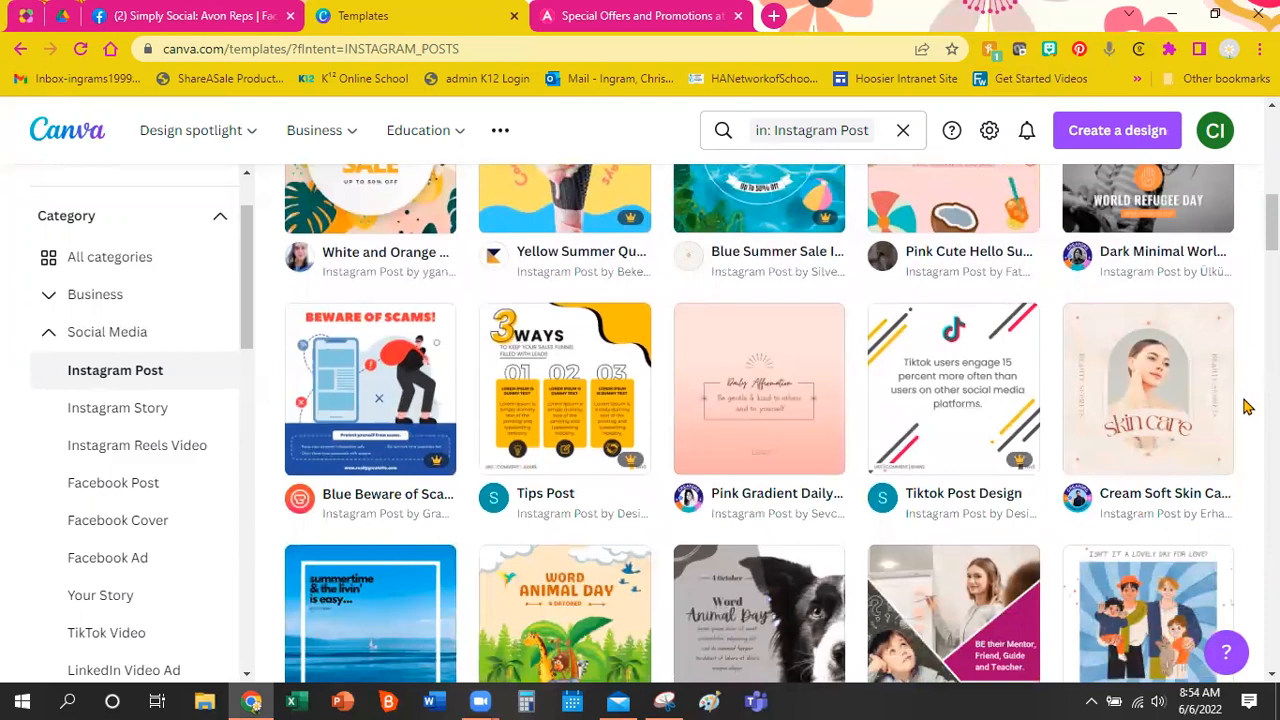
{"action": "scroll", "coordinate": [1248, 407], "scroll_direction": "down", "scroll_amount": 1}
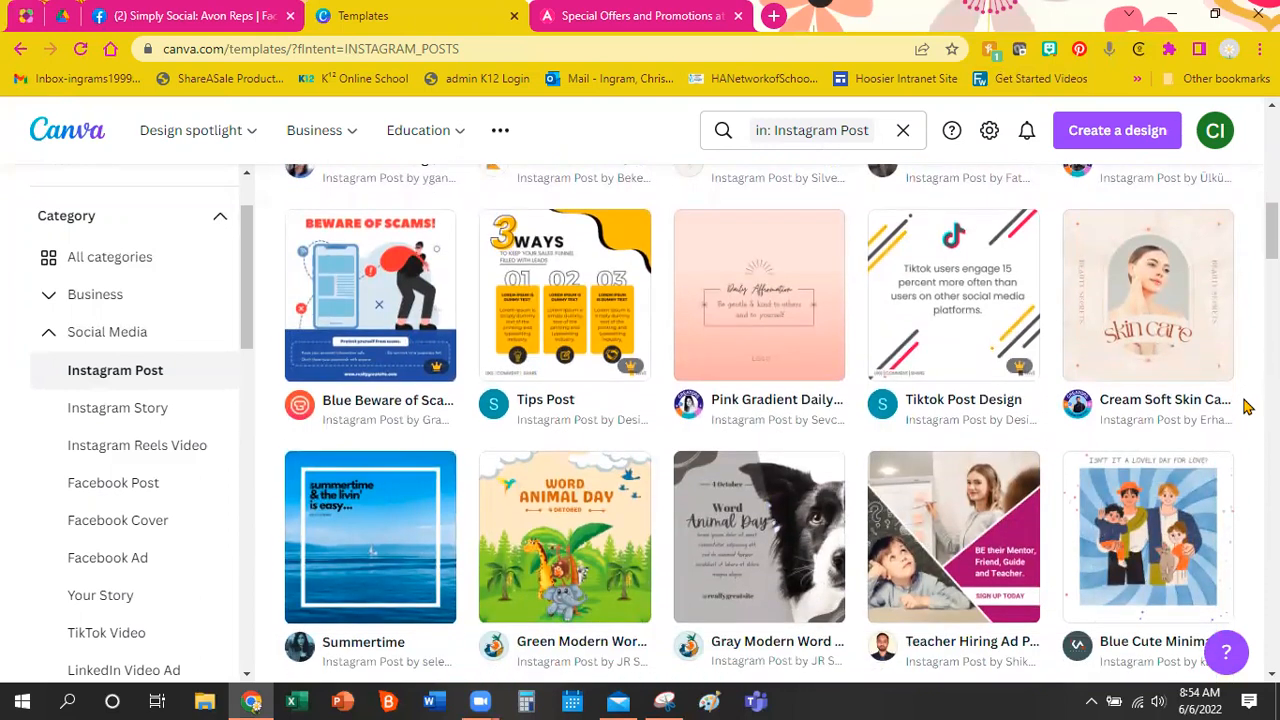
{"action": "scroll", "coordinate": [1248, 407], "scroll_direction": "down", "scroll_amount": 2}
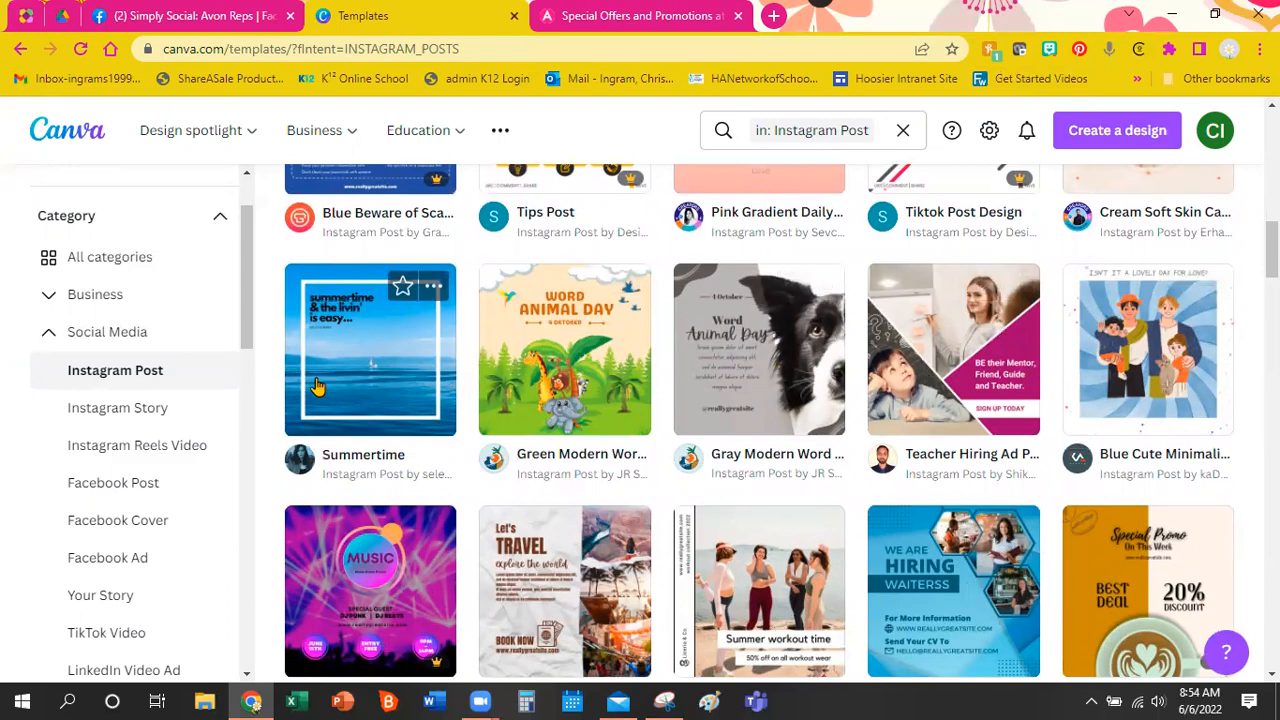
{"action": "scroll", "coordinate": [314, 385], "scroll_direction": "down", "scroll_amount": 5}
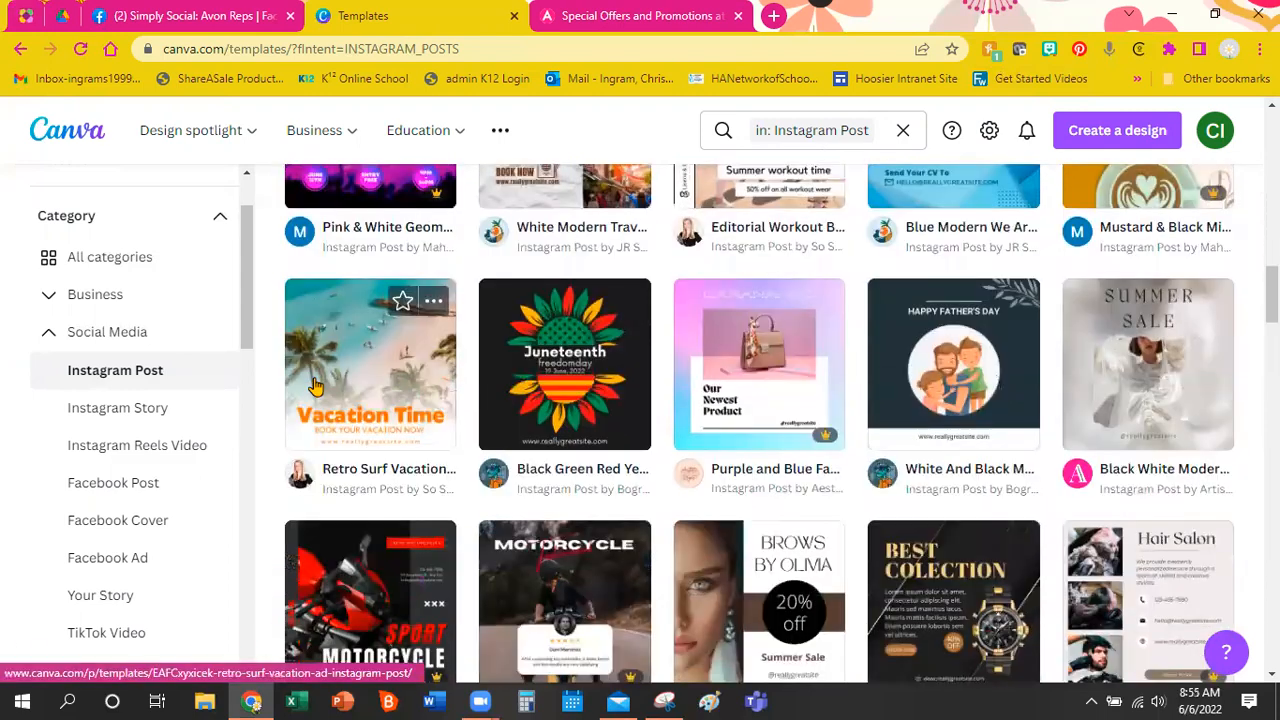
{"action": "scroll", "coordinate": [314, 385], "scroll_direction": "down", "scroll_amount": 5}
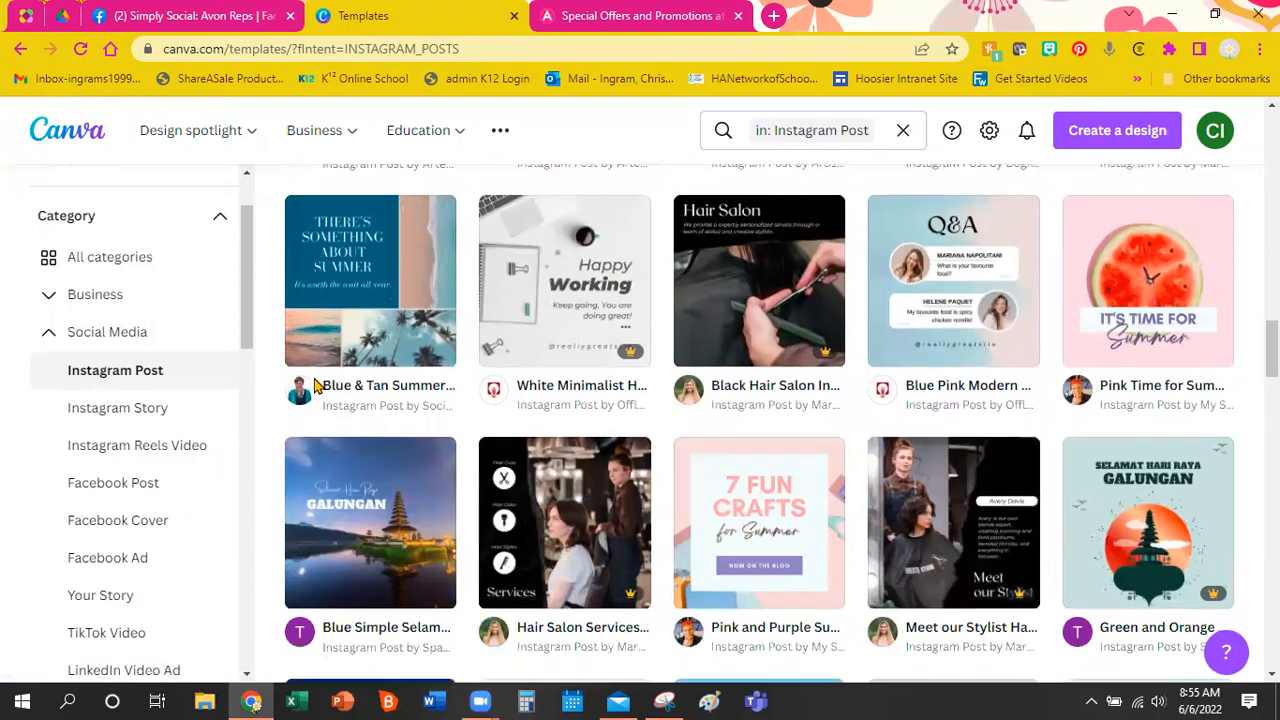
{"action": "scroll", "coordinate": [314, 385], "scroll_direction": "down", "scroll_amount": 2}
{"action": "scroll", "coordinate": [314, 385], "scroll_direction": "up", "scroll_amount": 8}
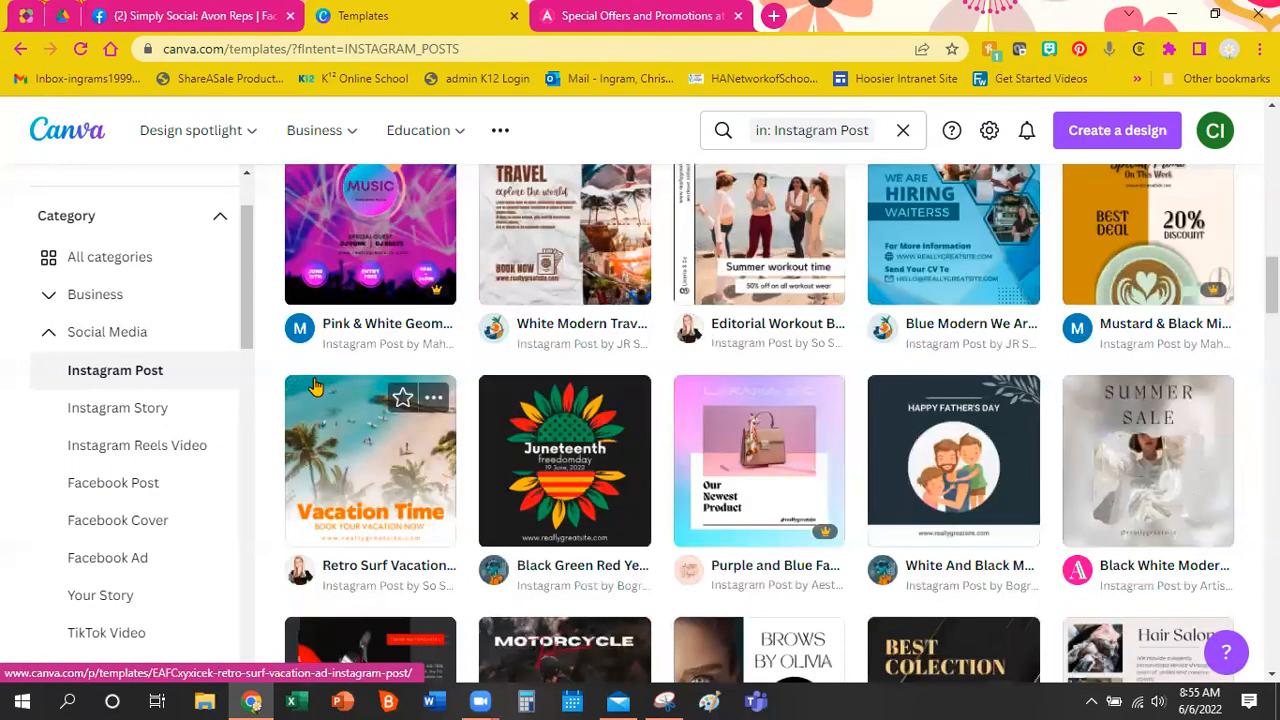
Open the Summertime Instagram Post template for customizing.
{"action": "scroll", "coordinate": [314, 385], "scroll_direction": "up", "scroll_amount": 3}
{"action": "left_click", "coordinate": [314, 385]}
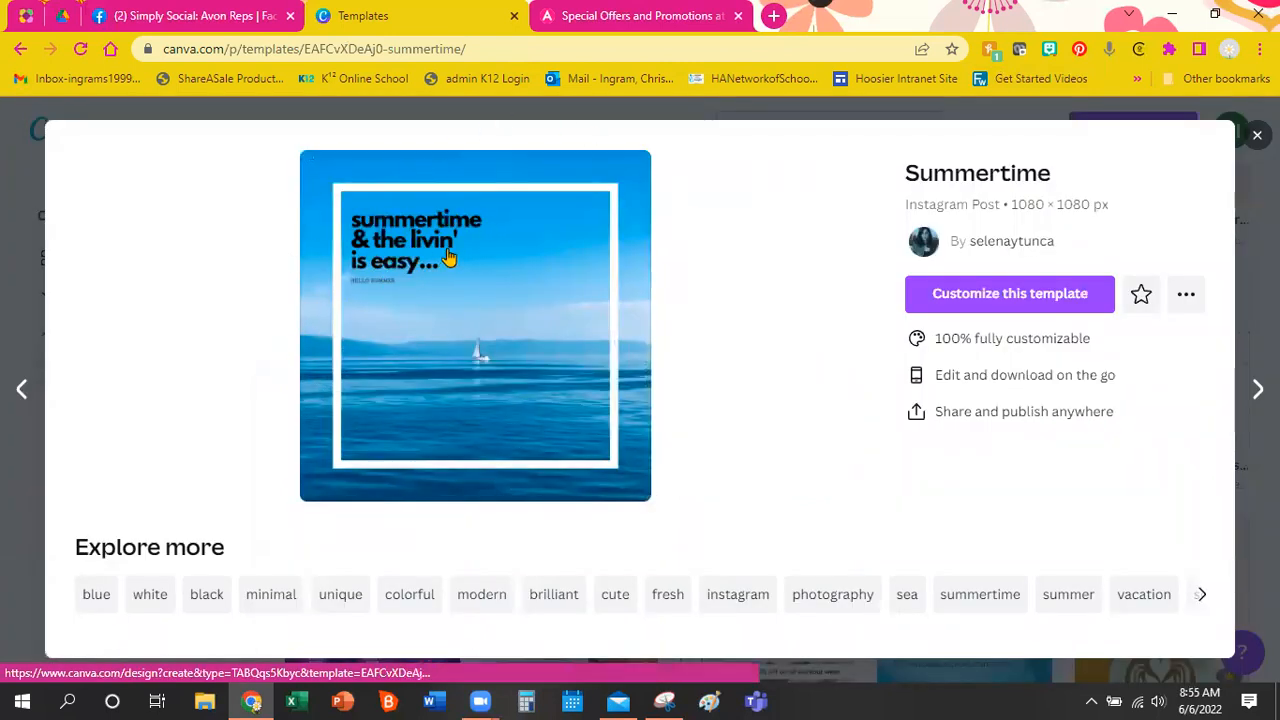
{"action": "left_click", "coordinate": [1005, 297]}
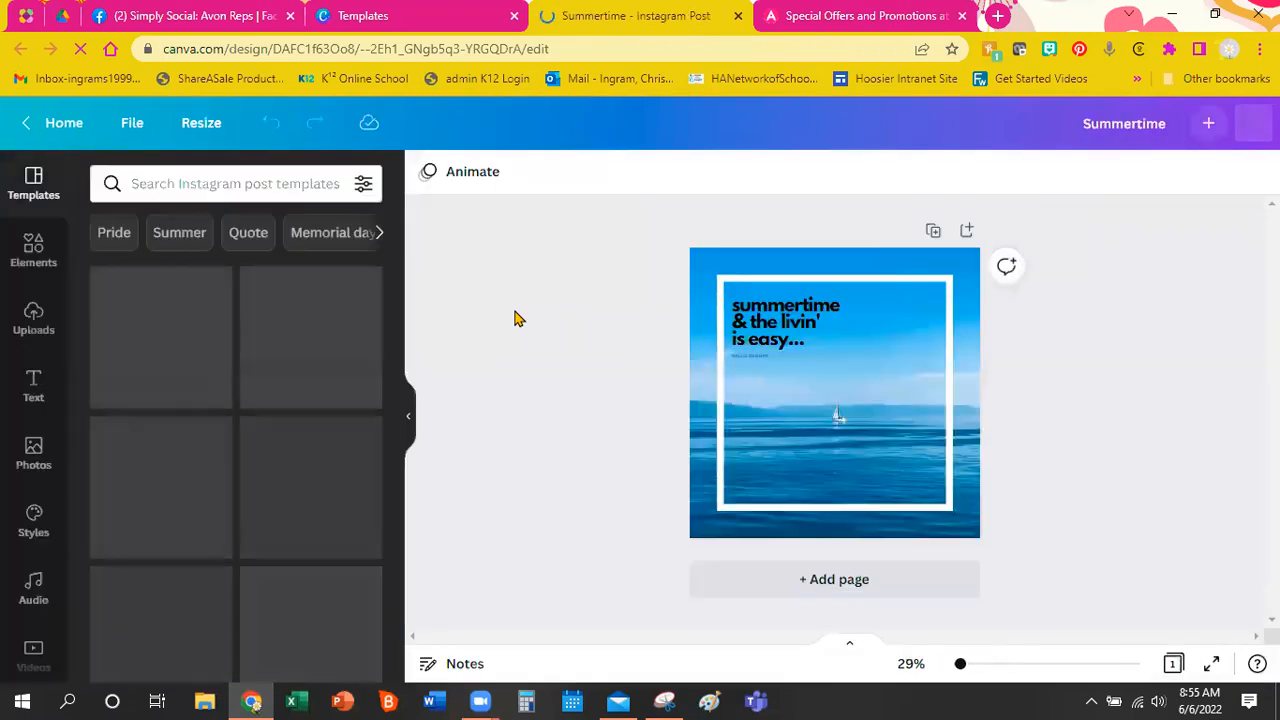
Add the uploaded photo of the two sunscreen tubes on a green leaf to the design.
{"action": "left_click", "coordinate": [35, 328]}
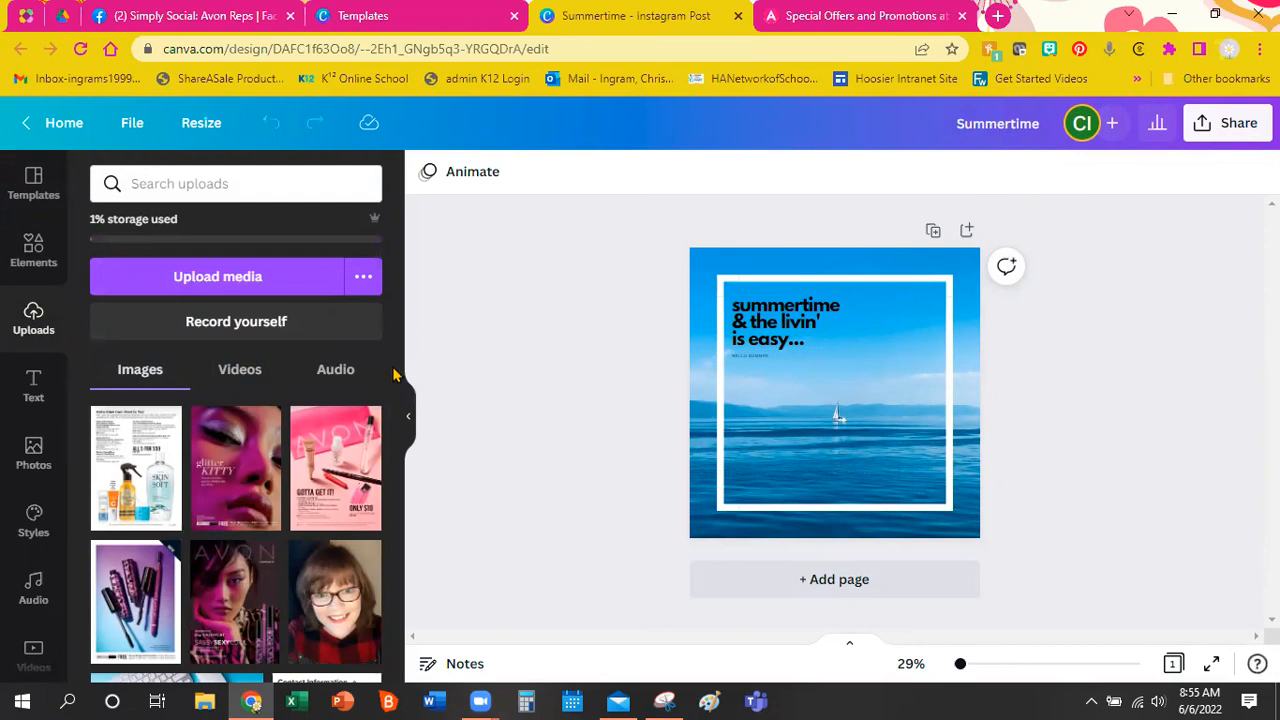
{"action": "scroll", "coordinate": [308, 522], "scroll_direction": "down", "scroll_amount": 2}
{"action": "scroll", "coordinate": [308, 522], "scroll_direction": "down", "scroll_amount": 5}
{"action": "scroll", "coordinate": [308, 522], "scroll_direction": "down", "scroll_amount": 3}
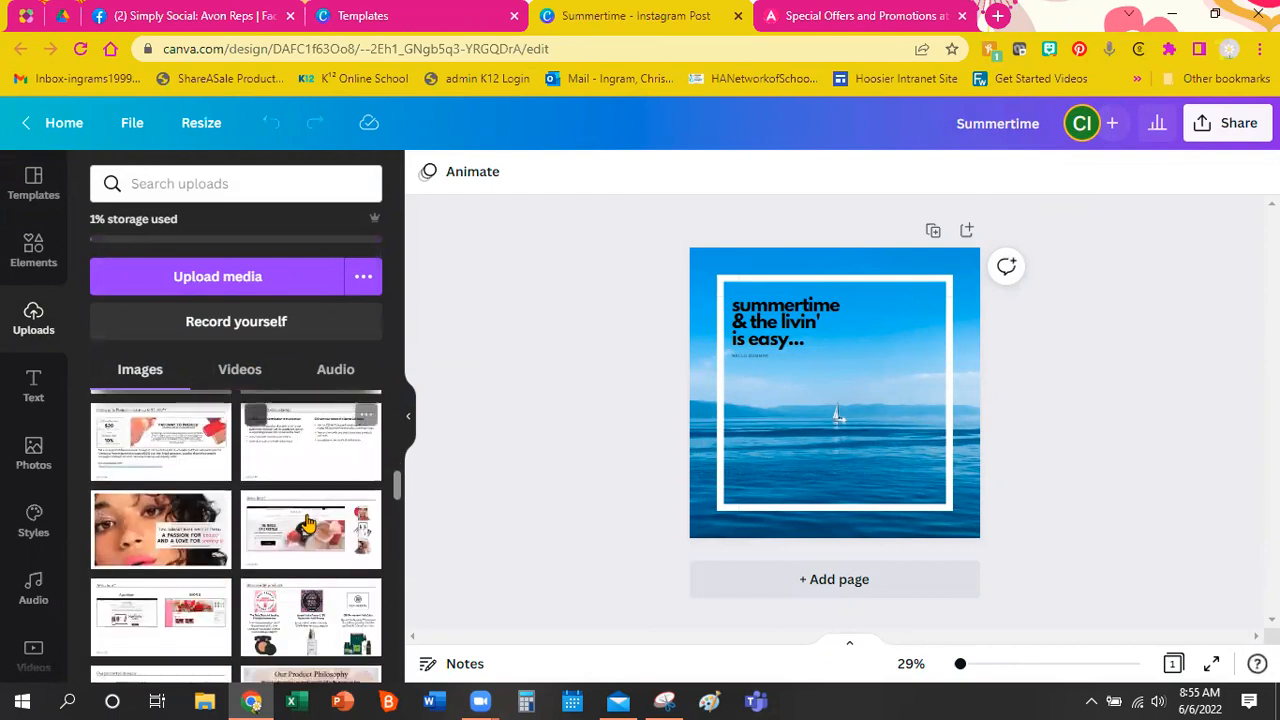
{"action": "scroll", "coordinate": [308, 522], "scroll_direction": "down", "scroll_amount": 3}
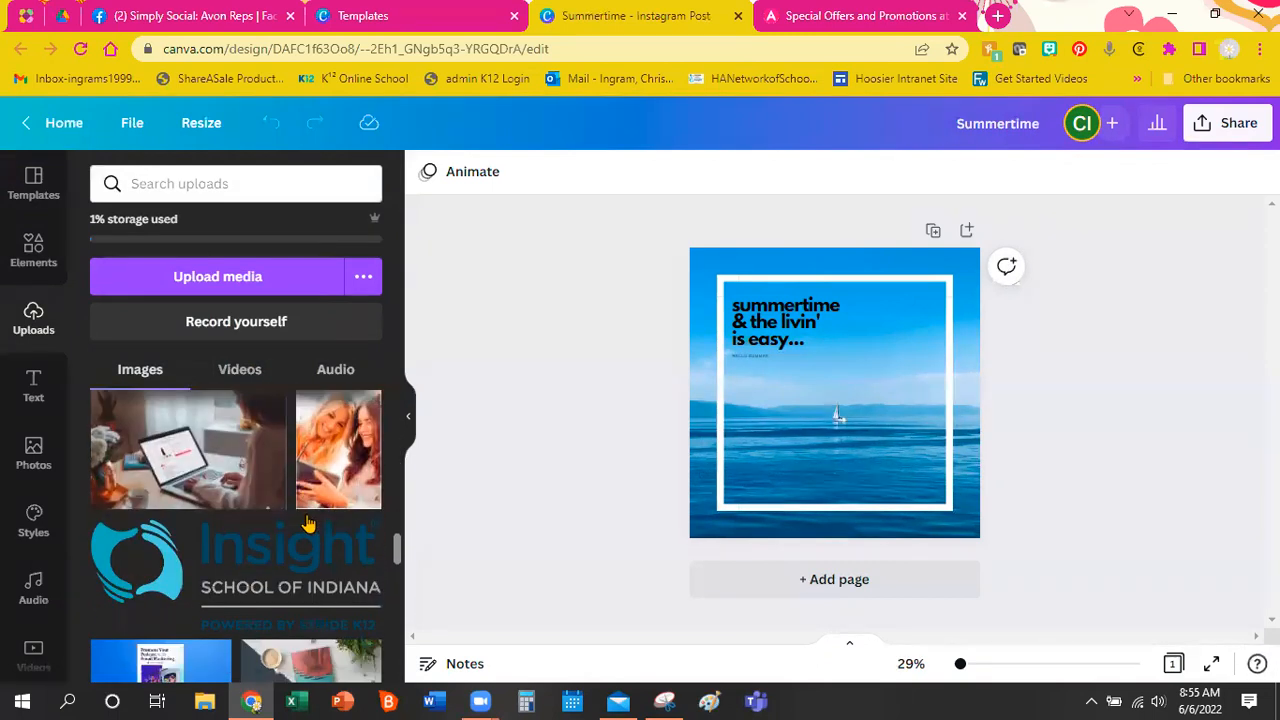
{"action": "scroll", "coordinate": [308, 522], "scroll_direction": "down", "scroll_amount": 4}
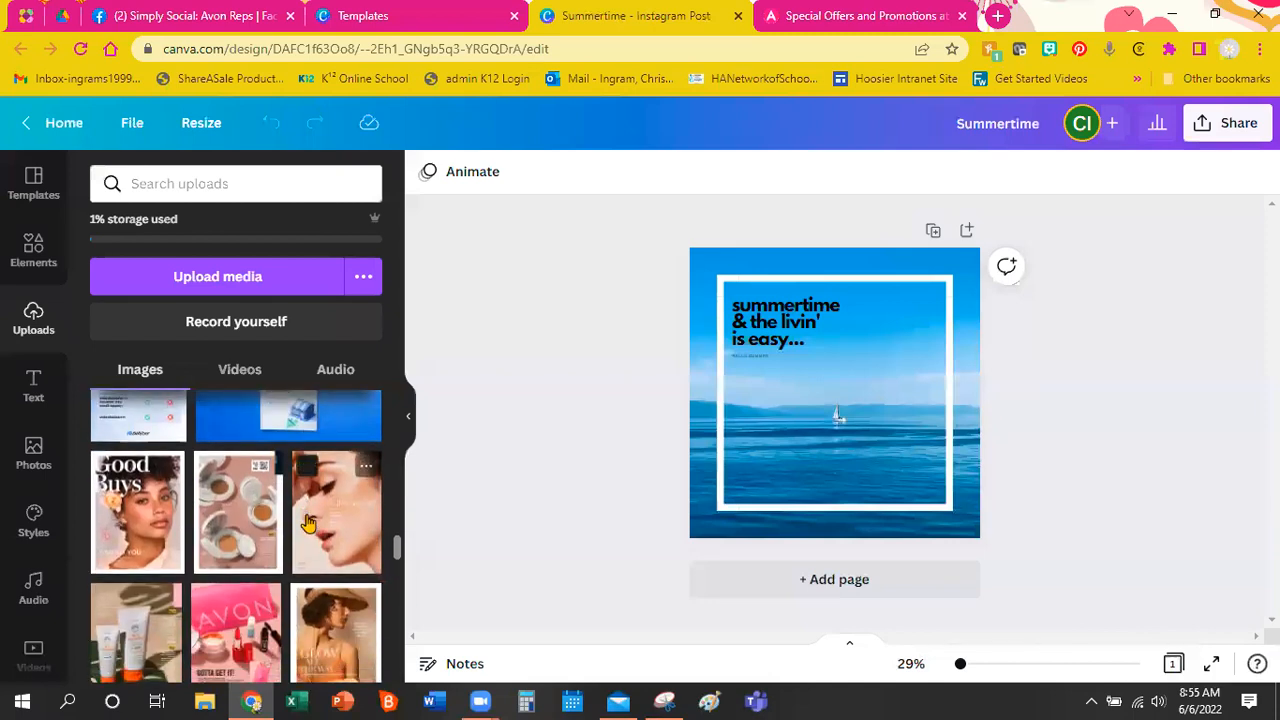
{"action": "scroll", "coordinate": [308, 522], "scroll_direction": "down", "scroll_amount": 4}
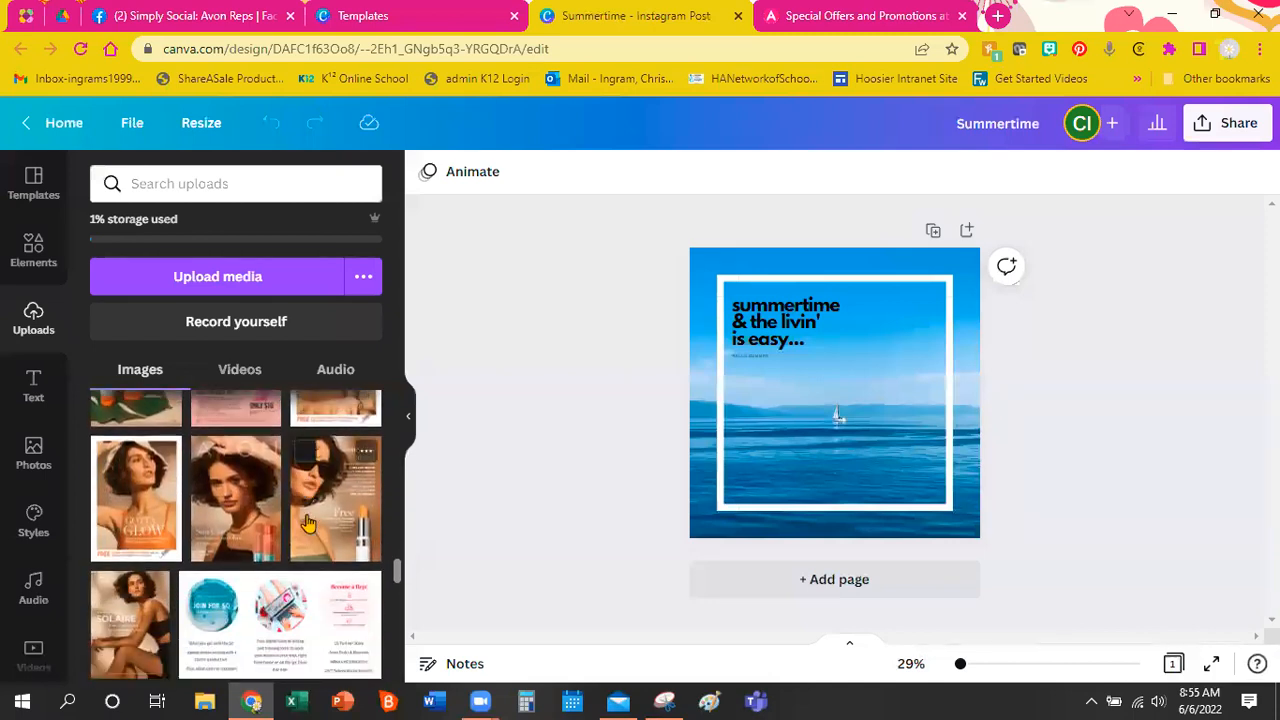
{"action": "scroll", "coordinate": [308, 522], "scroll_direction": "up", "scroll_amount": 2}
{"action": "left_click", "coordinate": [119, 497]}
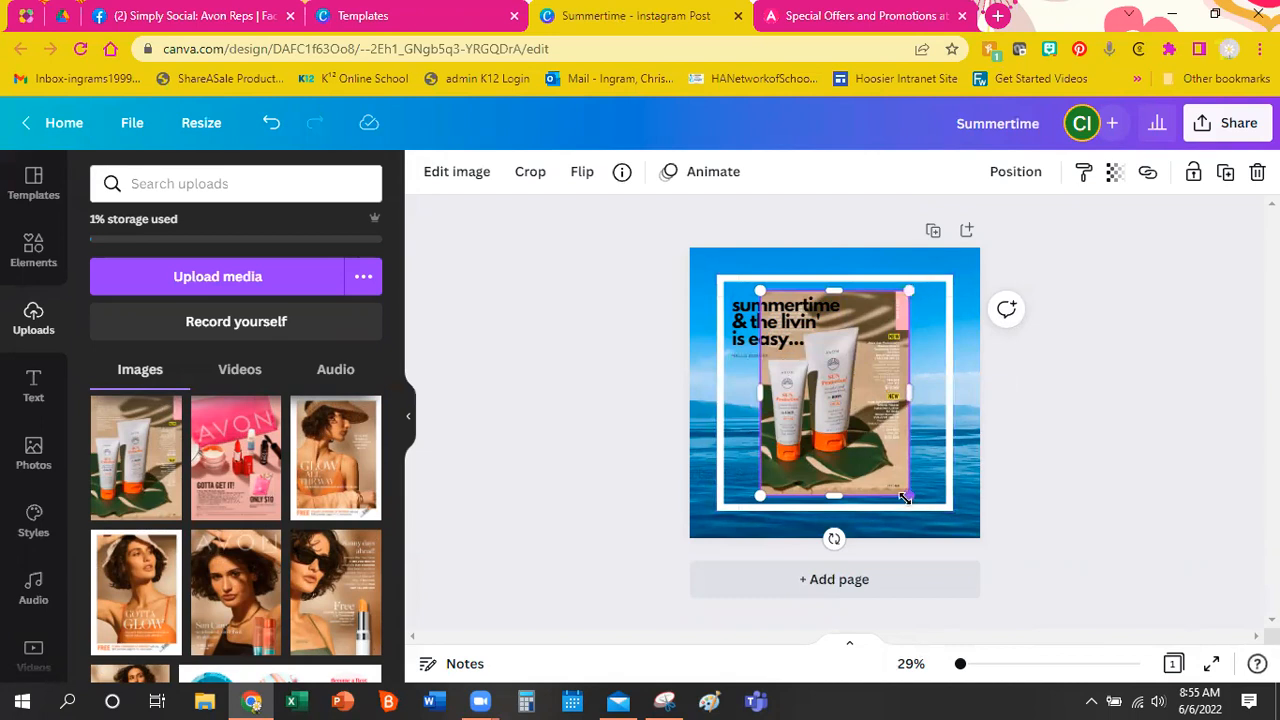
Try replacing the page background with the sunscreen photo and undo the replacement.
{"action": "right_click", "coordinate": [863, 429]}
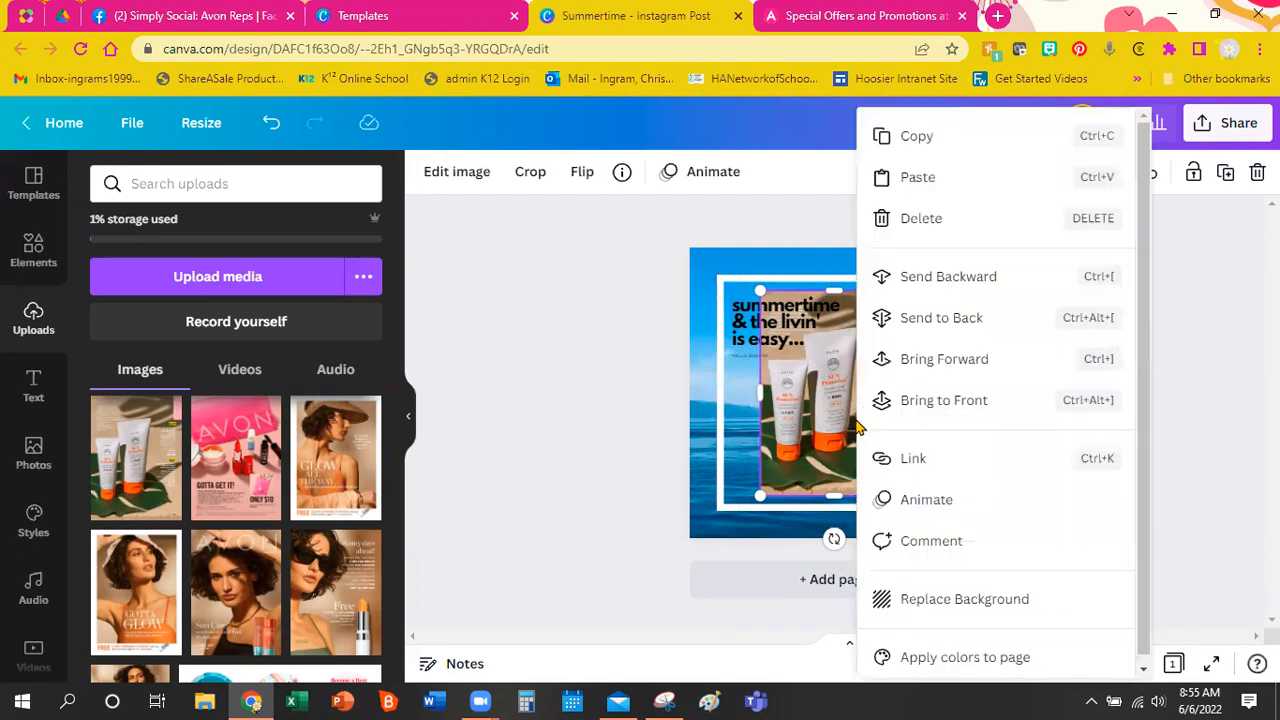
{"action": "left_click", "coordinate": [965, 603]}
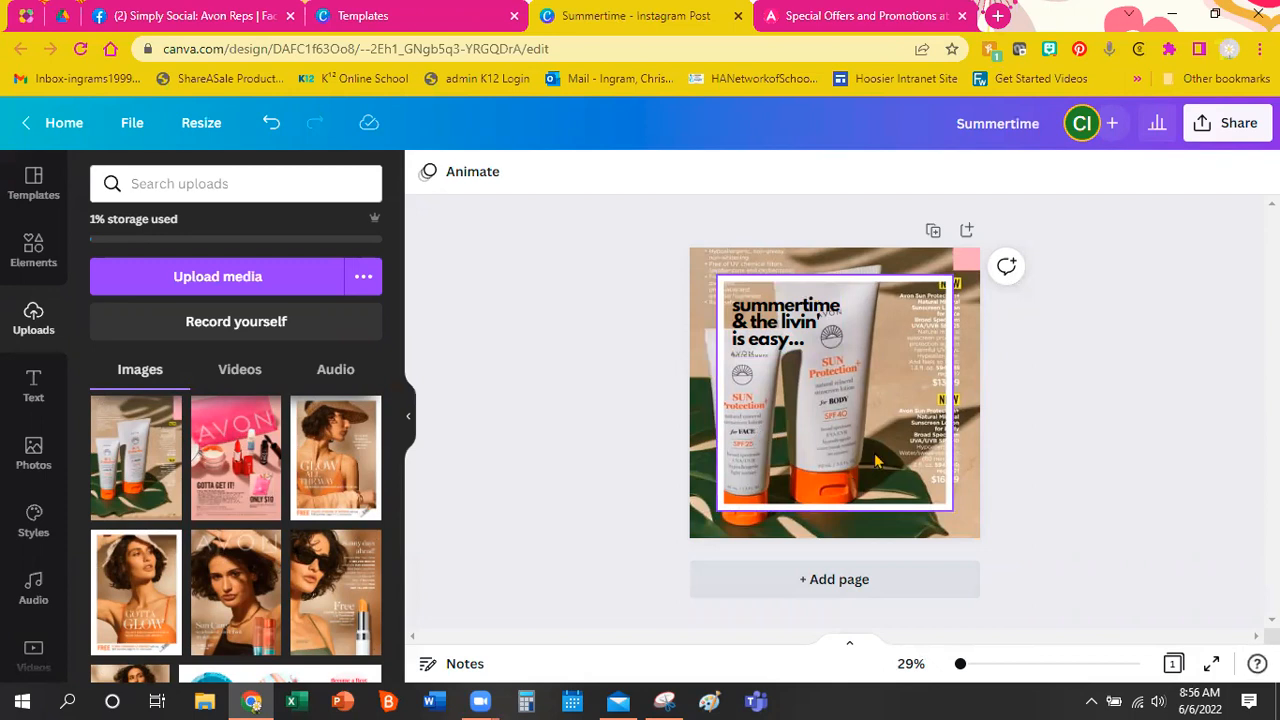
{"action": "left_click", "coordinate": [271, 127]}
Enlarge the sunscreen photo to about 1,582 × 2,170, position both tubes over the page and make it the background.
{"action": "left_click", "coordinate": [785, 413]}
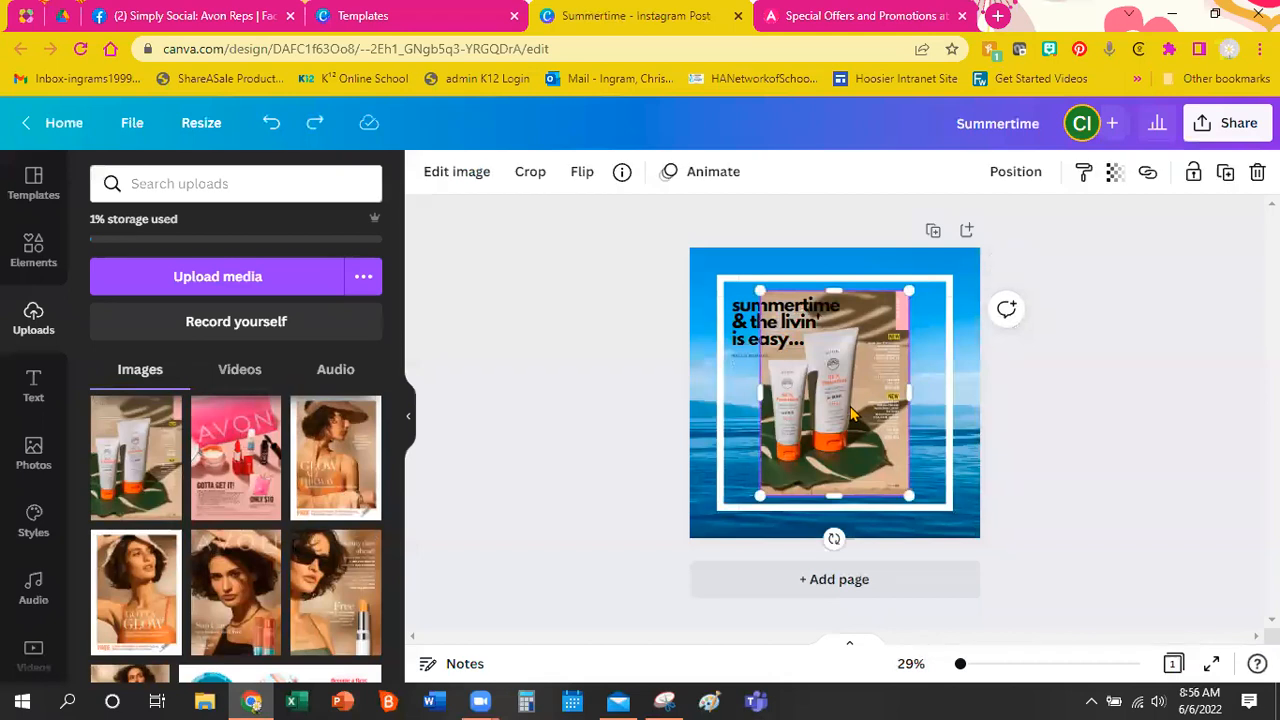
{"action": "left_click_drag", "start_coordinate": [908, 290], "coordinate": [1029, 209]}
{"action": "left_click_drag", "start_coordinate": [760, 494], "coordinate": [560, 630]}
{"action": "left_click_drag", "start_coordinate": [755, 473], "coordinate": [800, 378]}
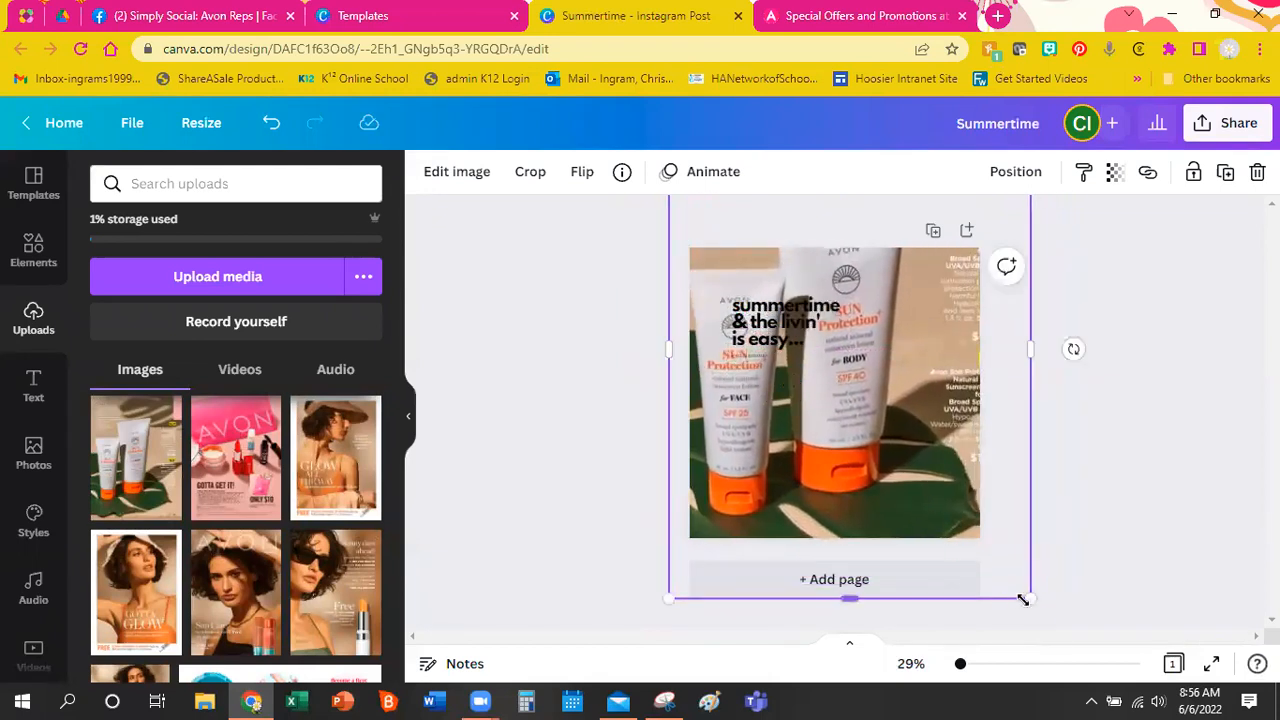
{"action": "left_click_drag", "start_coordinate": [1034, 599], "coordinate": [1122, 677]}
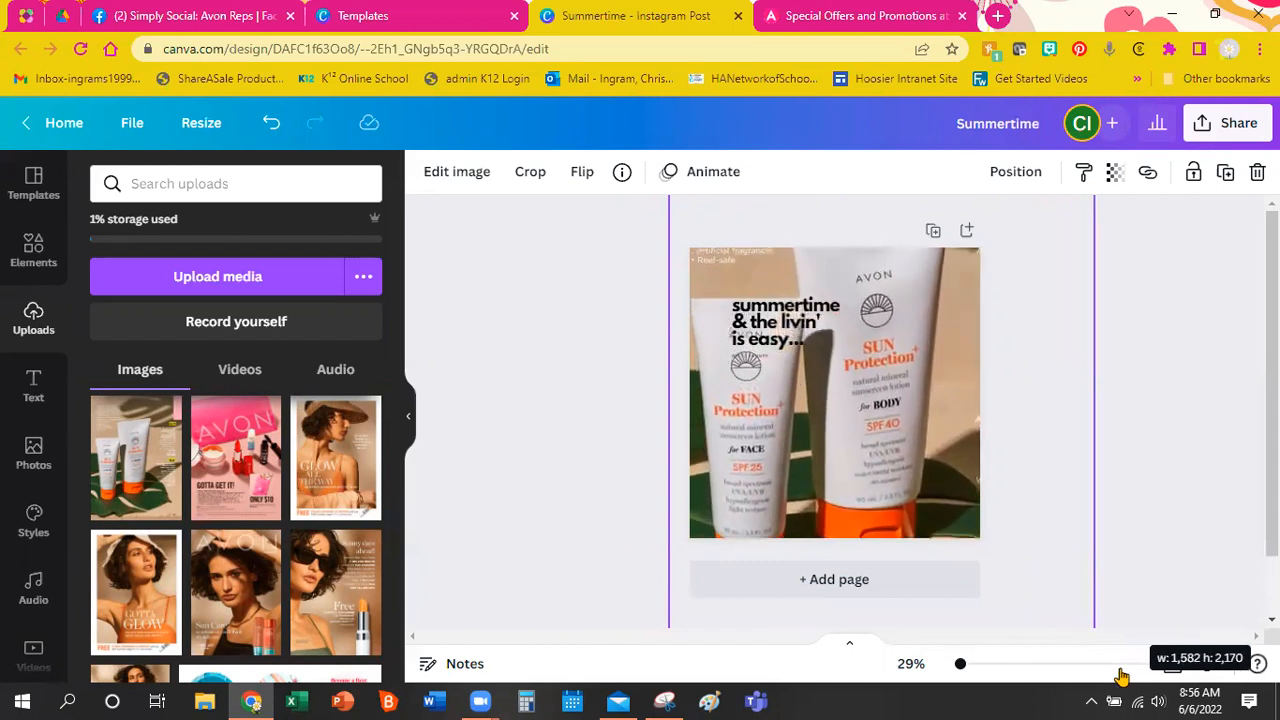
{"action": "left_click_drag", "start_coordinate": [832, 475], "coordinate": [835, 461]}
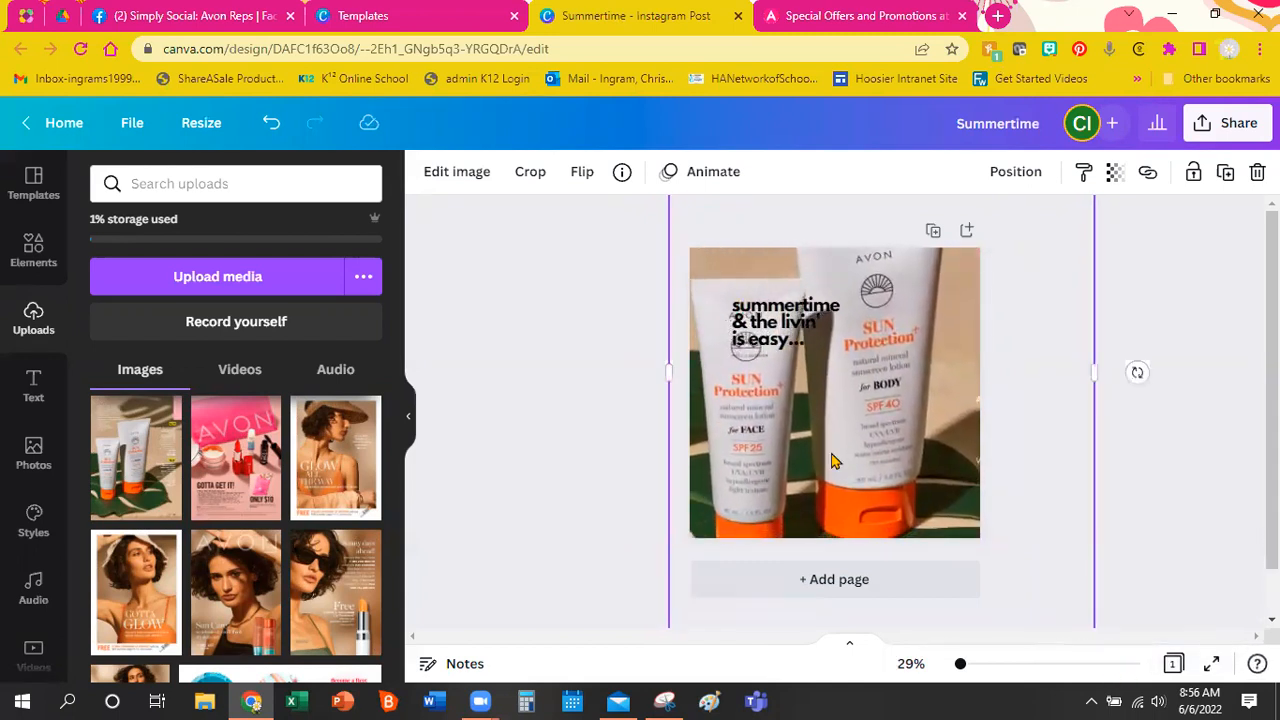
{"action": "left_click", "coordinate": [1168, 509]}
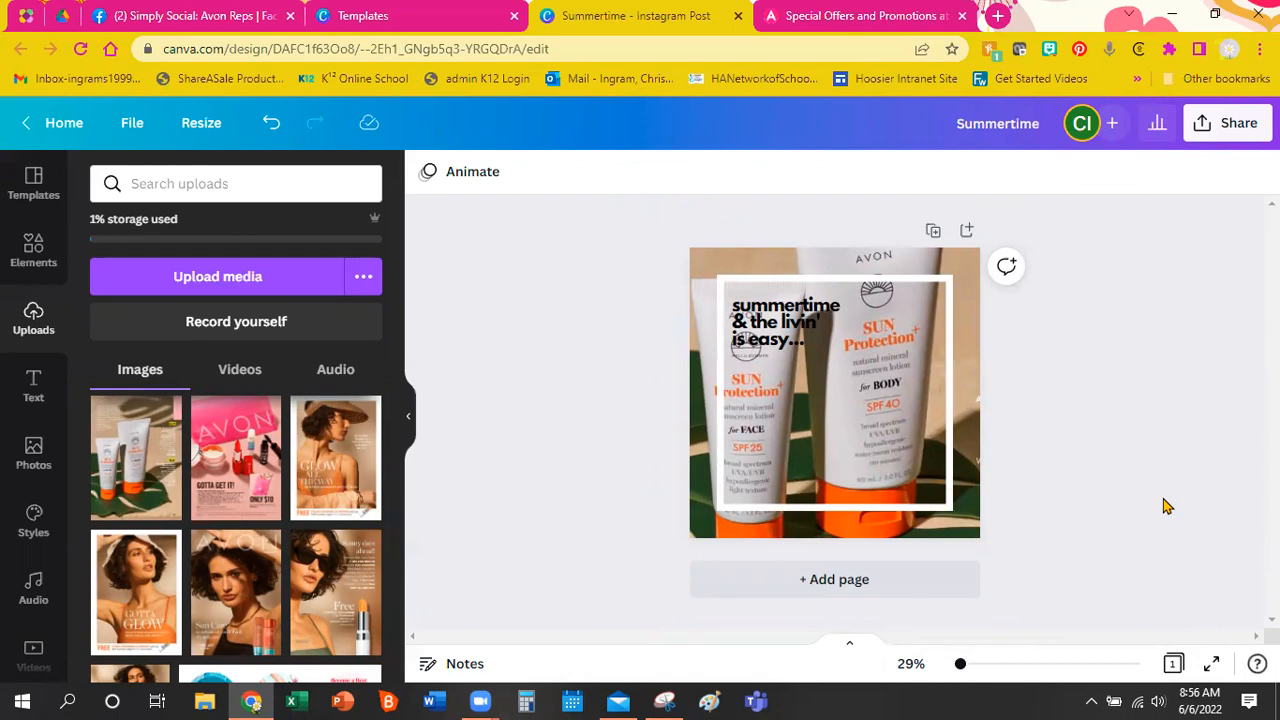
Shift the background photo's crop slightly to the right so the smaller tube sits inside the white frame.
{"action": "left_click", "coordinate": [876, 461]}
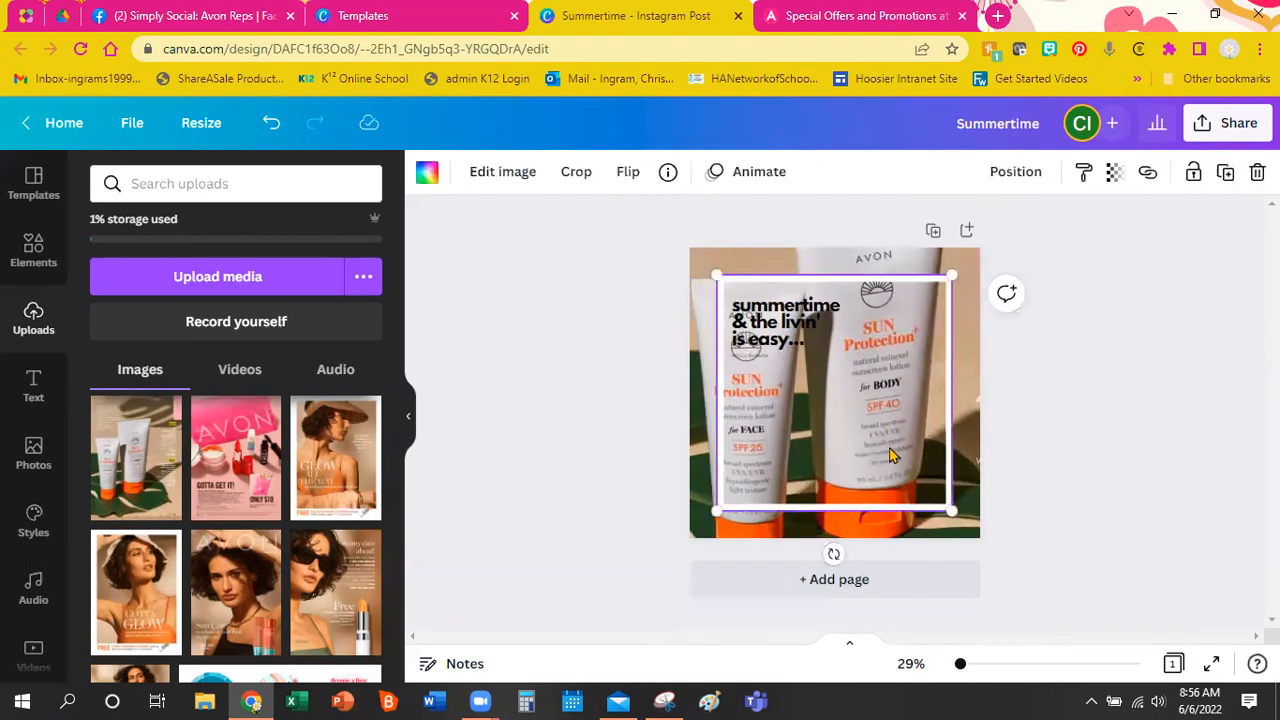
{"action": "left_click", "coordinate": [969, 418]}
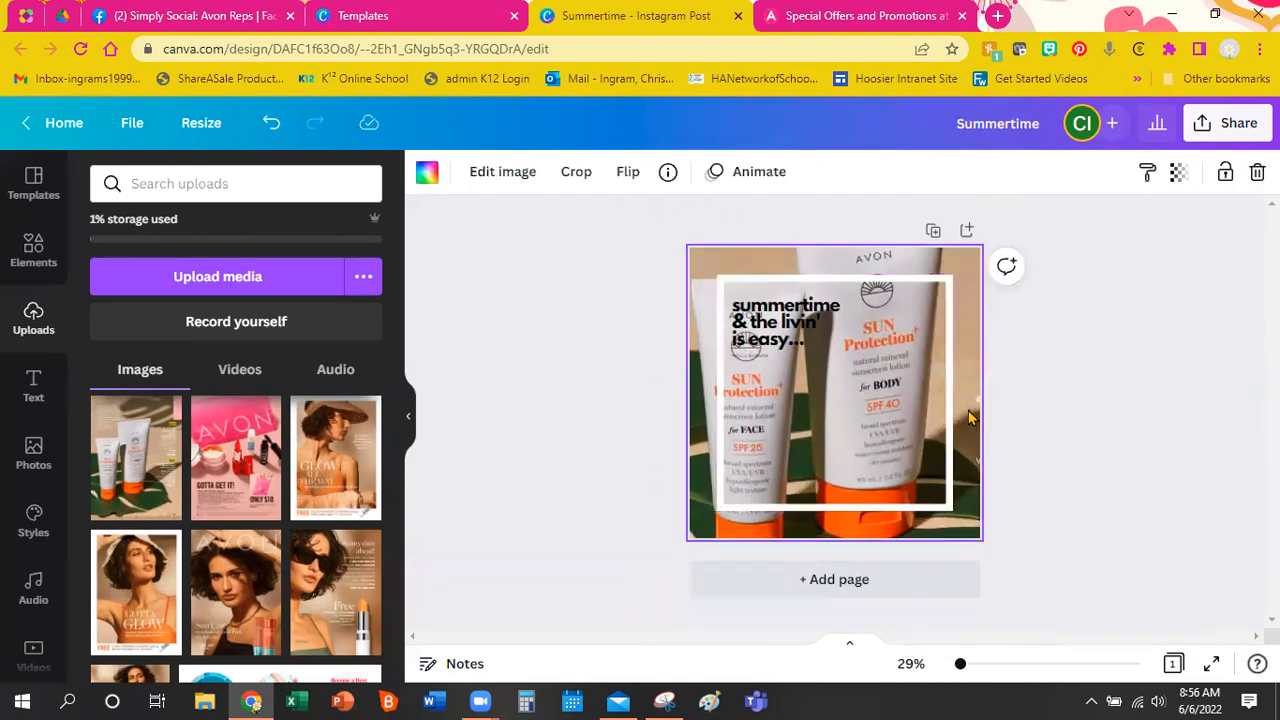
{"action": "left_click", "coordinate": [592, 175]}
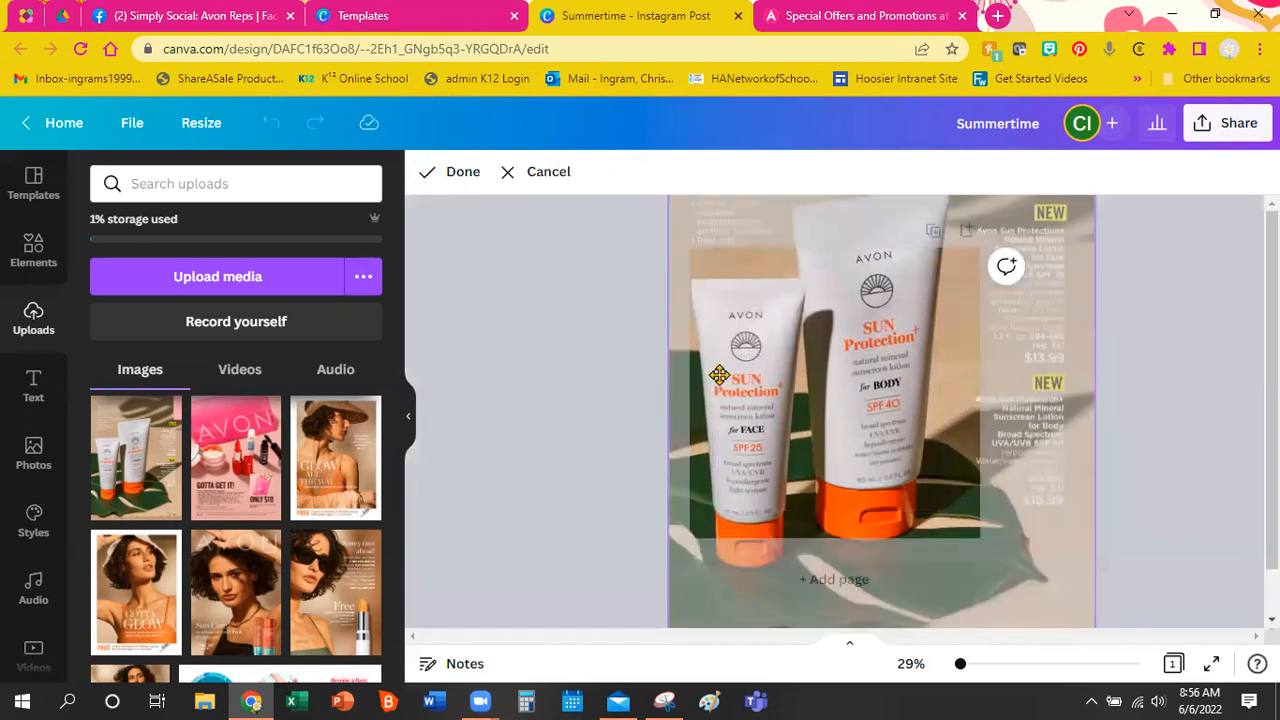
{"action": "left_click_drag", "start_coordinate": [800, 424], "coordinate": [833, 424]}
{"action": "left_click", "coordinate": [600, 426]}
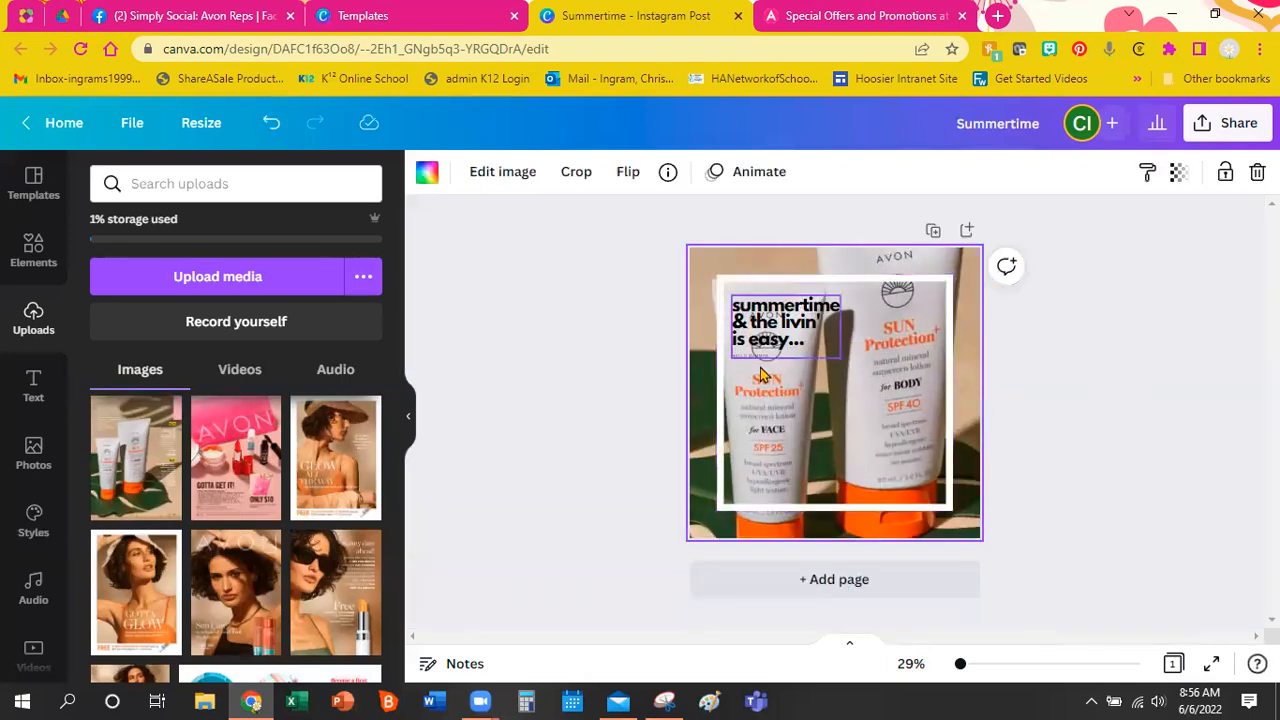
Move the "summertime & the livin' is easy..." text slightly up and recolor it with the orange from the photo colors.
{"action": "mouse_move", "coordinate": [818, 318]}
{"action": "left_mouse_down"}
{"action": "mouse_move", "coordinate": [822, 298]}
{"action": "mouse_move", "coordinate": [904, 406]}
{"action": "mouse_move", "coordinate": [1122, 396]}
{"action": "mouse_move", "coordinate": [1034, 423]}
{"action": "mouse_move", "coordinate": [888, 317]}
{"action": "mouse_move", "coordinate": [816, 302]}
{"action": "left_mouse_up"}
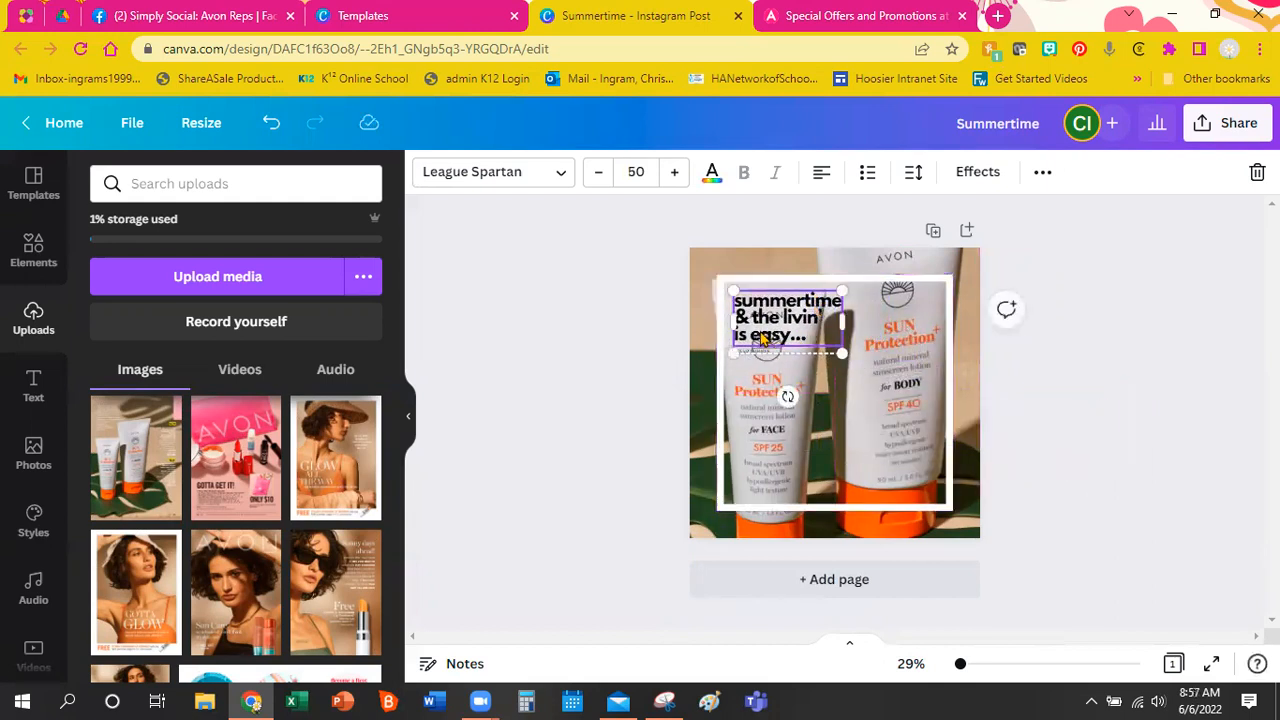
{"action": "left_click", "coordinate": [712, 172]}
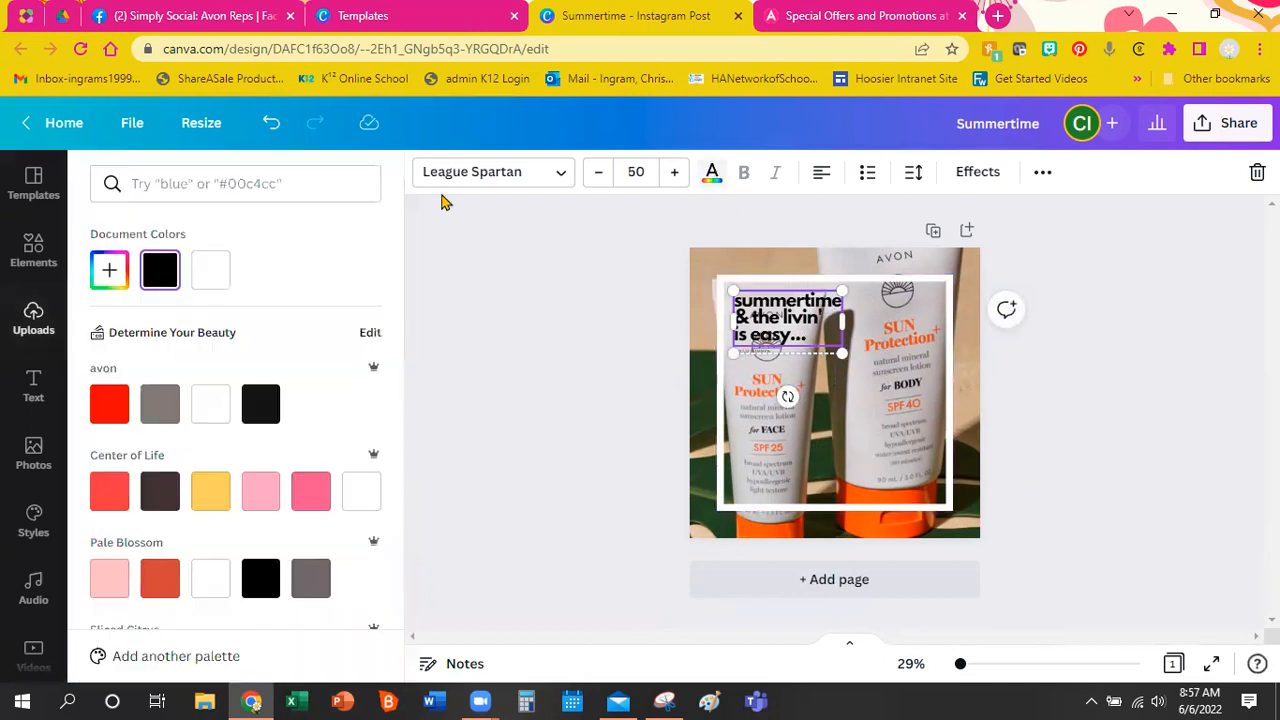
{"action": "scroll", "coordinate": [228, 316], "scroll_direction": "down", "scroll_amount": 8}
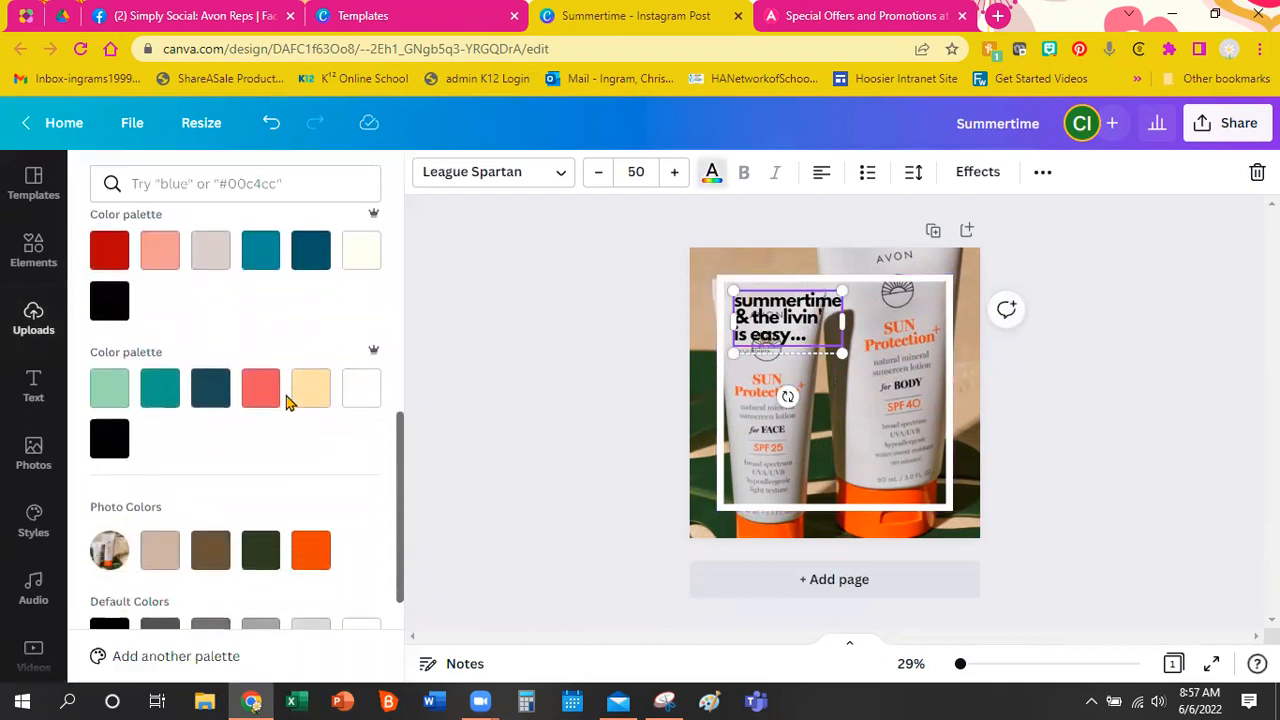
{"action": "left_click", "coordinate": [311, 548]}
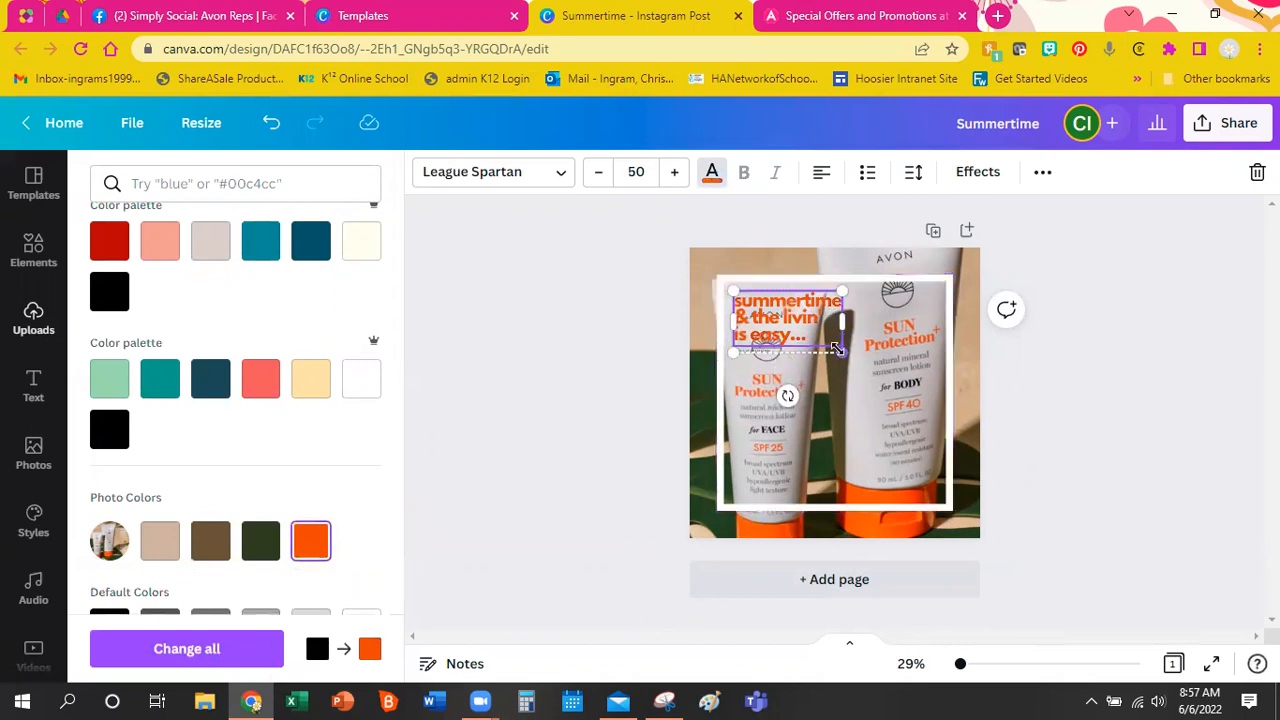
Enlarge the orange headline to font size 63.6 and replace its wording with "Natural Mineral Sunscreen".
{"action": "mouse_move", "coordinate": [845, 354]}
{"action": "left_mouse_down"}
{"action": "mouse_move", "coordinate": [874, 370]}
{"action": "mouse_move", "coordinate": [850, 362]}
{"action": "left_mouse_up"}
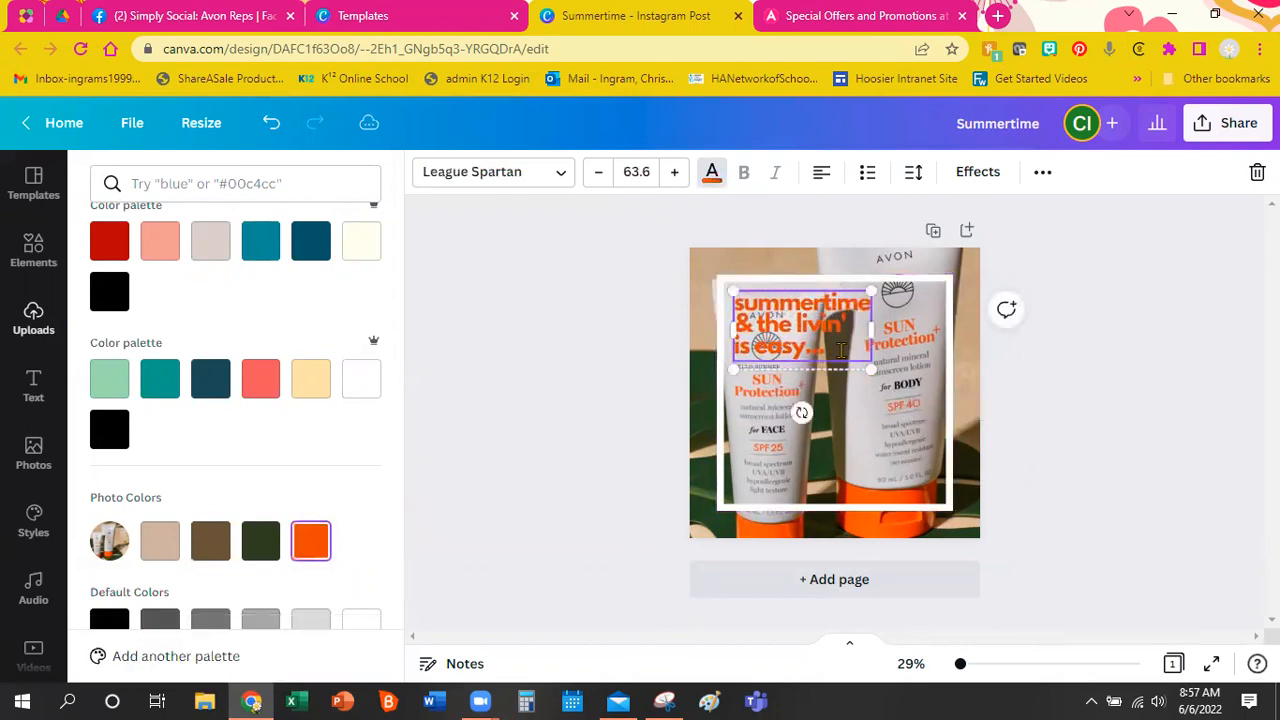
{"action": "triple_click", "coordinate": [841, 350]}
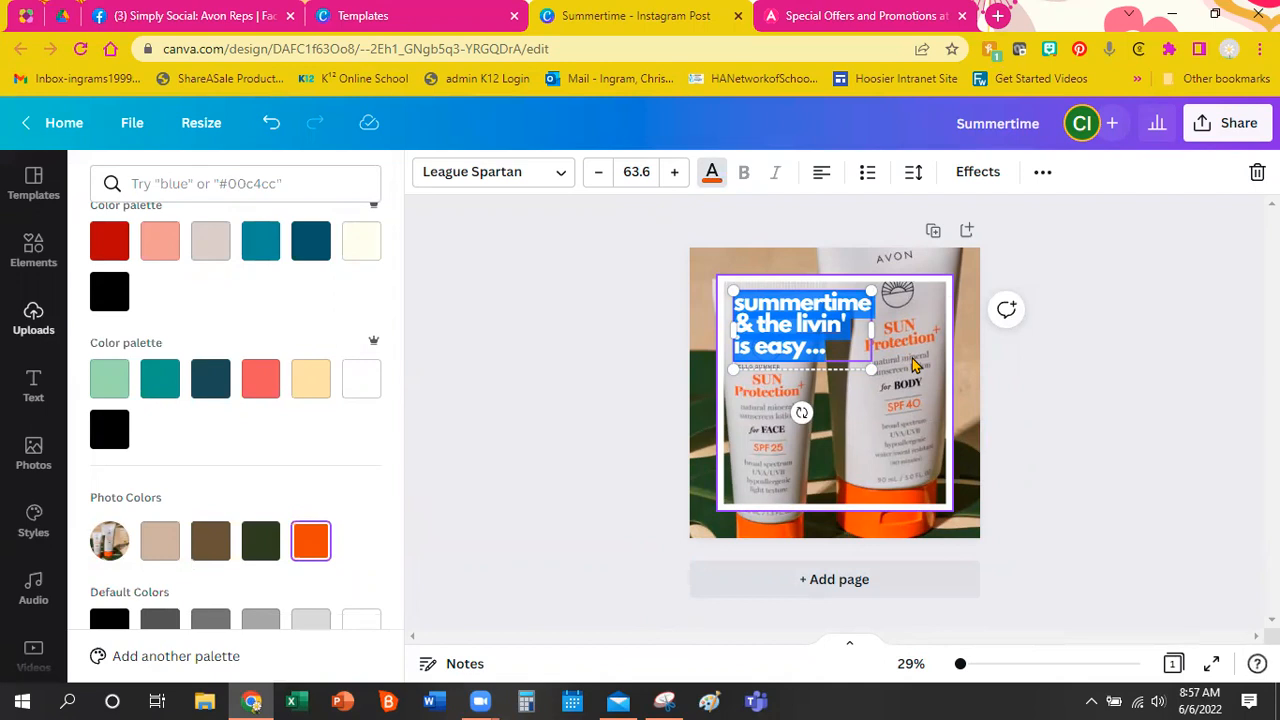
{"action": "type", "text": "Na"}
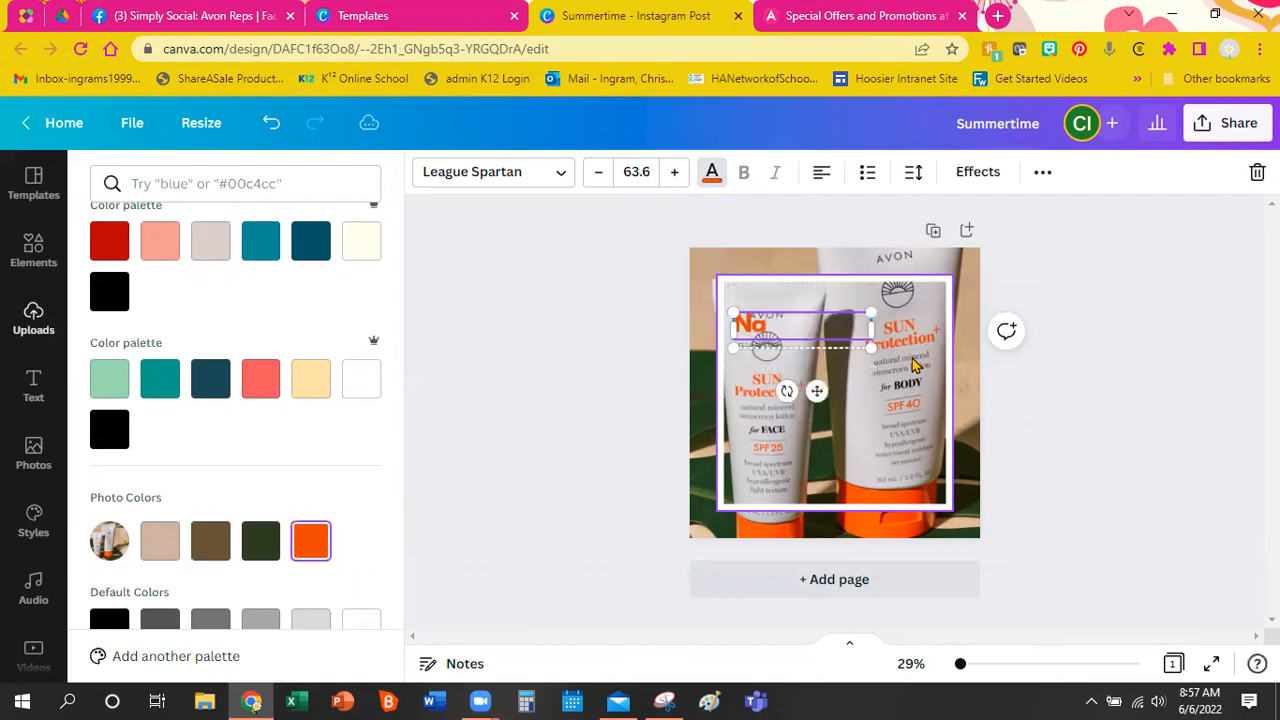
{"action": "key", "text": "BackSpace"}
{"action": "key", "text": "BackSpace"}
{"action": "type", "text": "tural Mineral"}
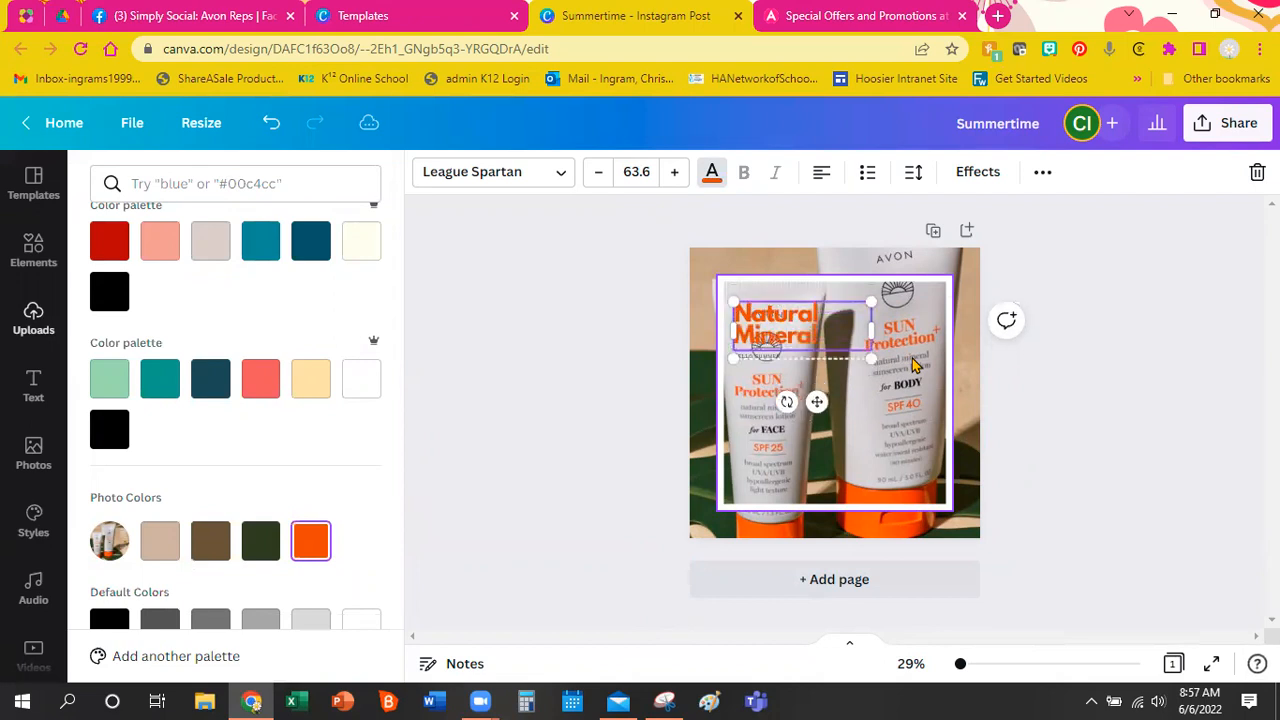
{"action": "type", "text": " Sunscreen"}
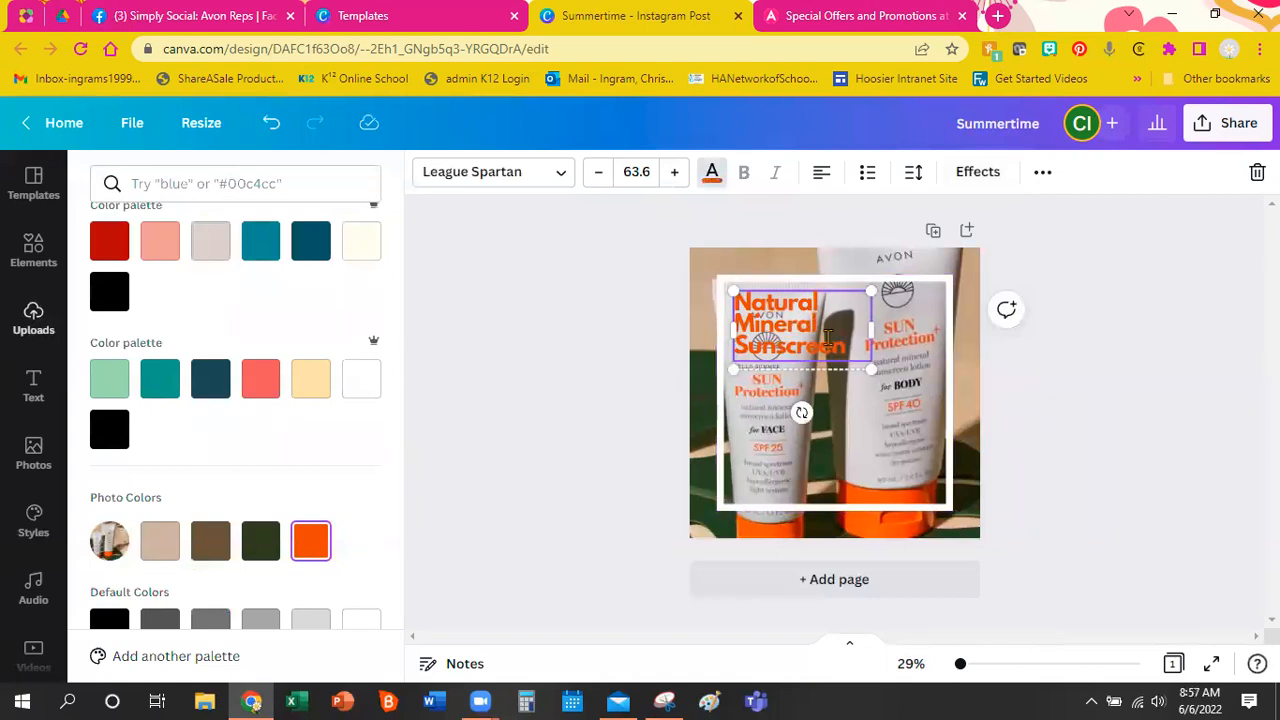
{"action": "left_click", "coordinate": [1049, 417]}
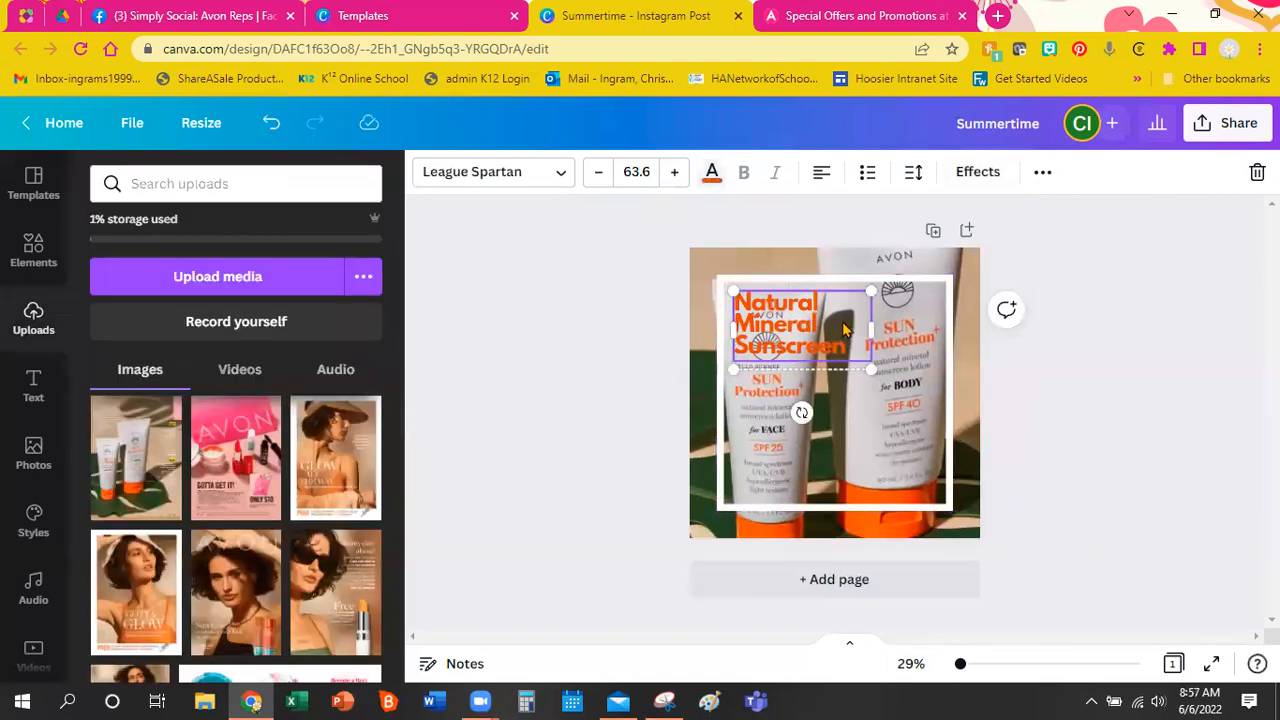
{"action": "left_click", "coordinate": [1150, 390]}
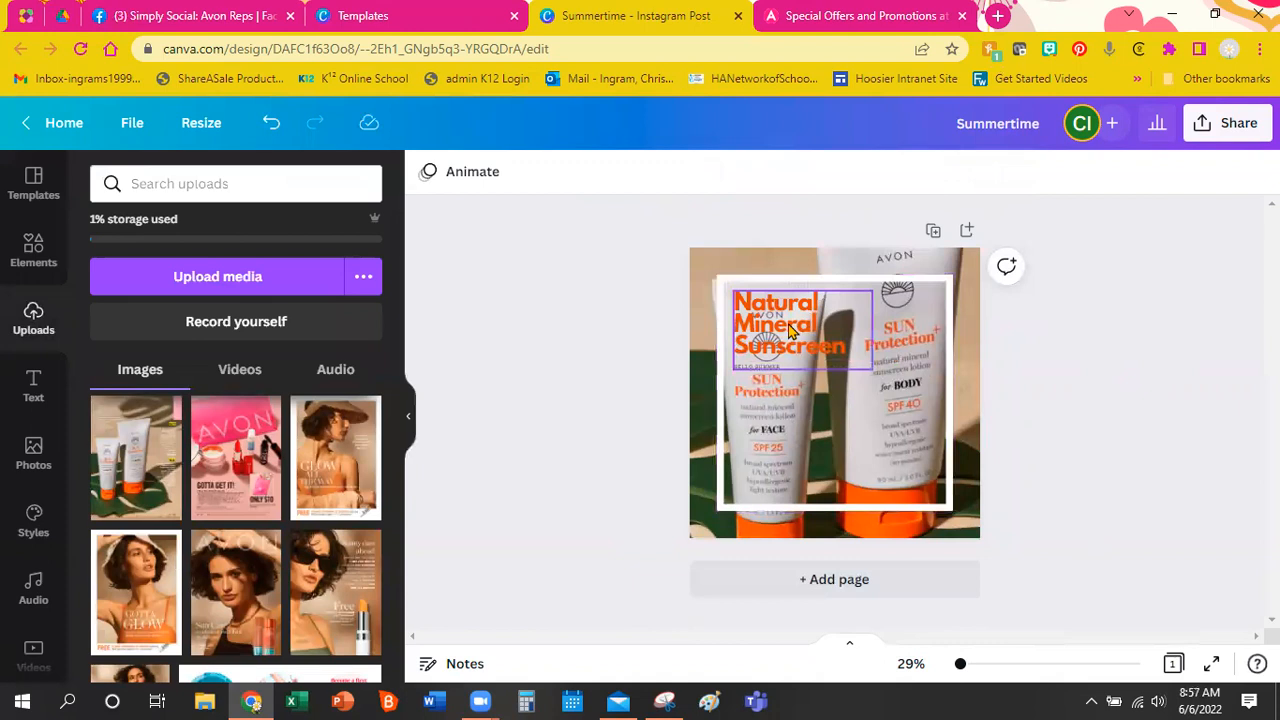
Try fading the background sunscreen photo by lowering its transparency value.
{"action": "left_click", "coordinate": [845, 268]}
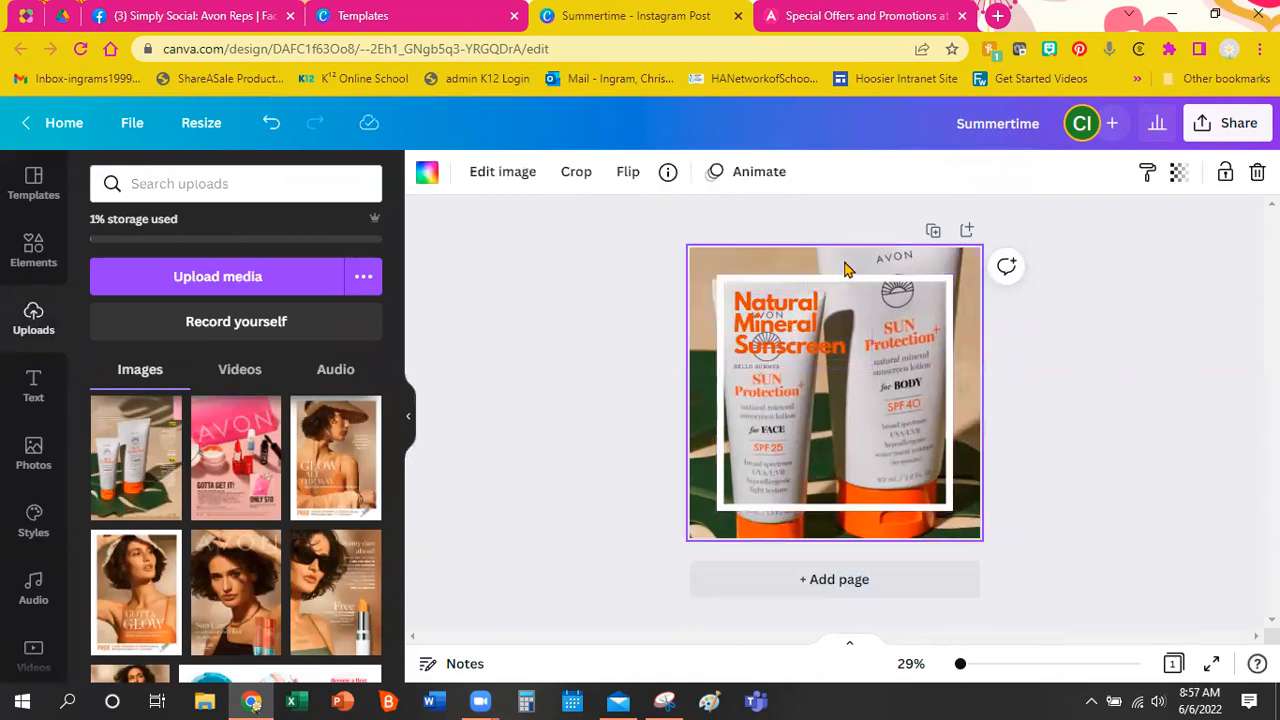
{"action": "left_click", "coordinate": [1179, 174]}
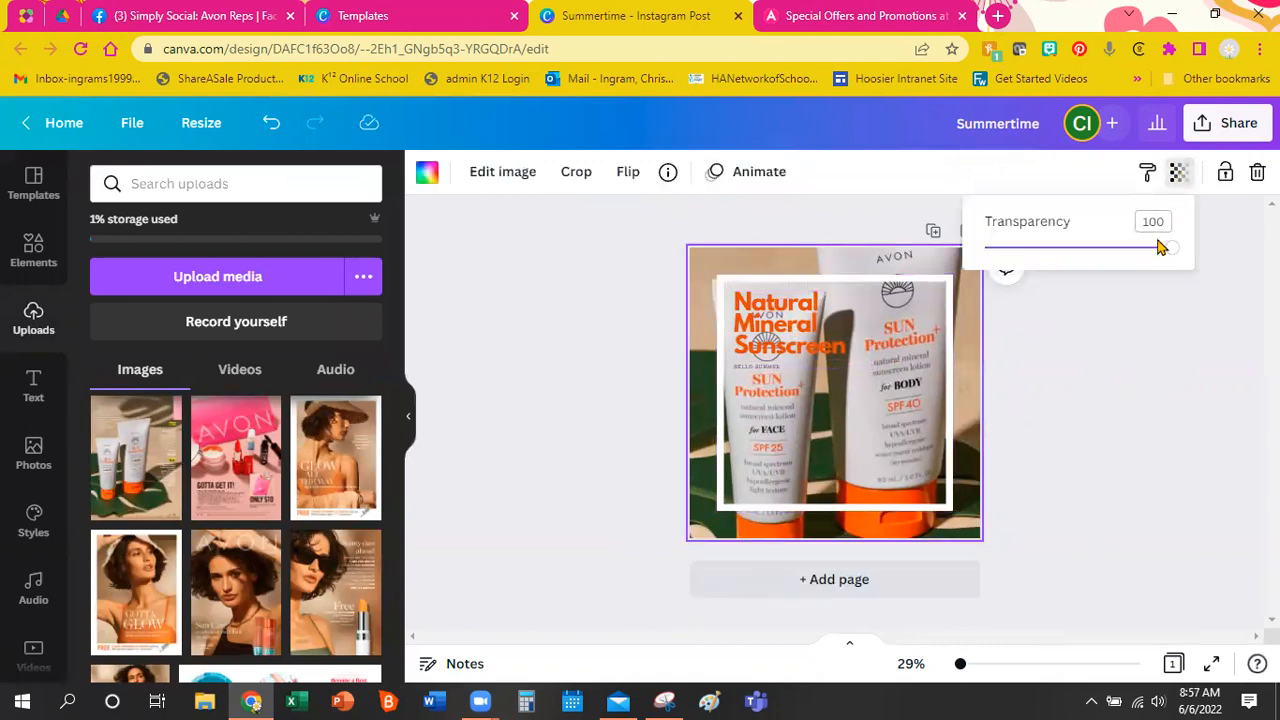
{"action": "left_click_drag", "start_coordinate": [1170, 248], "coordinate": [1117, 257]}
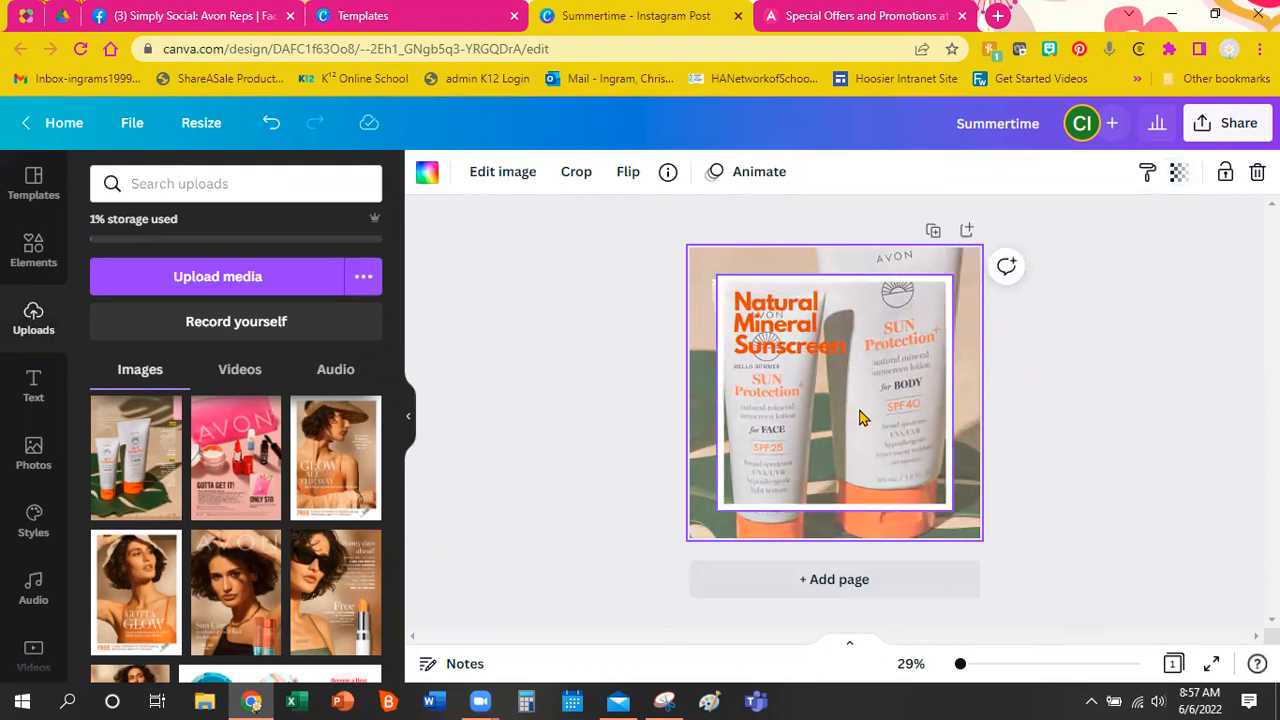
Apply the Background text effect to the "Natural Mineral Sunscreen" headline.
{"action": "left_click", "coordinate": [794, 337]}
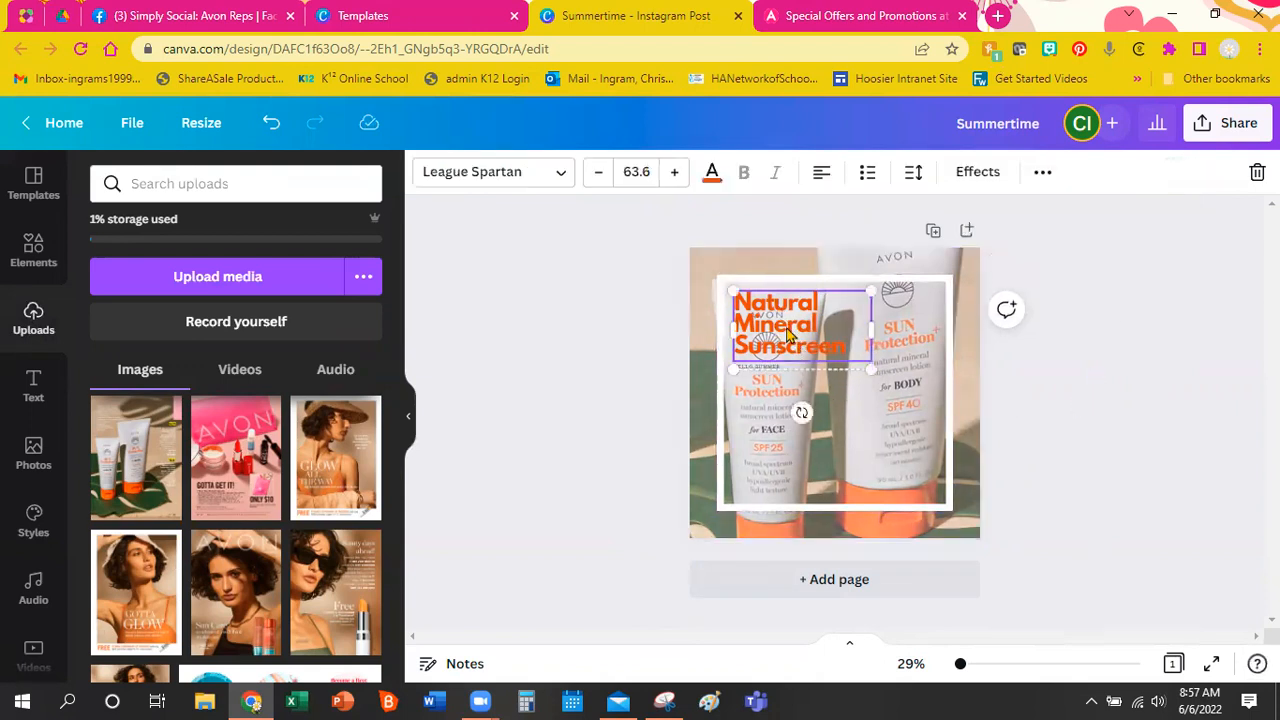
{"action": "left_click", "coordinate": [977, 172]}
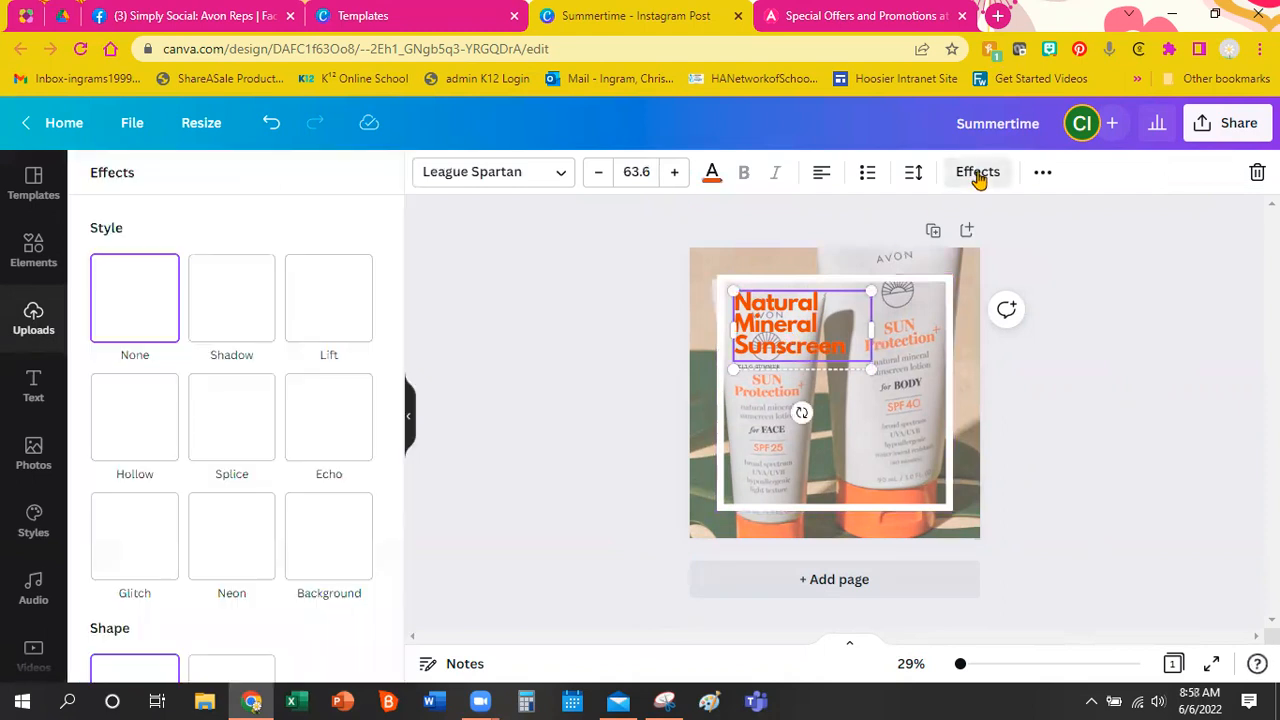
{"action": "left_click", "coordinate": [344, 540]}
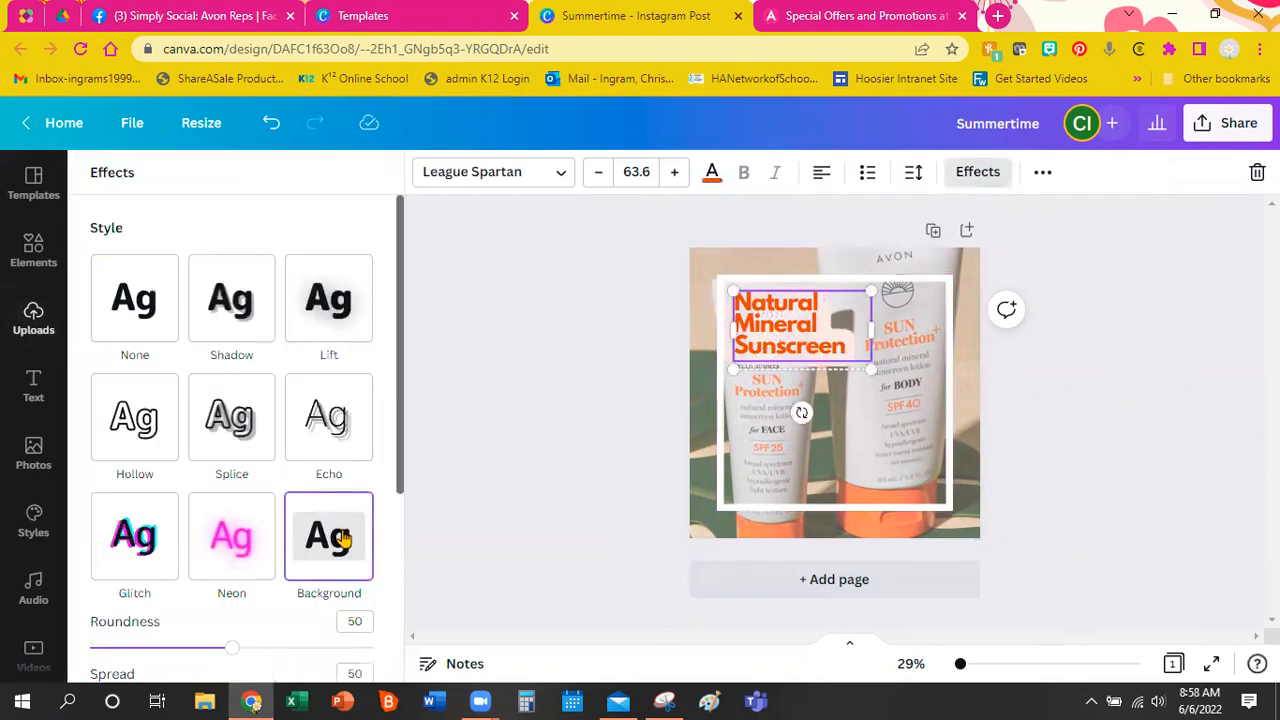
{"action": "left_click", "coordinate": [1097, 497]}
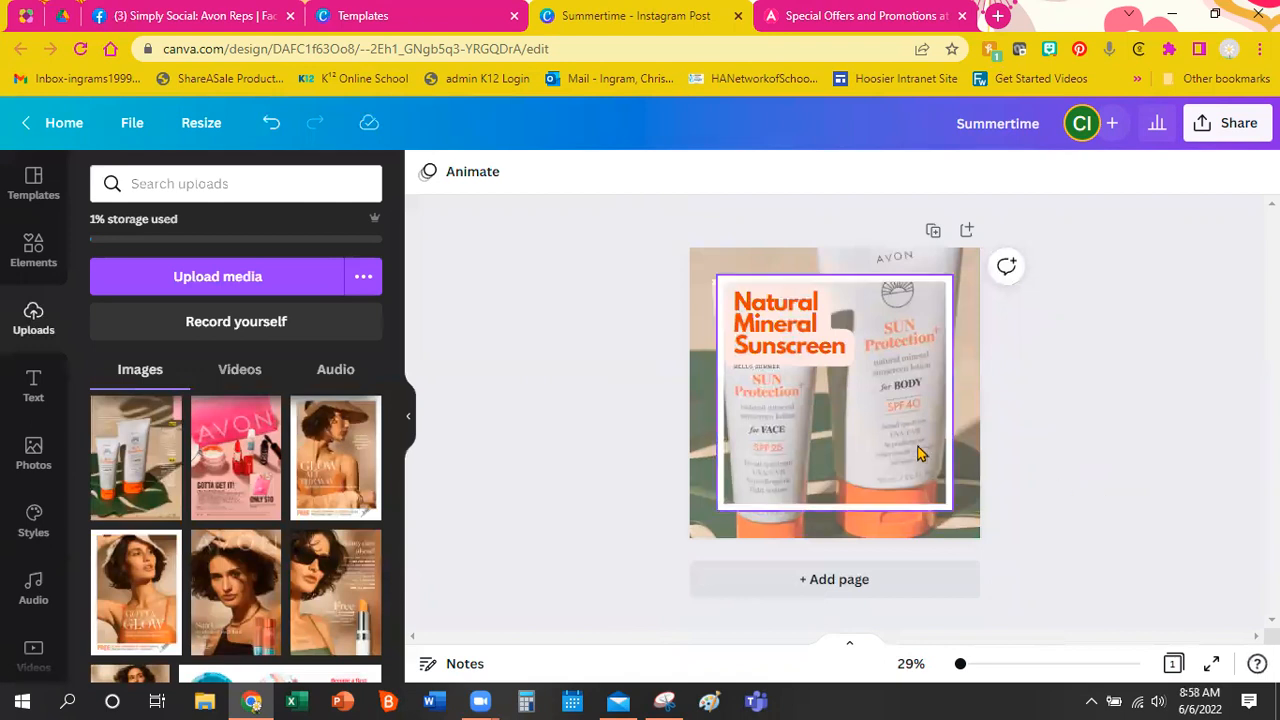
Restore the background sunscreen photo's transparency value to 100.
{"action": "left_click", "coordinate": [966, 270]}
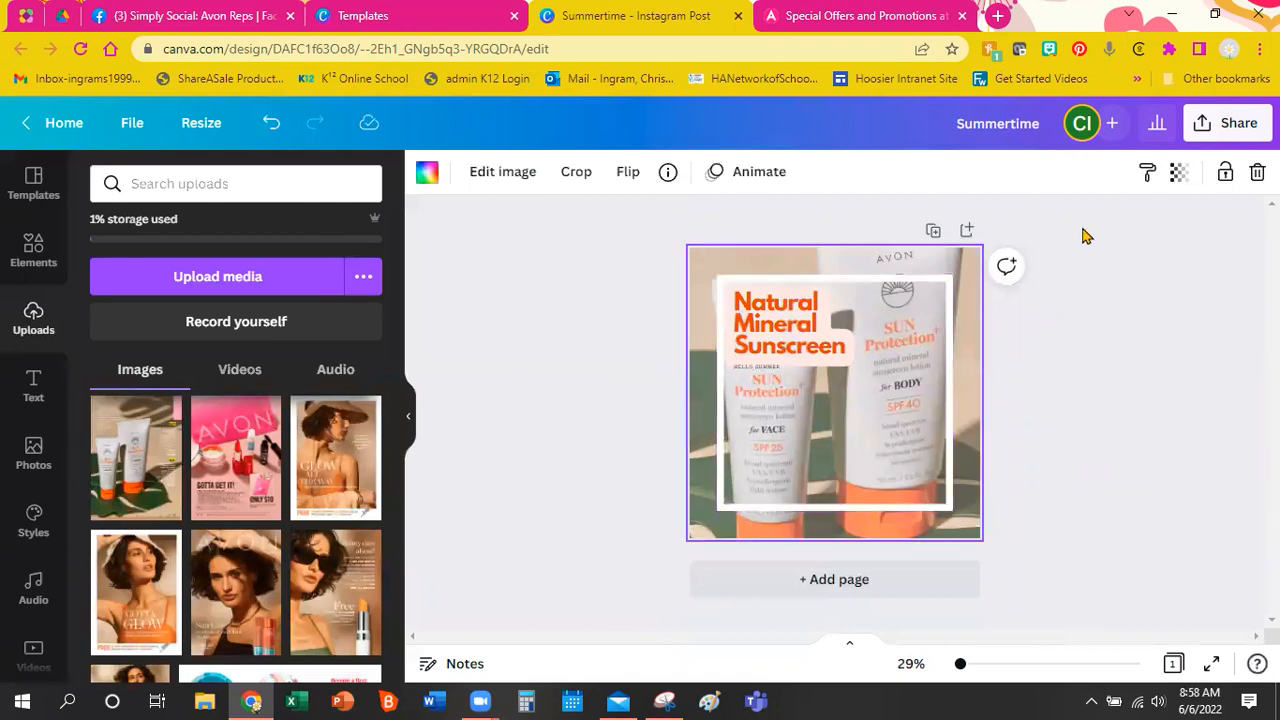
{"action": "left_click", "coordinate": [1178, 172]}
{"action": "left_click_drag", "start_coordinate": [1119, 259], "coordinate": [1176, 254]}
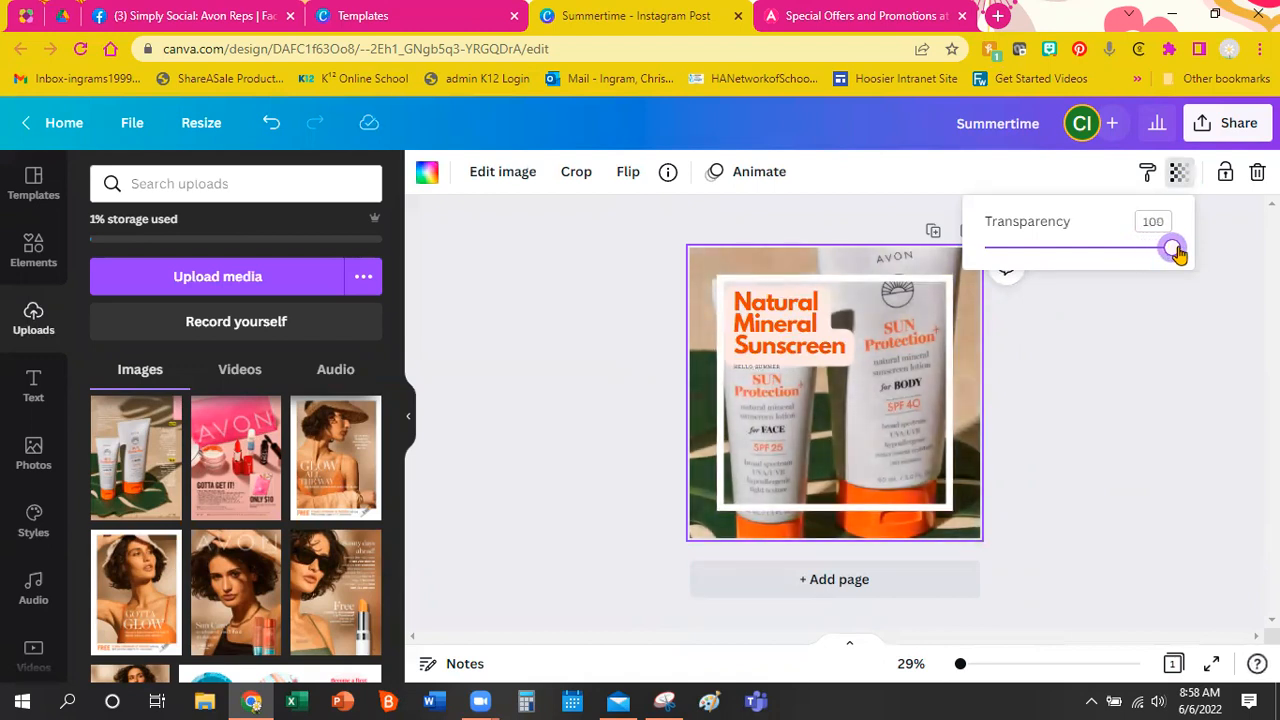
{"action": "left_click", "coordinate": [1117, 374]}
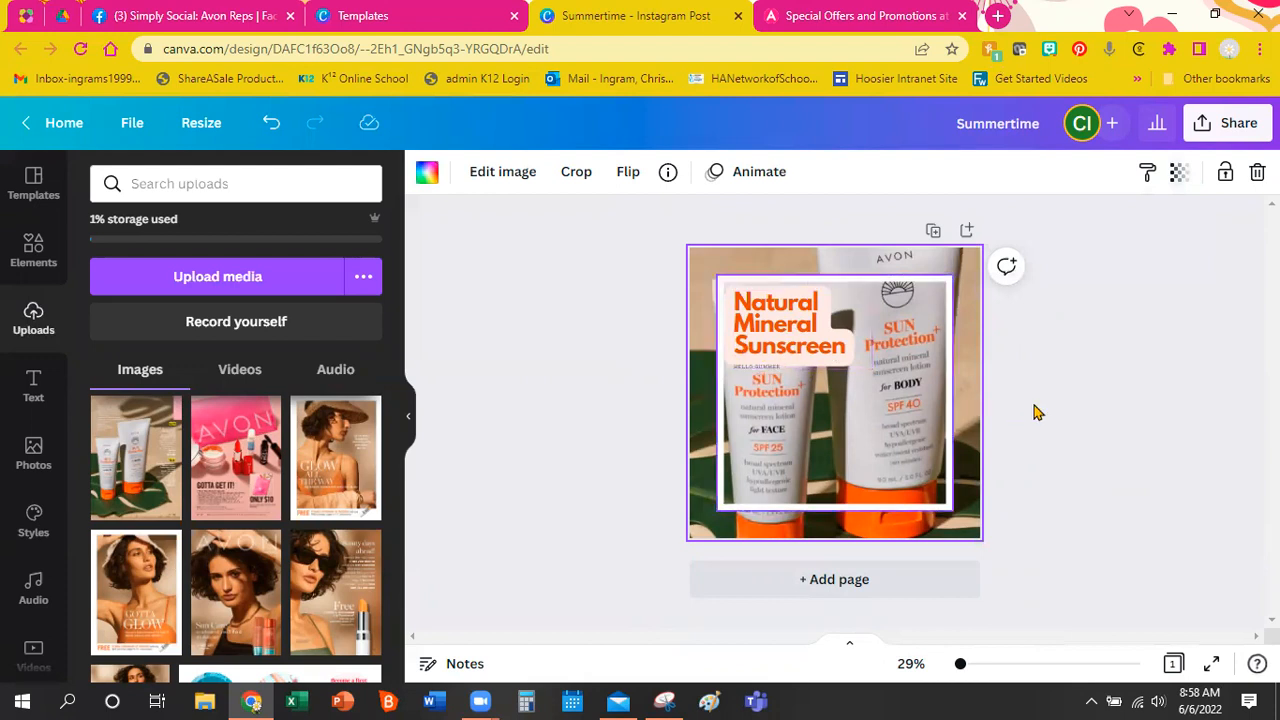
{"action": "left_click", "coordinate": [1095, 398]}
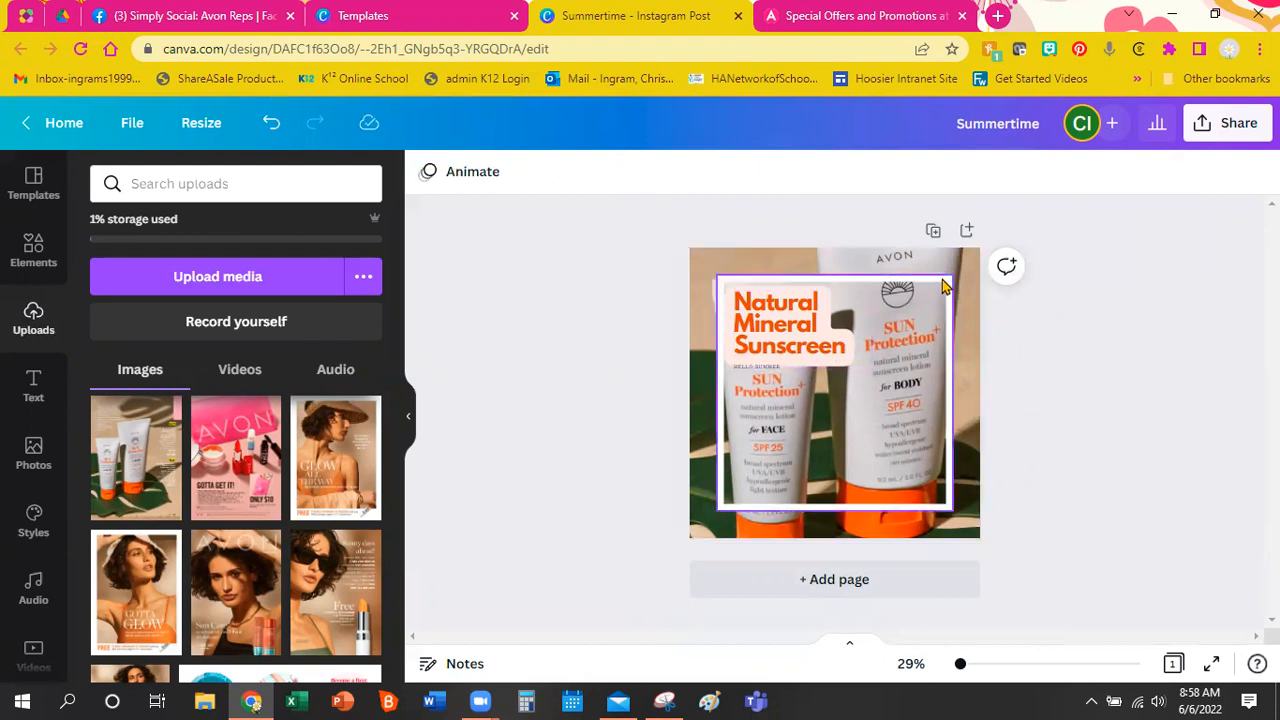
Enlarge the white square frame slightly toward the page edges and center it on the page.
{"action": "left_click", "coordinate": [944, 286]}
{"action": "left_click_drag", "start_coordinate": [950, 276], "coordinate": [964, 264]}
{"action": "left_click_drag", "start_coordinate": [716, 510], "coordinate": [707, 525]}
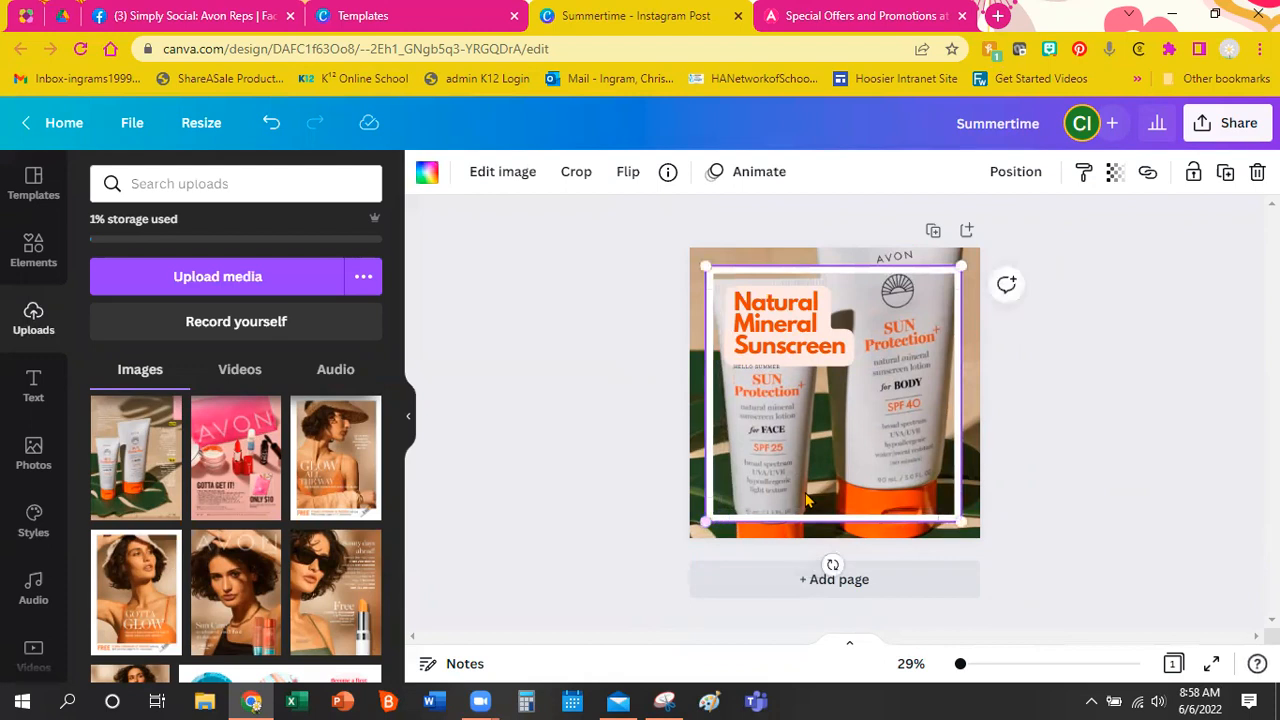
{"action": "left_click_drag", "start_coordinate": [835, 522], "coordinate": [838, 516]}
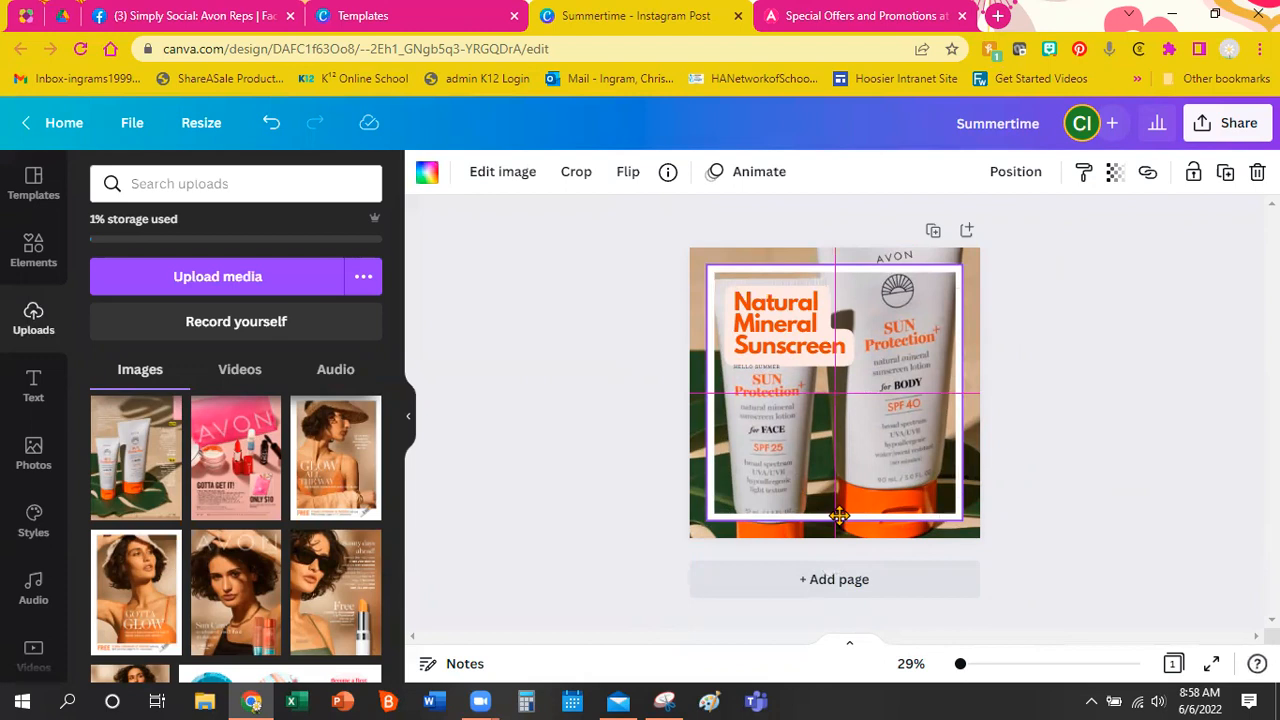
{"action": "left_click_drag", "start_coordinate": [838, 516], "coordinate": [838, 516]}
{"action": "left_click", "coordinate": [1166, 491]}
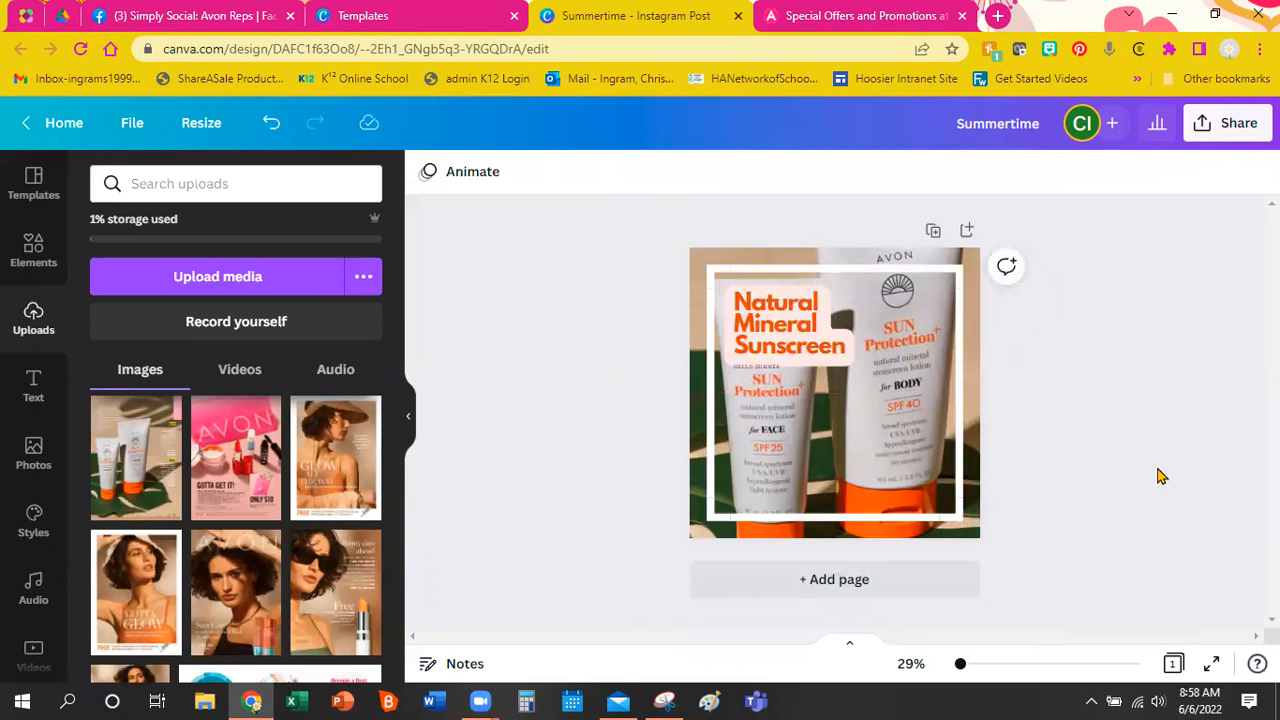
Add a second page and fill its background with the darker pink from the Center of Life palette.
{"action": "left_click", "coordinate": [908, 590]}
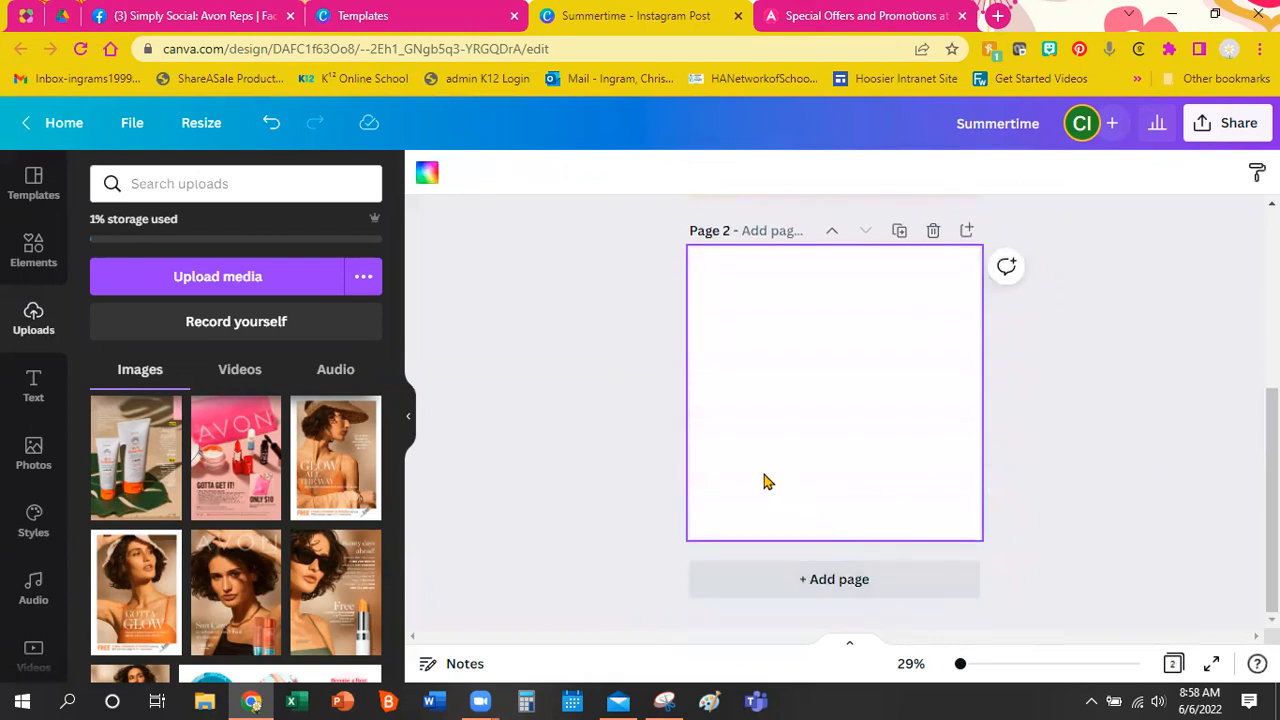
{"action": "scroll", "coordinate": [310, 420], "scroll_direction": "down", "scroll_amount": 5}
{"action": "scroll", "coordinate": [310, 420], "scroll_direction": "up", "scroll_amount": 10}
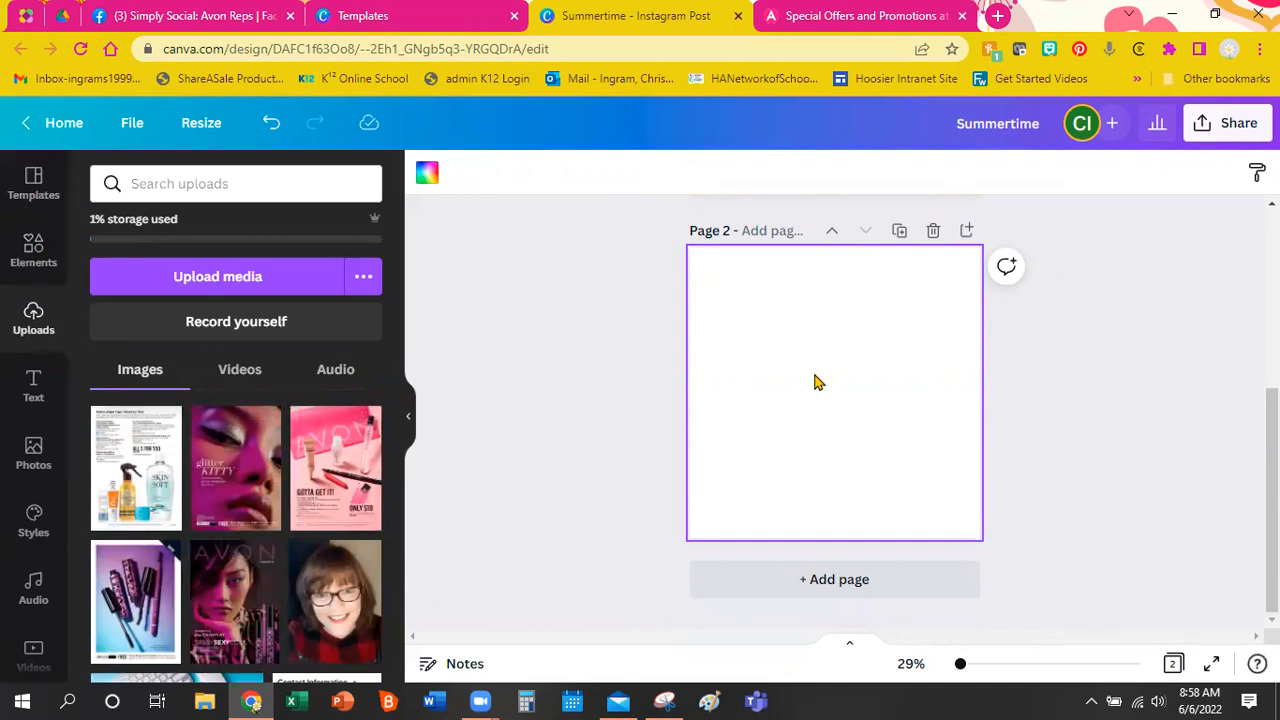
{"action": "left_click", "coordinate": [428, 175]}
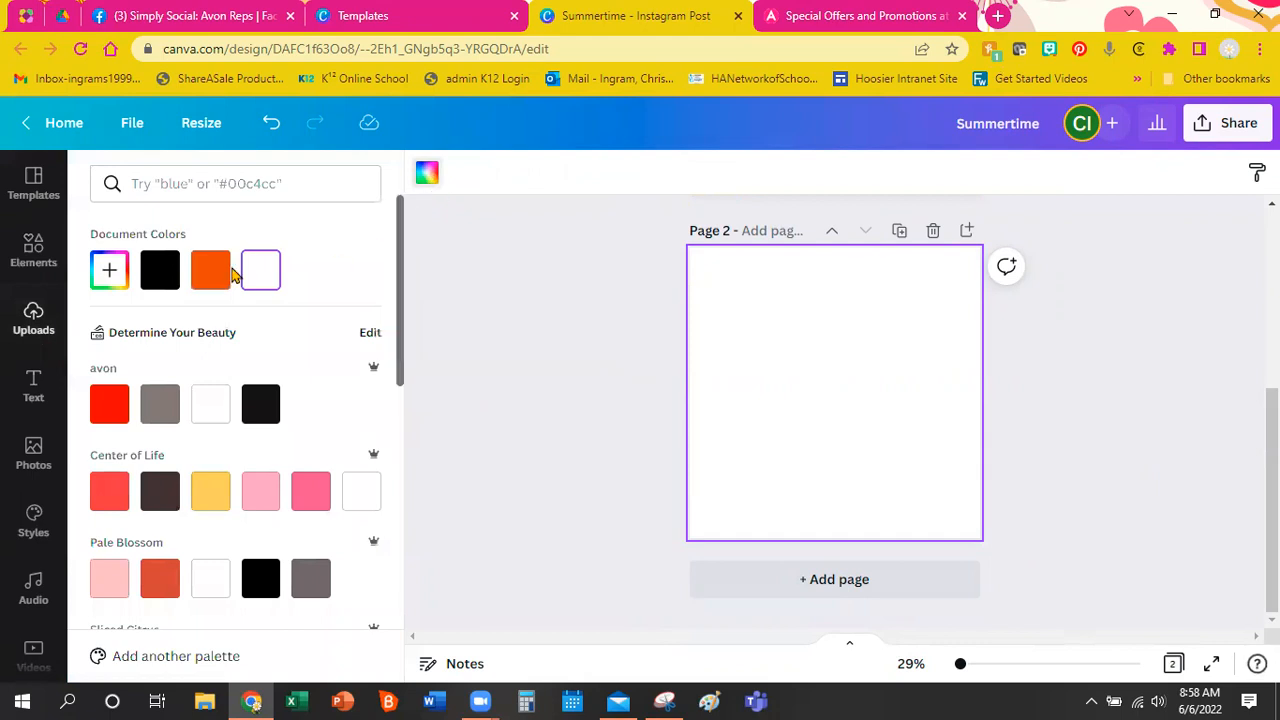
{"action": "left_click", "coordinate": [311, 497]}
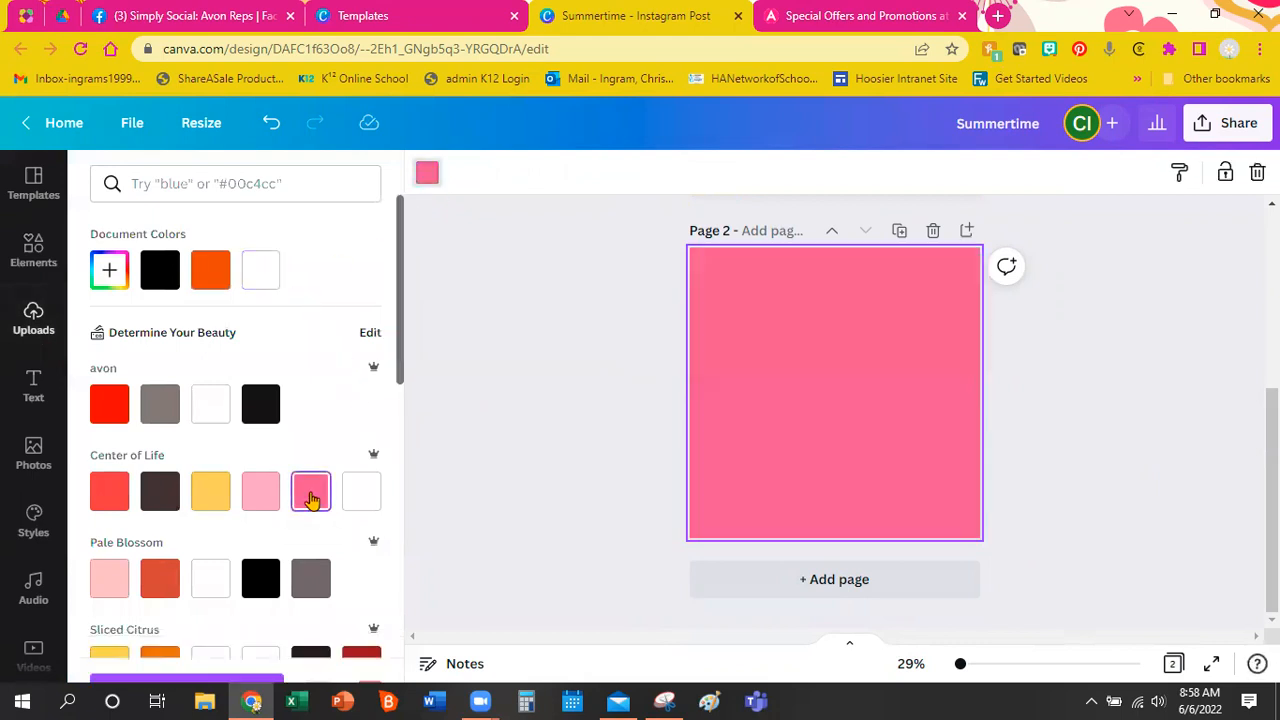
{"action": "left_click", "coordinate": [528, 395]}
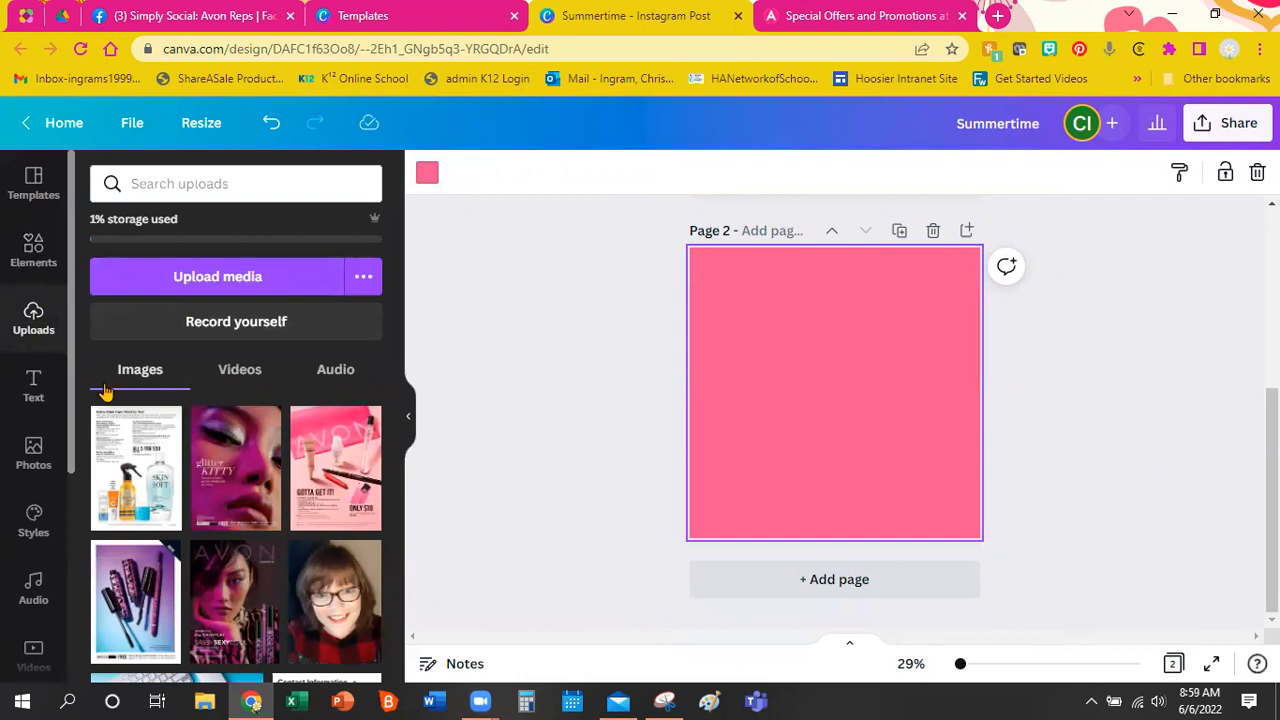
Add the uploaded photo of the dog shampoos and odor spray to page 2 and enlarge it, leaving a pink border around it.
{"action": "scroll", "coordinate": [240, 440], "scroll_direction": "down", "scroll_amount": 1}
{"action": "scroll", "coordinate": [233, 453], "scroll_direction": "down", "scroll_amount": 6}
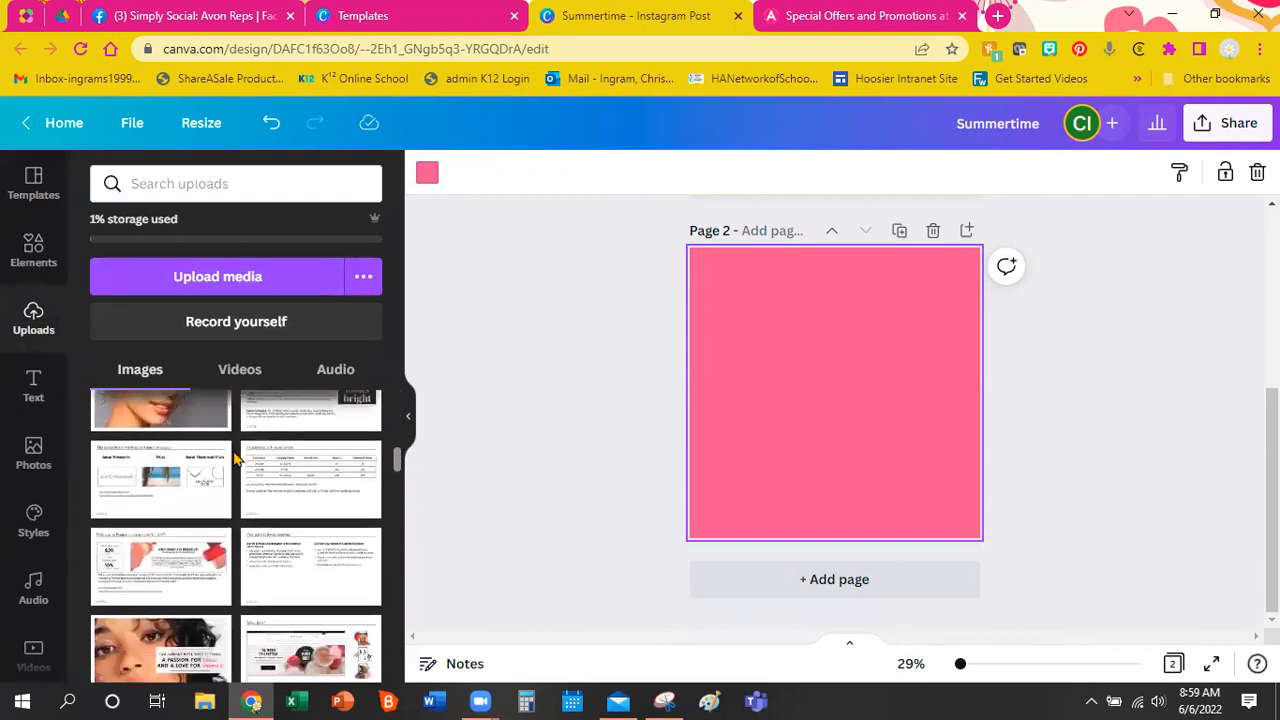
{"action": "scroll", "coordinate": [233, 459], "scroll_direction": "down", "scroll_amount": 15}
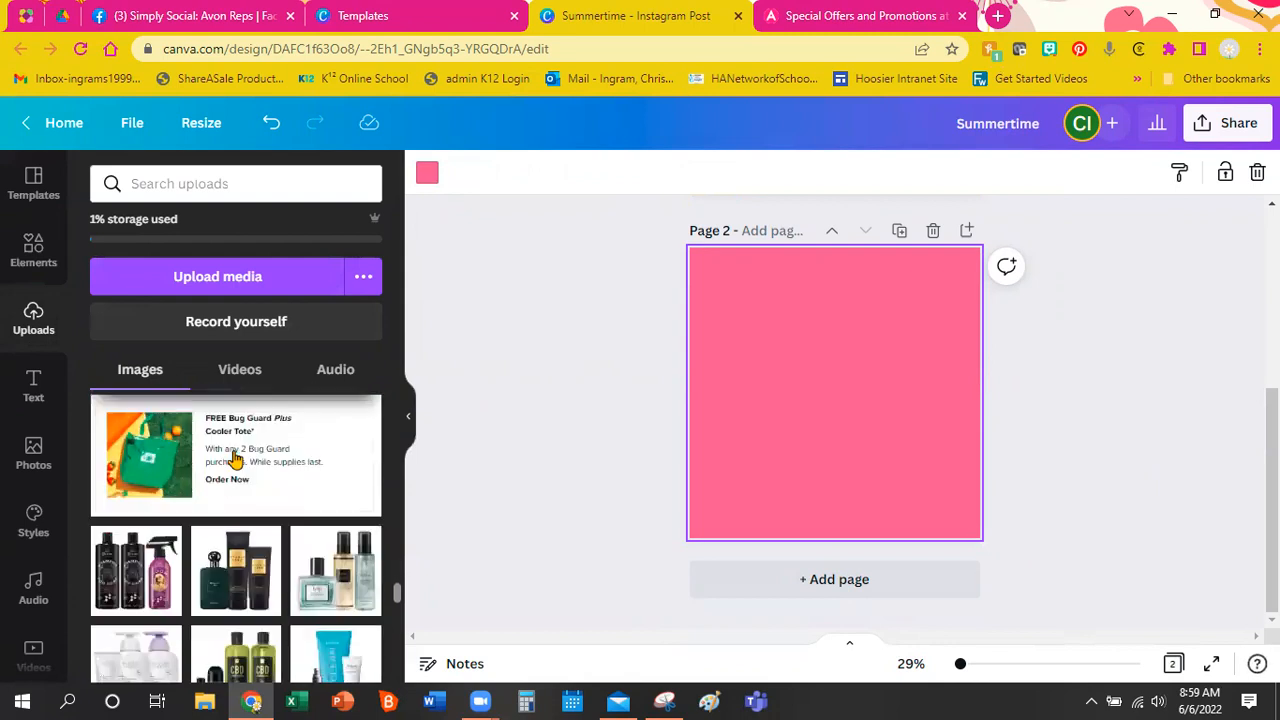
{"action": "scroll", "coordinate": [236, 460], "scroll_direction": "down", "scroll_amount": 5}
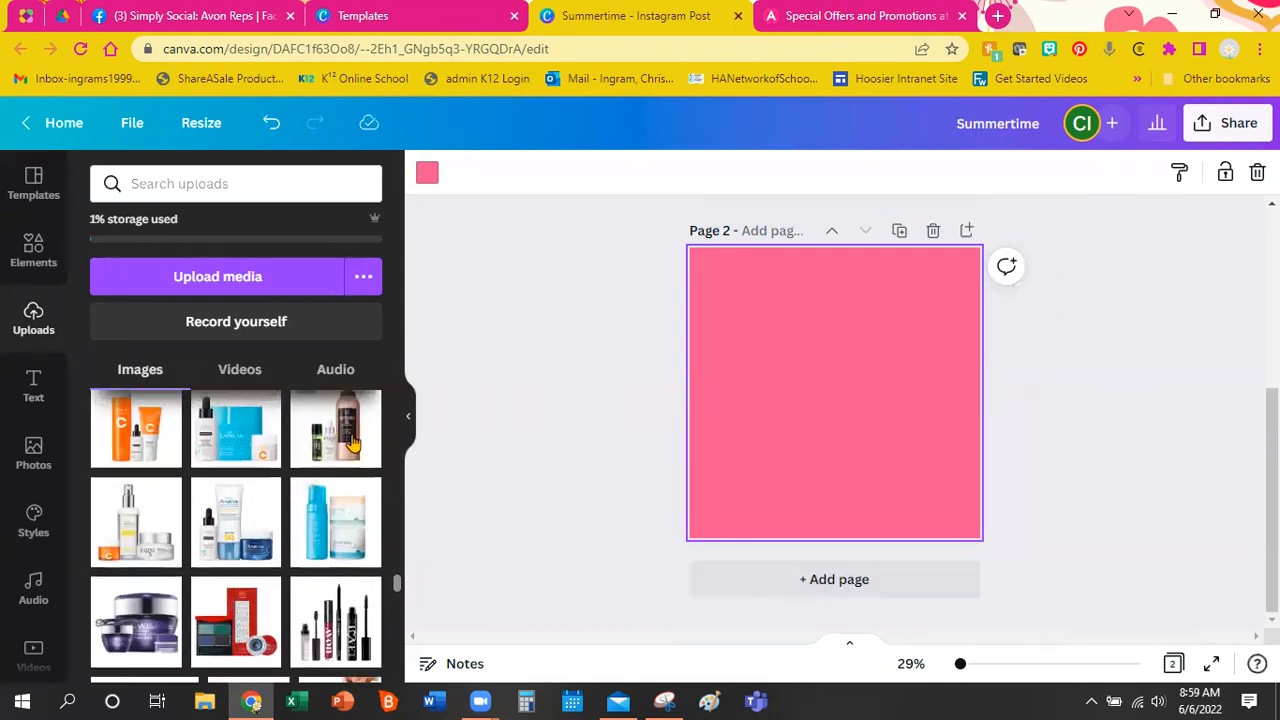
{"action": "scroll", "coordinate": [348, 507], "scroll_direction": "up", "scroll_amount": 3}
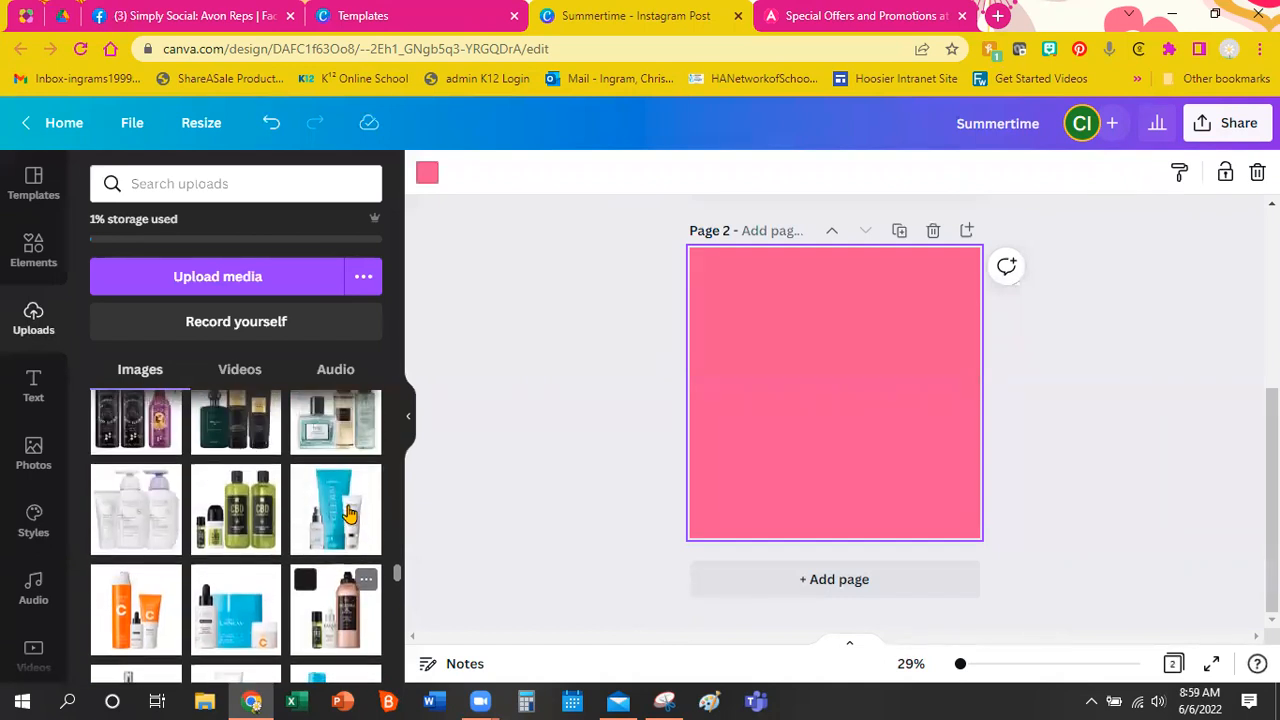
{"action": "scroll", "coordinate": [300, 515], "scroll_direction": "up", "scroll_amount": 2}
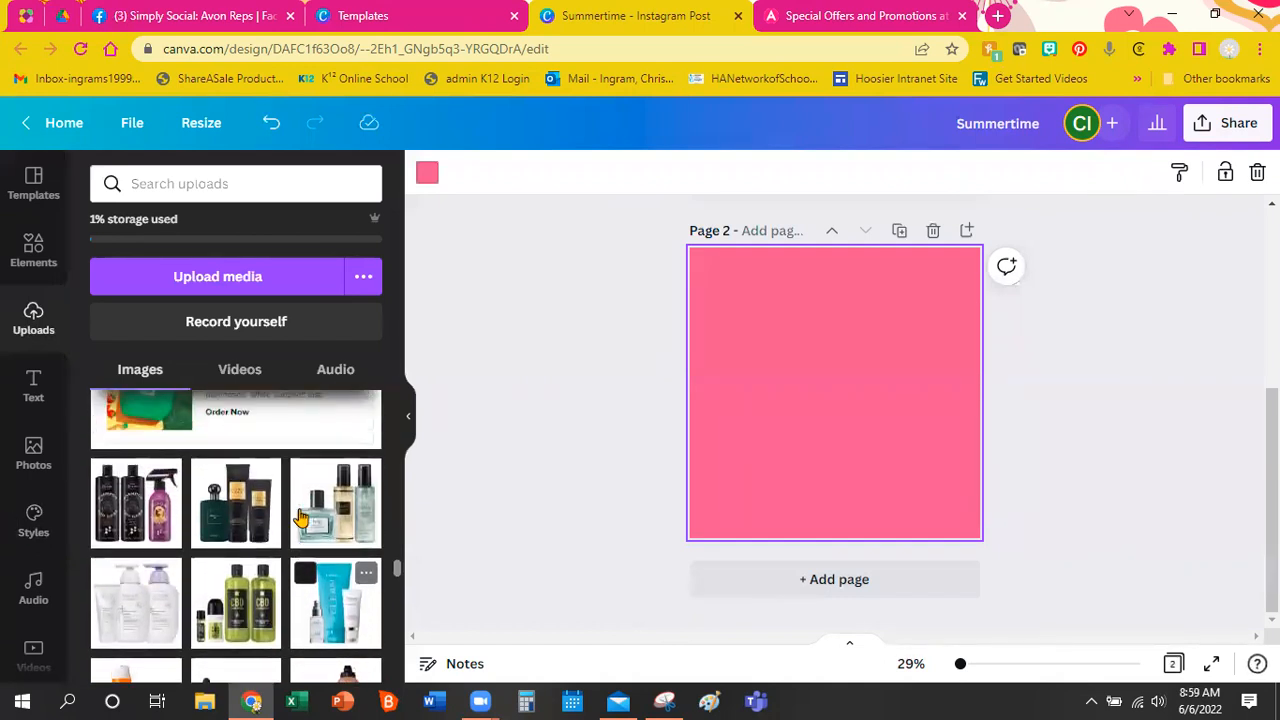
{"action": "left_click", "coordinate": [135, 515]}
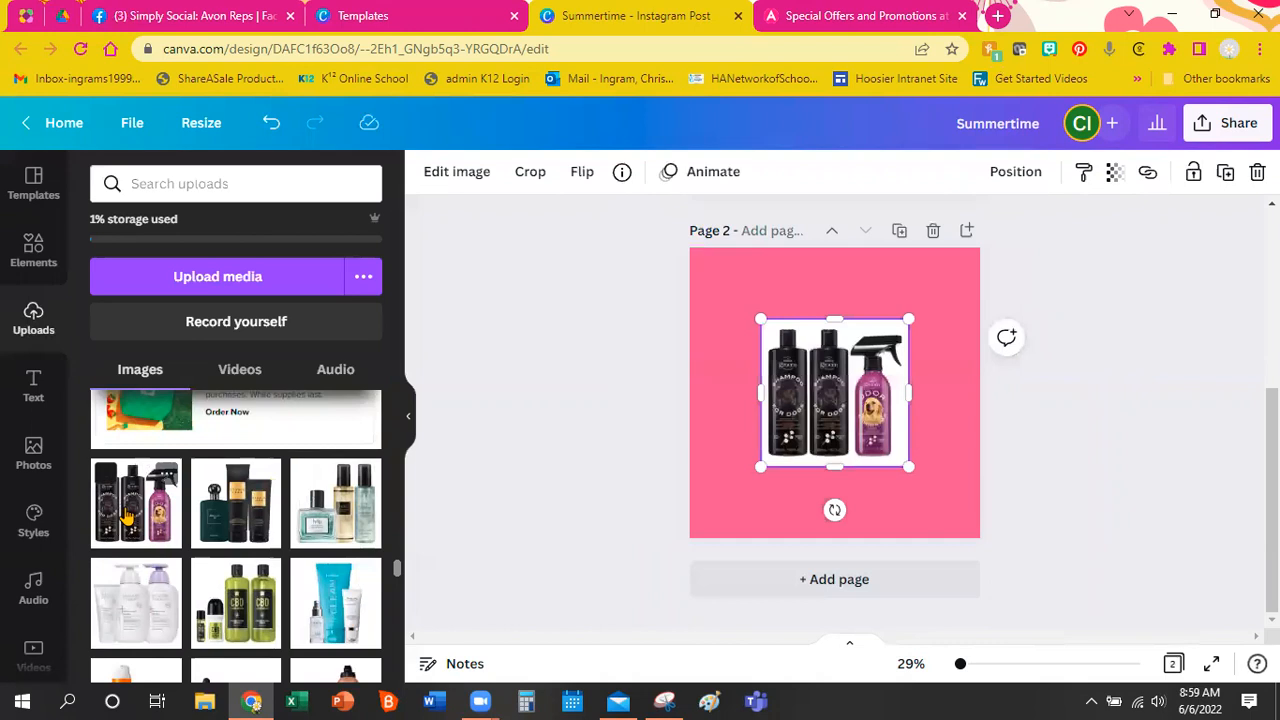
{"action": "left_click_drag", "start_coordinate": [761, 319], "coordinate": [720, 280]}
{"action": "left_click_drag", "start_coordinate": [908, 466], "coordinate": [950, 509]}
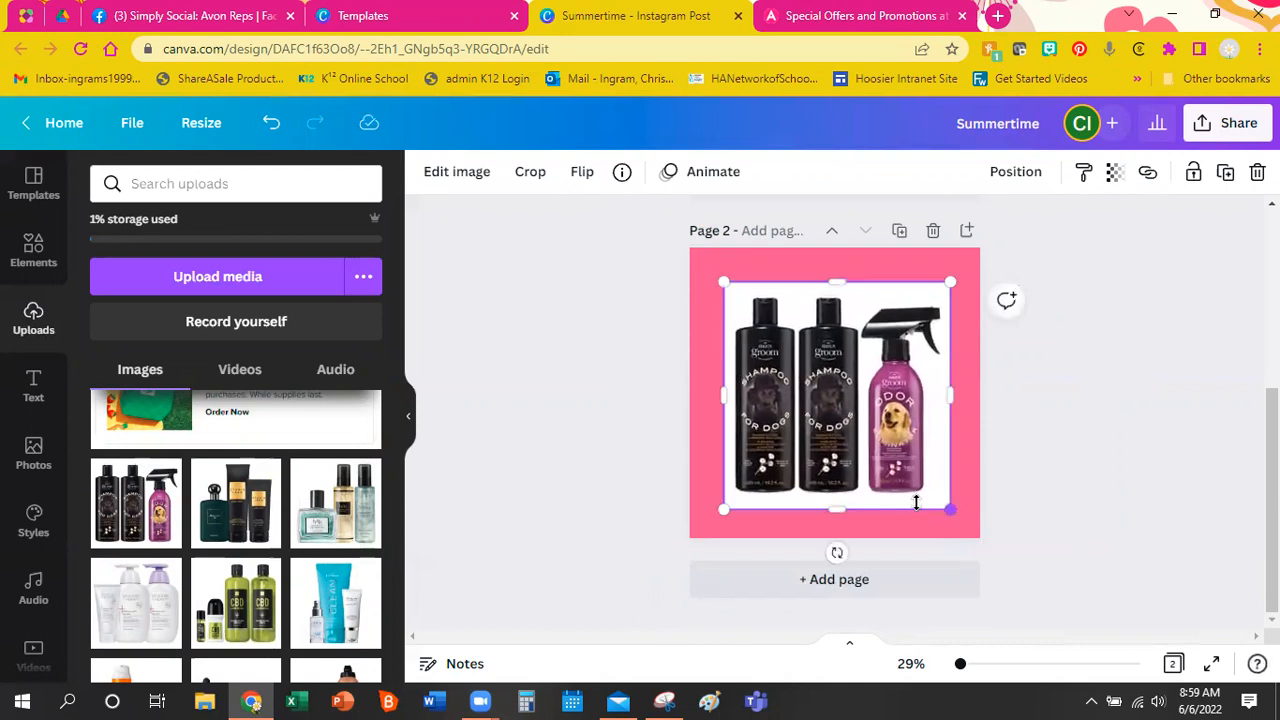
{"action": "left_click", "coordinate": [585, 492]}
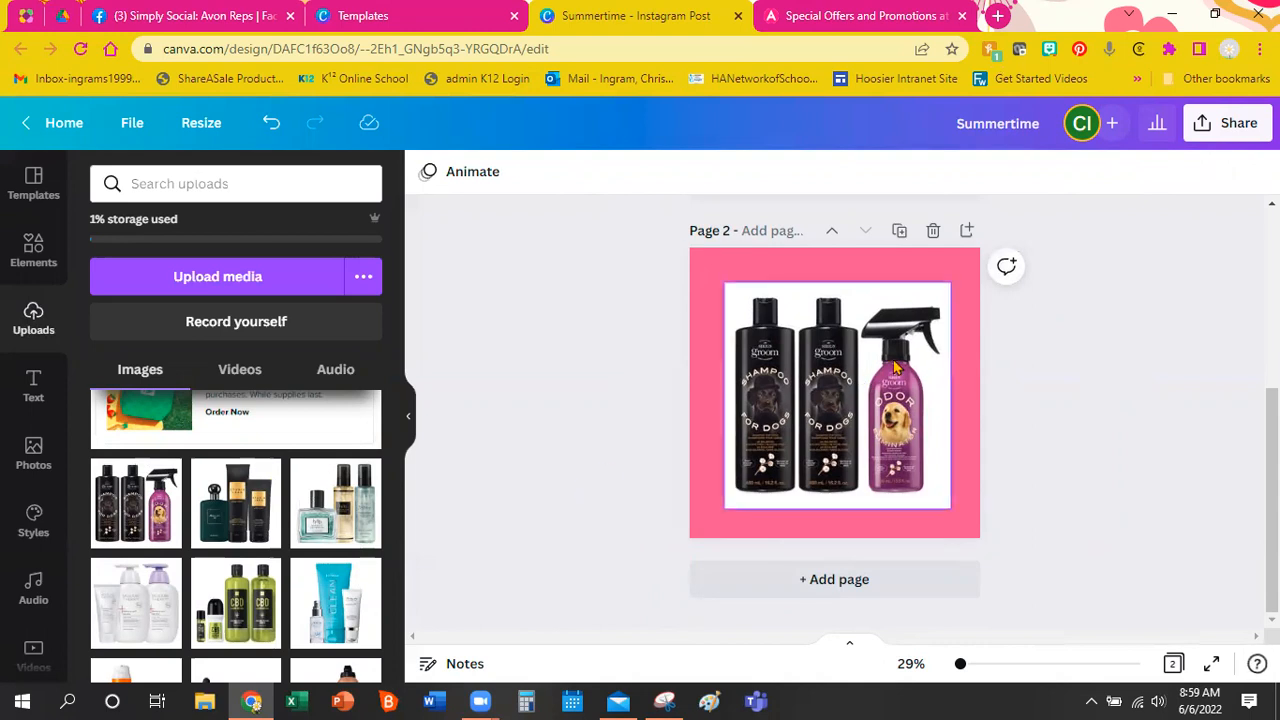
{"action": "left_click", "coordinate": [862, 382]}
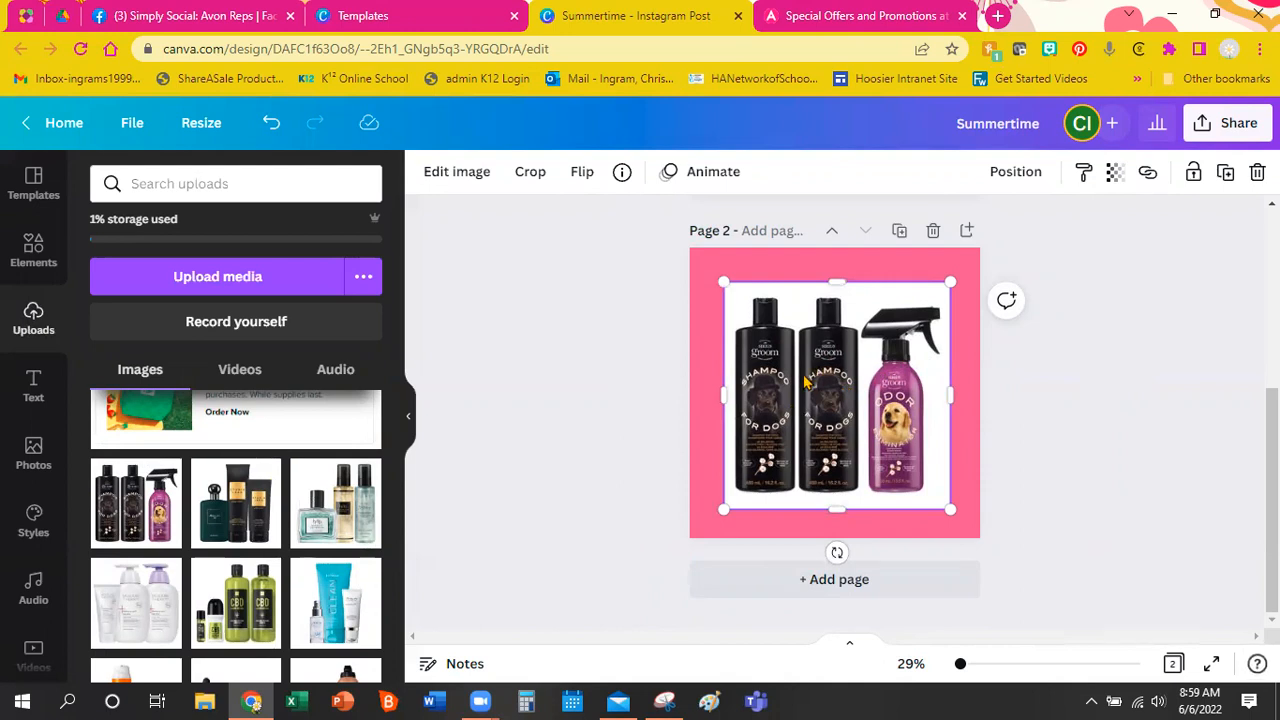
Remove the white background from the dog shampoo and odor spray photo on page 2.
{"action": "left_click", "coordinate": [484, 178]}
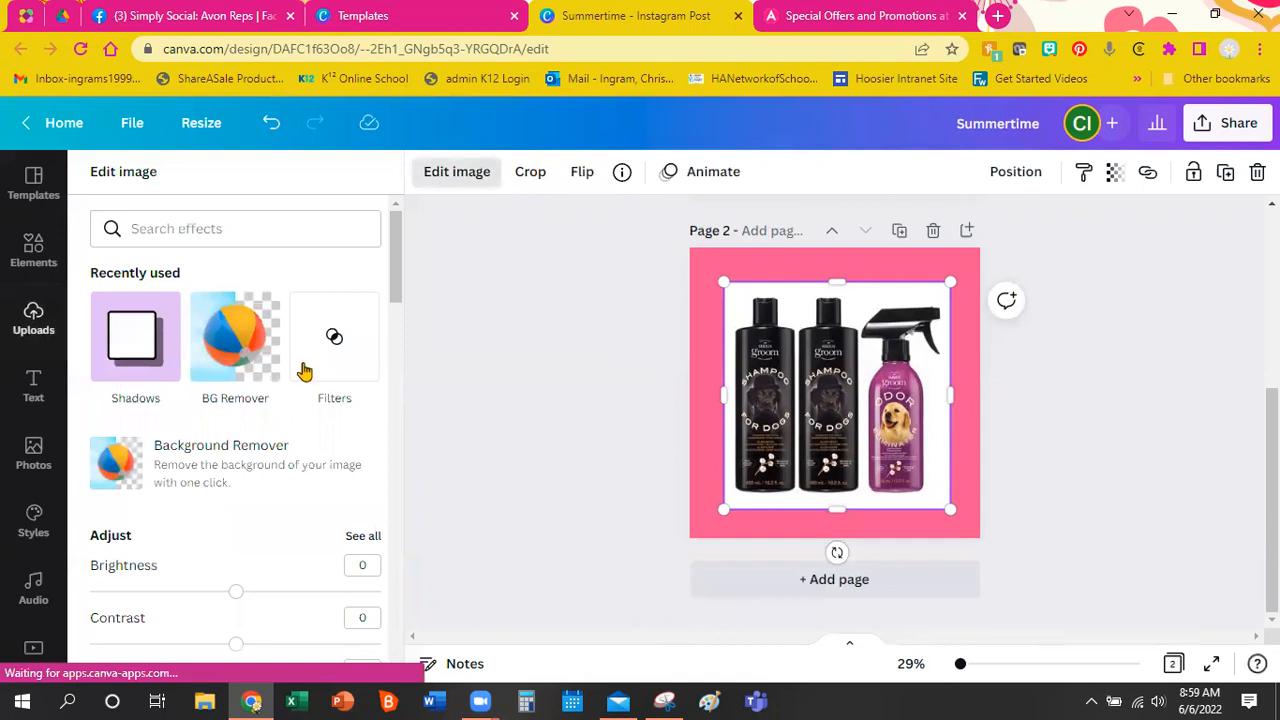
{"action": "left_click", "coordinate": [231, 341]}
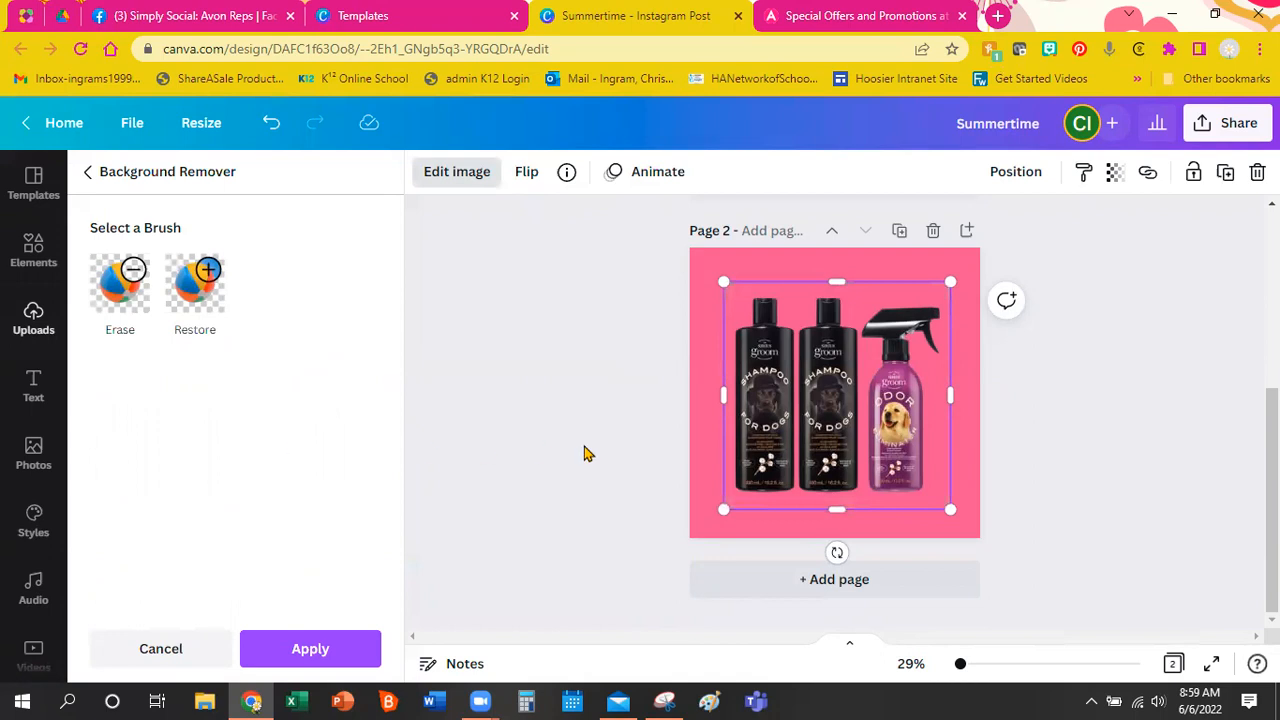
{"action": "left_click", "coordinate": [587, 385]}
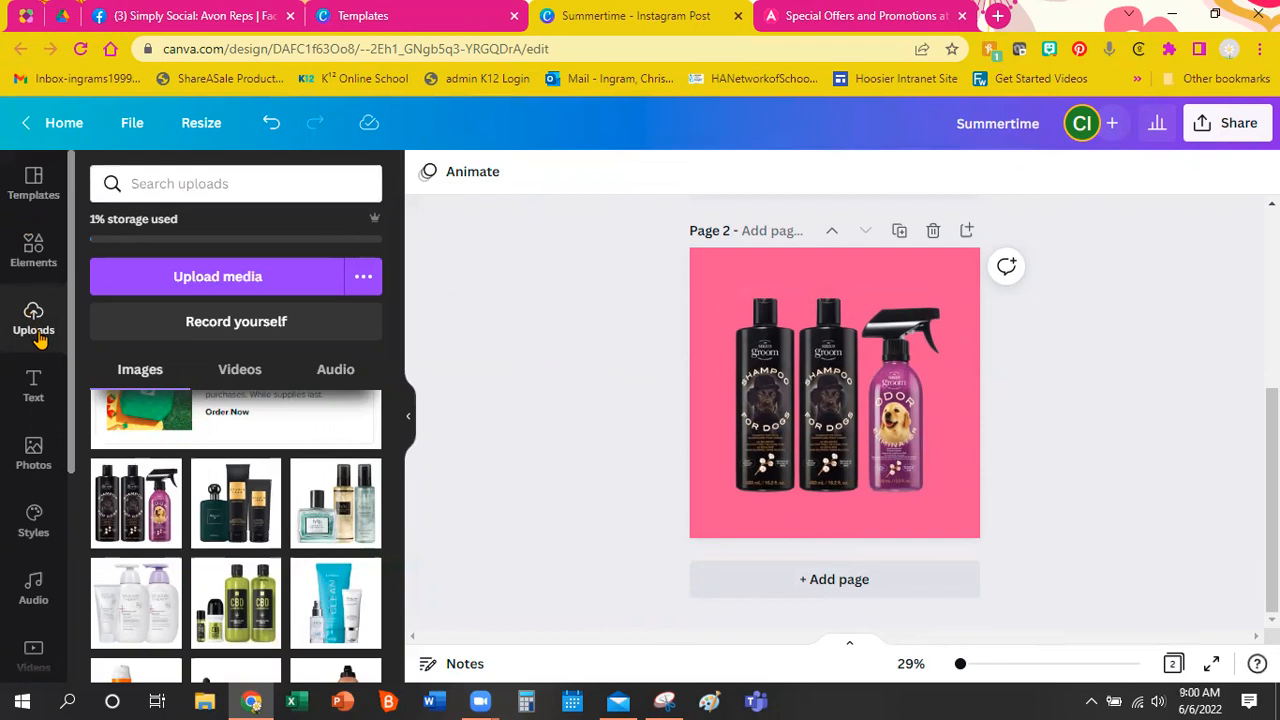
Search the stock photos for dogs and set the close-up of the brown dog's peeking face as page 2's background.
{"action": "left_click", "coordinate": [37, 449]}
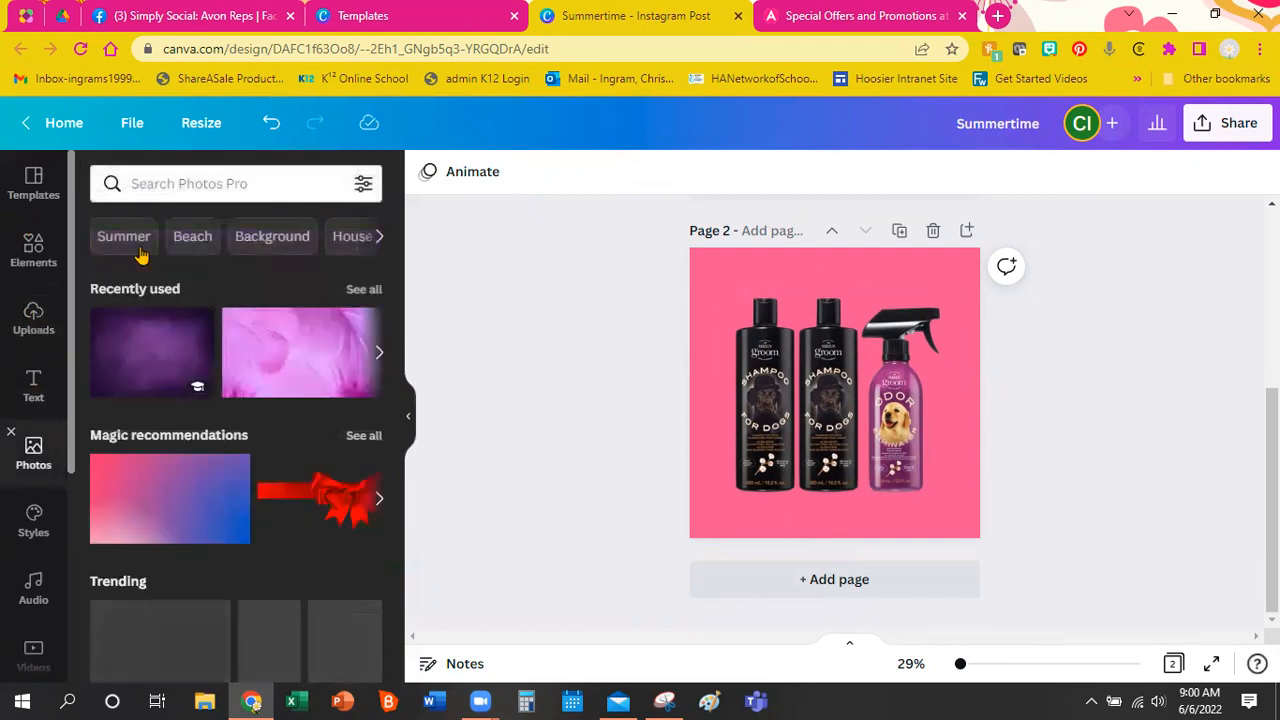
{"action": "left_click", "coordinate": [179, 183]}
{"action": "type", "text": "dog"}
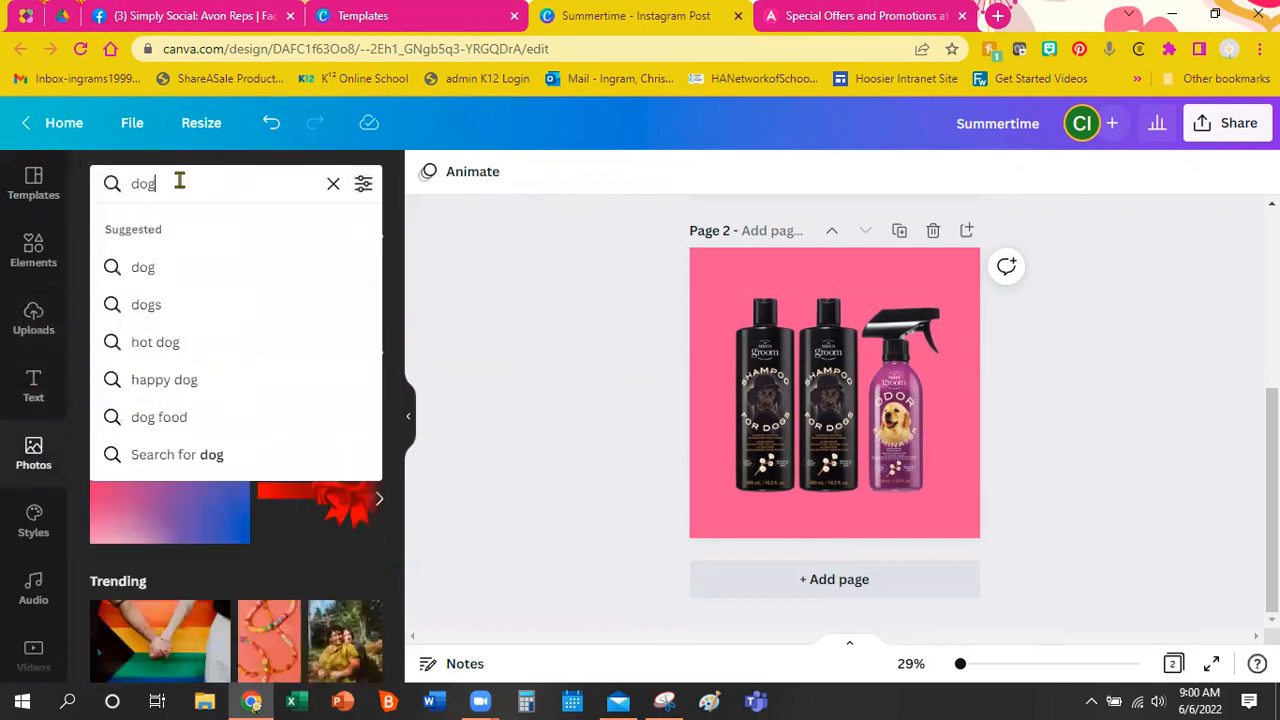
{"action": "type", "text": "s"}
{"action": "key", "text": "Return"}
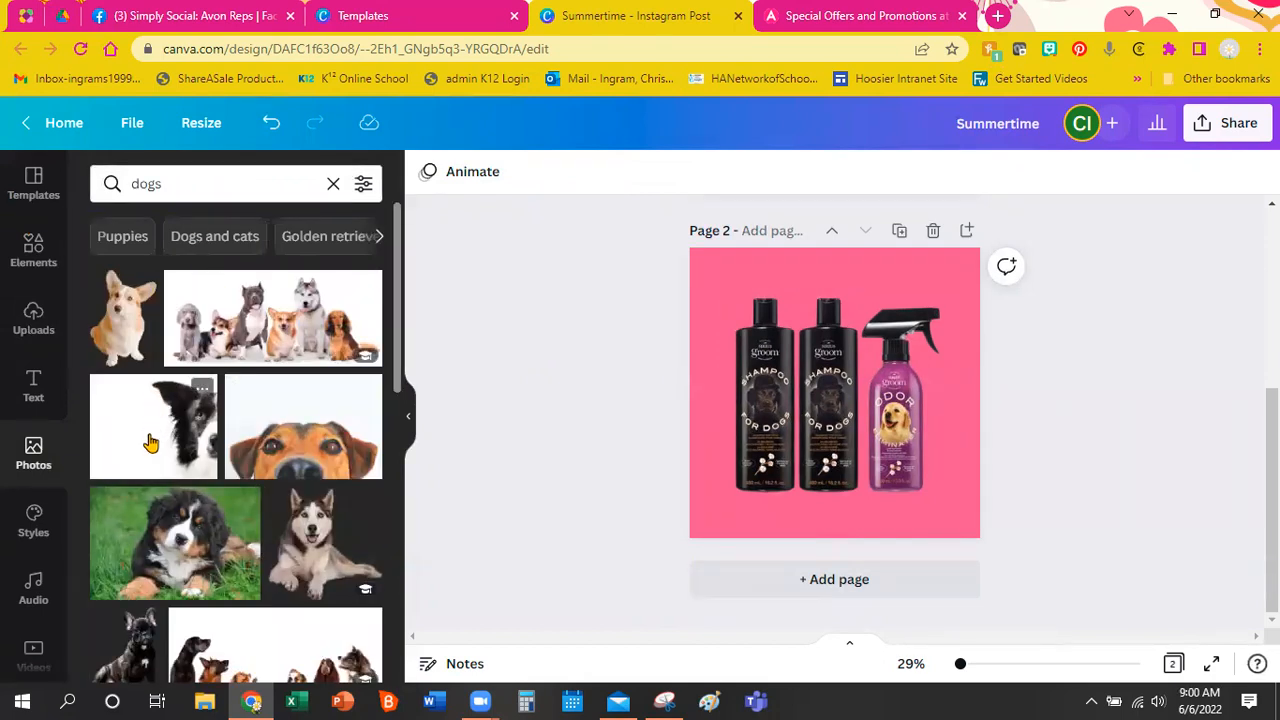
{"action": "left_click", "coordinate": [336, 442]}
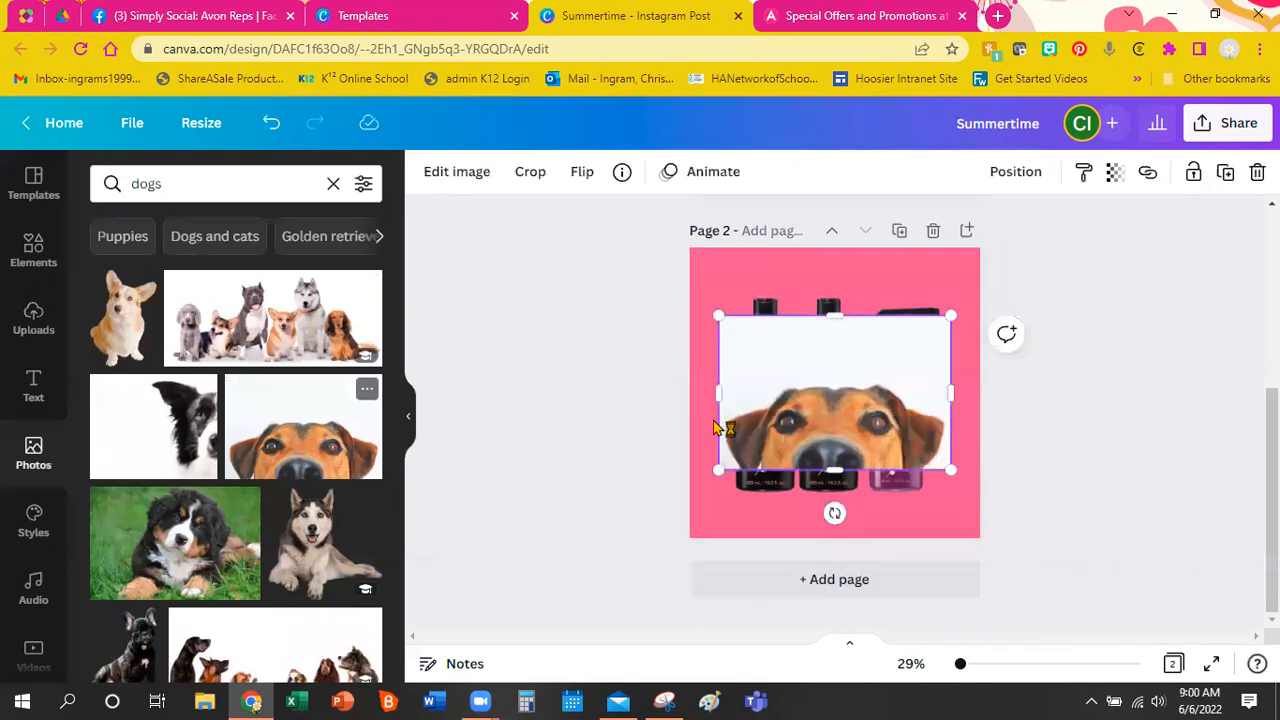
{"action": "right_click", "coordinate": [813, 425]}
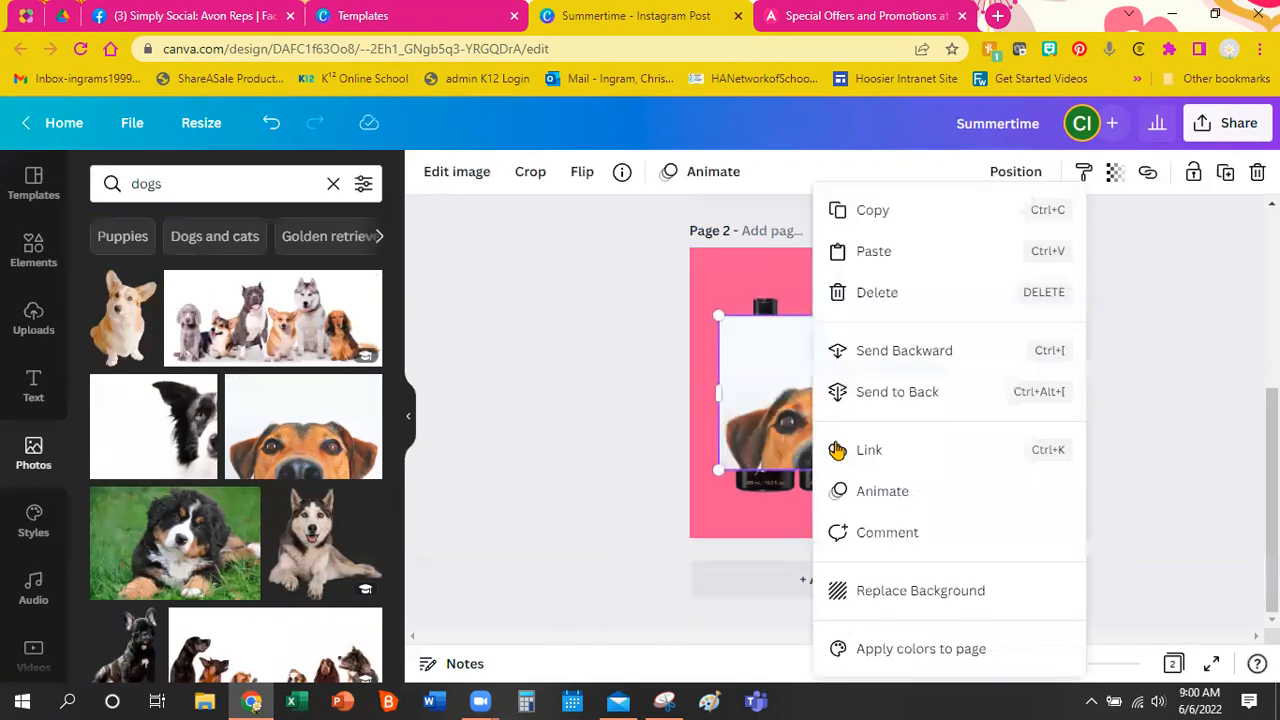
{"action": "left_click", "coordinate": [920, 591]}
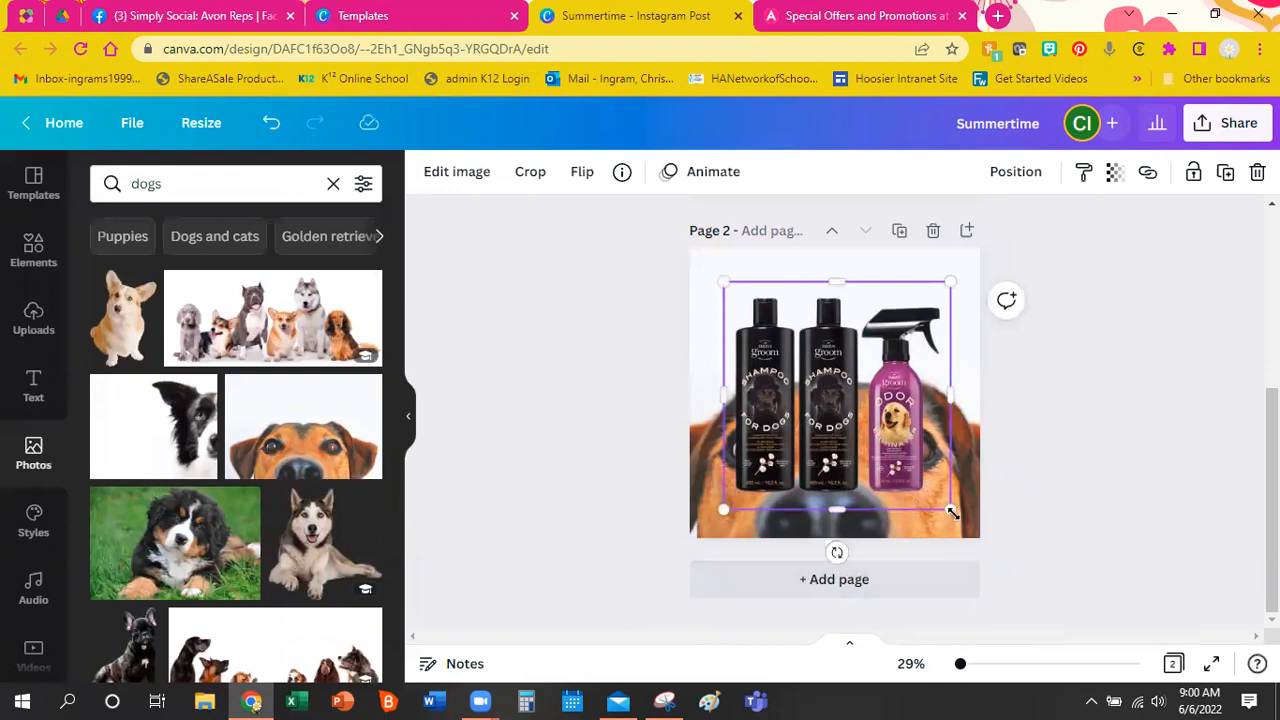
Shrink the dog product photo to less than half the page width and place it above the left side of the dog's head.
{"action": "left_click_drag", "start_coordinate": [944, 497], "coordinate": [870, 428]}
{"action": "left_click_drag", "start_coordinate": [807, 365], "coordinate": [802, 340]}
{"action": "left_click_drag", "start_coordinate": [866, 404], "coordinate": [849, 381]}
{"action": "left_click_drag", "start_coordinate": [776, 331], "coordinate": [761, 330]}
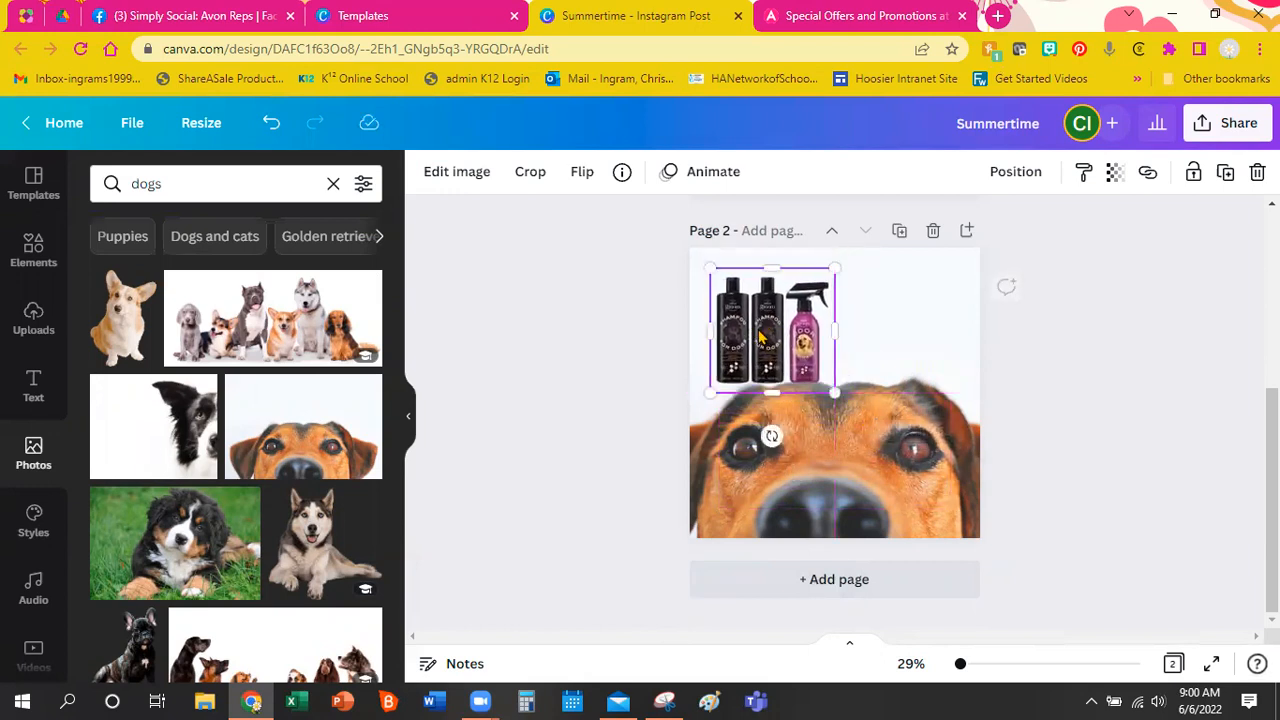
{"action": "left_click", "coordinate": [570, 430]}
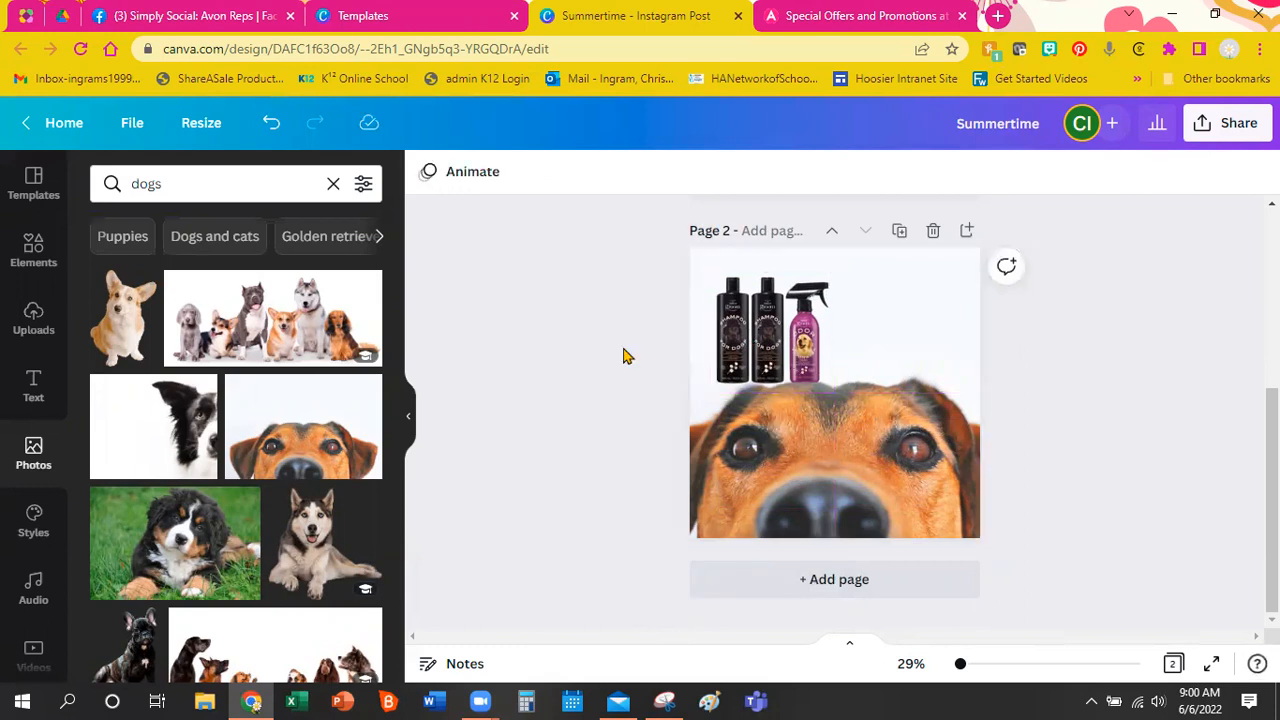
Add the "HELLO darling" font combination to page 2, shrink it, and place it to the right of the products.
{"action": "left_click", "coordinate": [34, 388]}
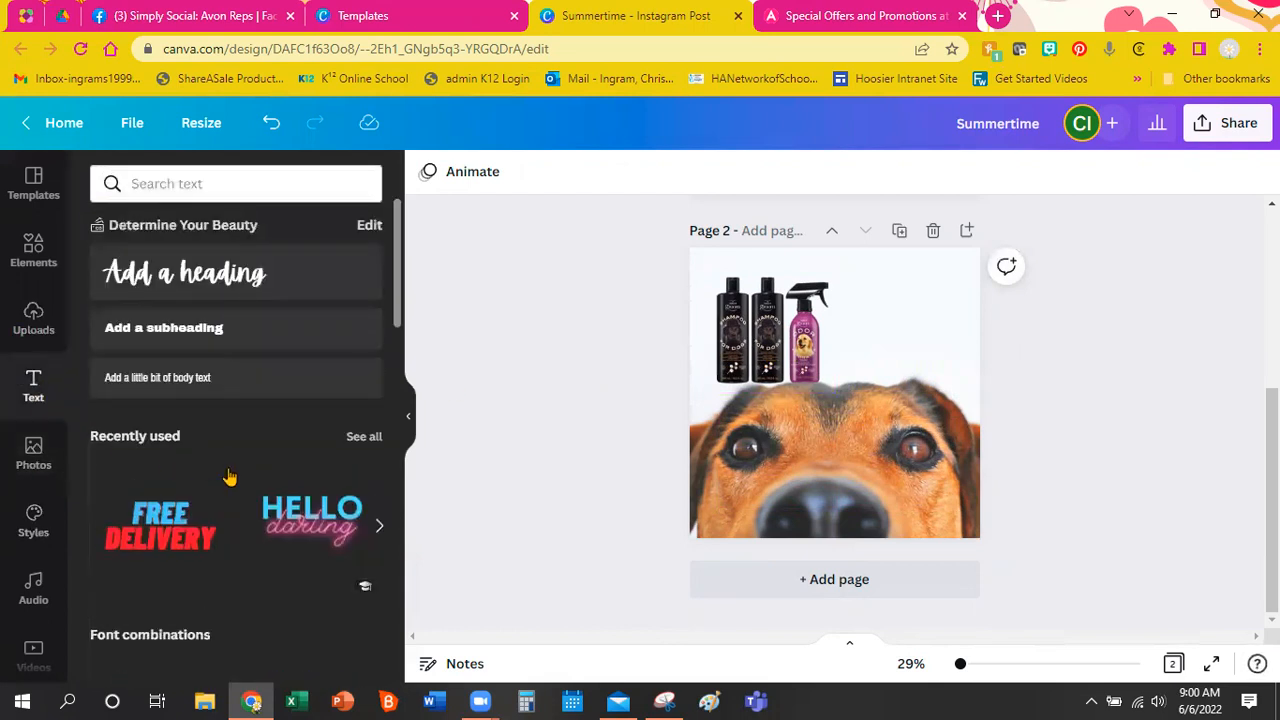
{"action": "left_click", "coordinate": [348, 530]}
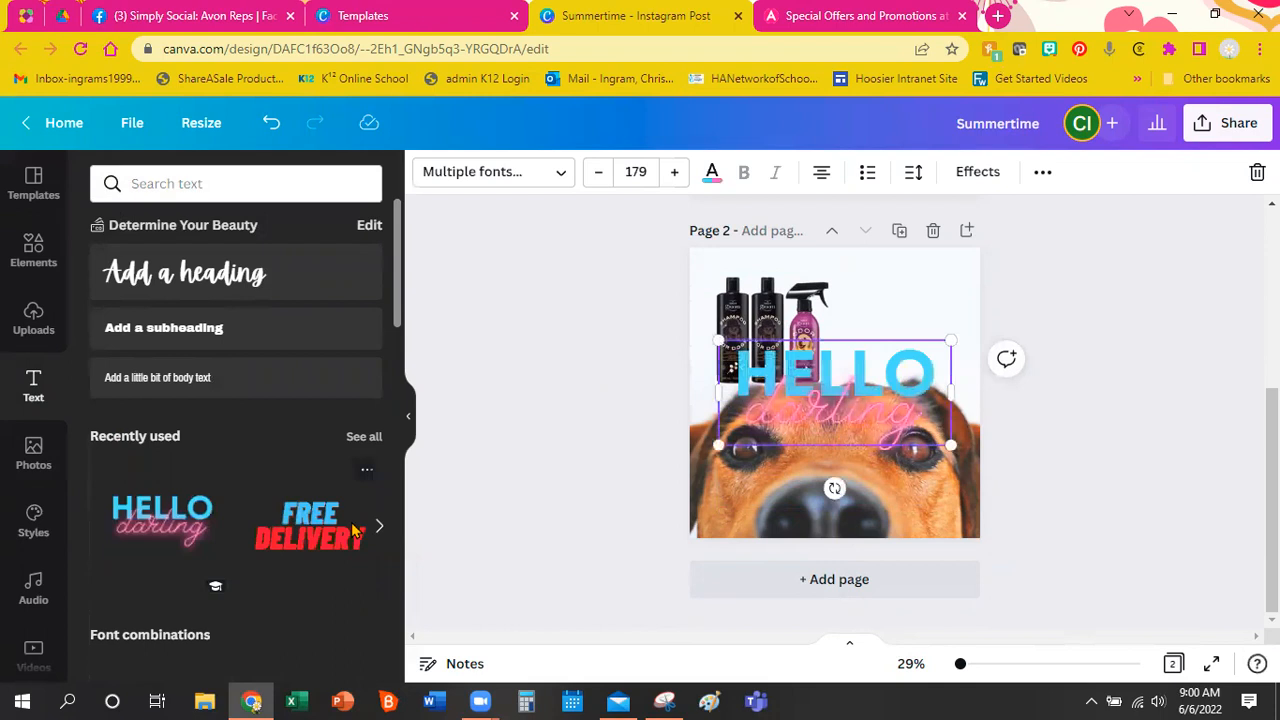
{"action": "left_click_drag", "start_coordinate": [719, 443], "coordinate": [804, 407]}
{"action": "mouse_move", "coordinate": [876, 377]}
{"action": "left_mouse_down"}
{"action": "mouse_move", "coordinate": [893, 330]}
{"action": "mouse_move", "coordinate": [899, 347]}
{"action": "left_mouse_up"}
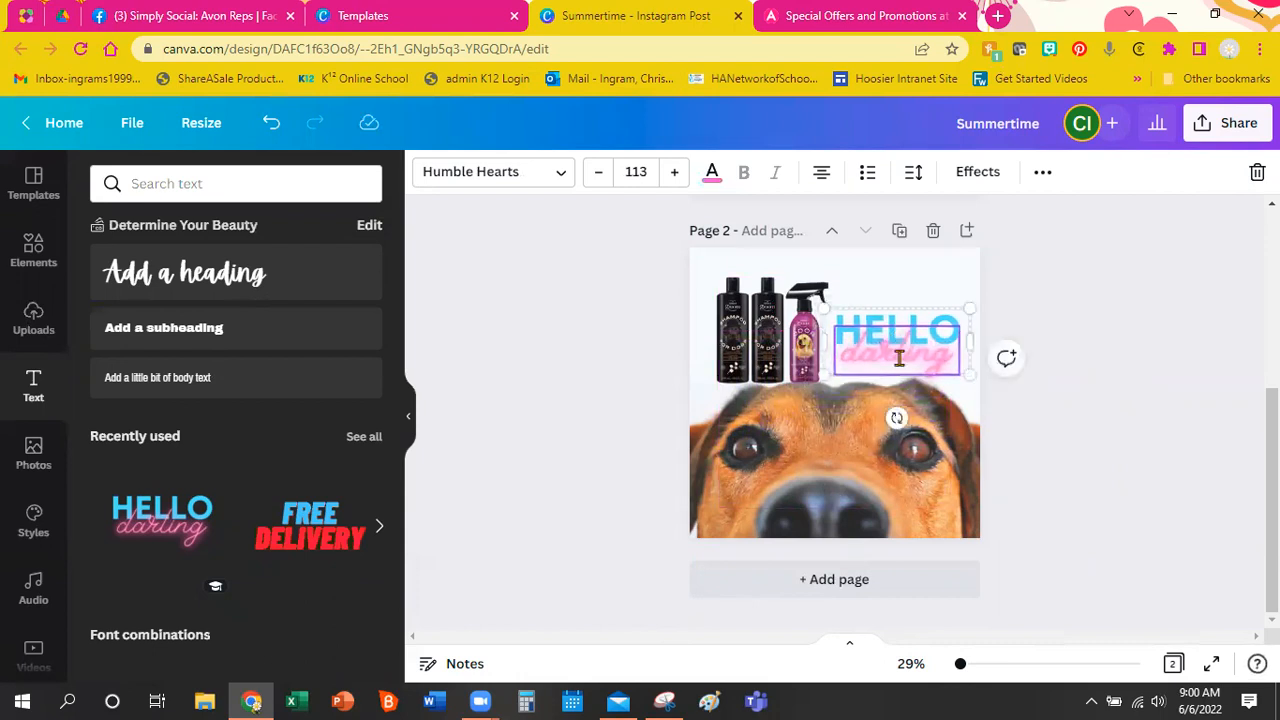
Recolor the word "darling" with the dark plum from the product photo's colors.
{"action": "left_click_drag", "start_coordinate": [845, 354], "coordinate": [951, 362]}
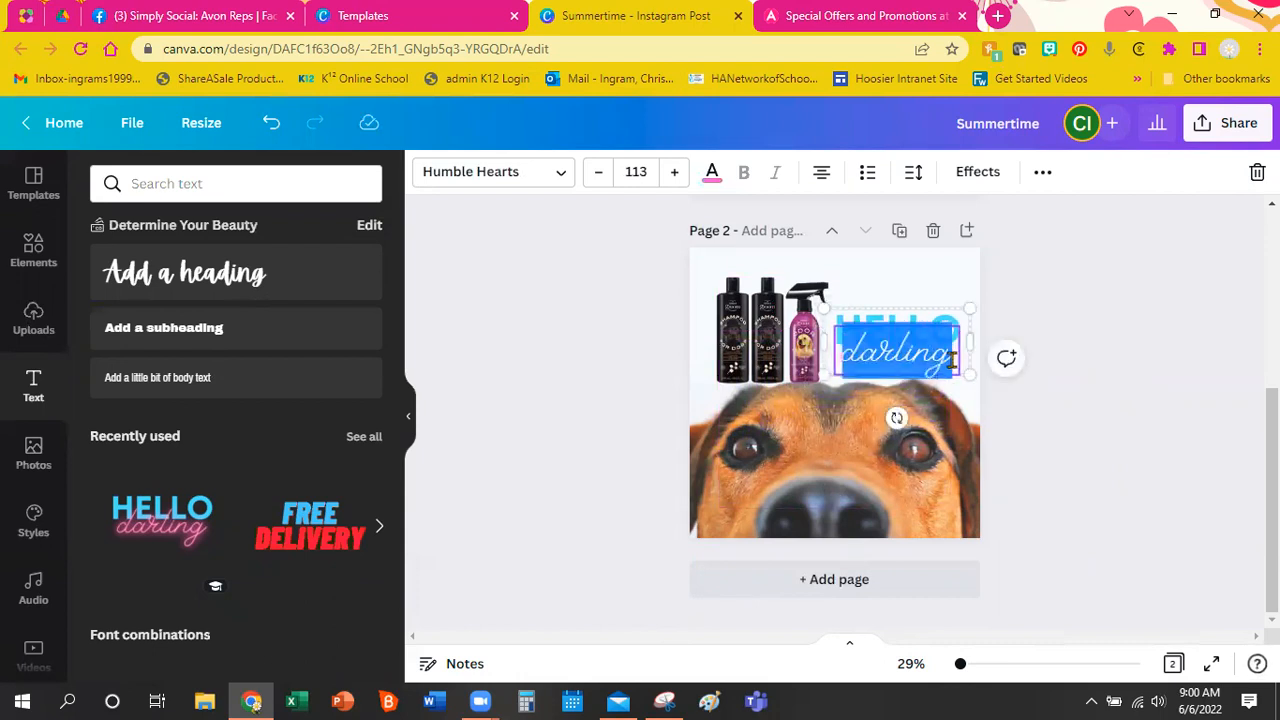
{"action": "left_click", "coordinate": [712, 174]}
{"action": "scroll", "coordinate": [240, 373], "scroll_direction": "down", "scroll_amount": 5}
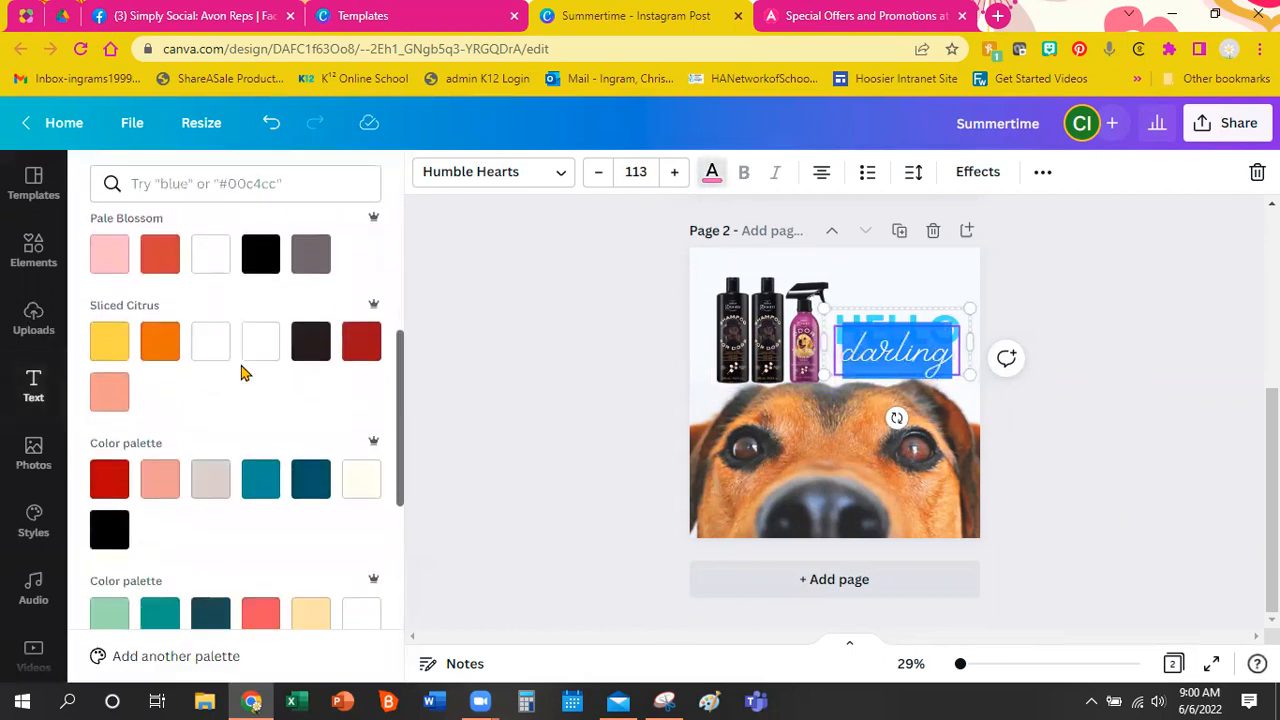
{"action": "scroll", "coordinate": [240, 373], "scroll_direction": "down", "scroll_amount": 1}
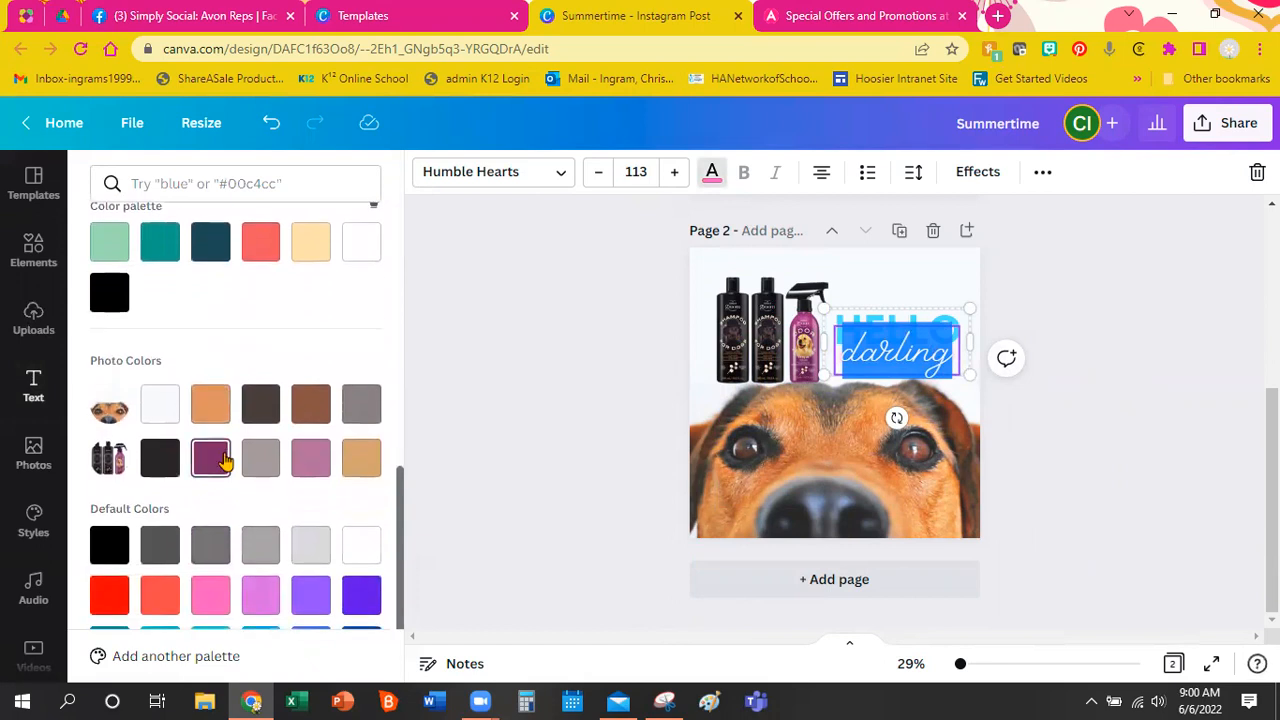
{"action": "left_click", "coordinate": [224, 460]}
{"action": "key", "text": "Escape"}
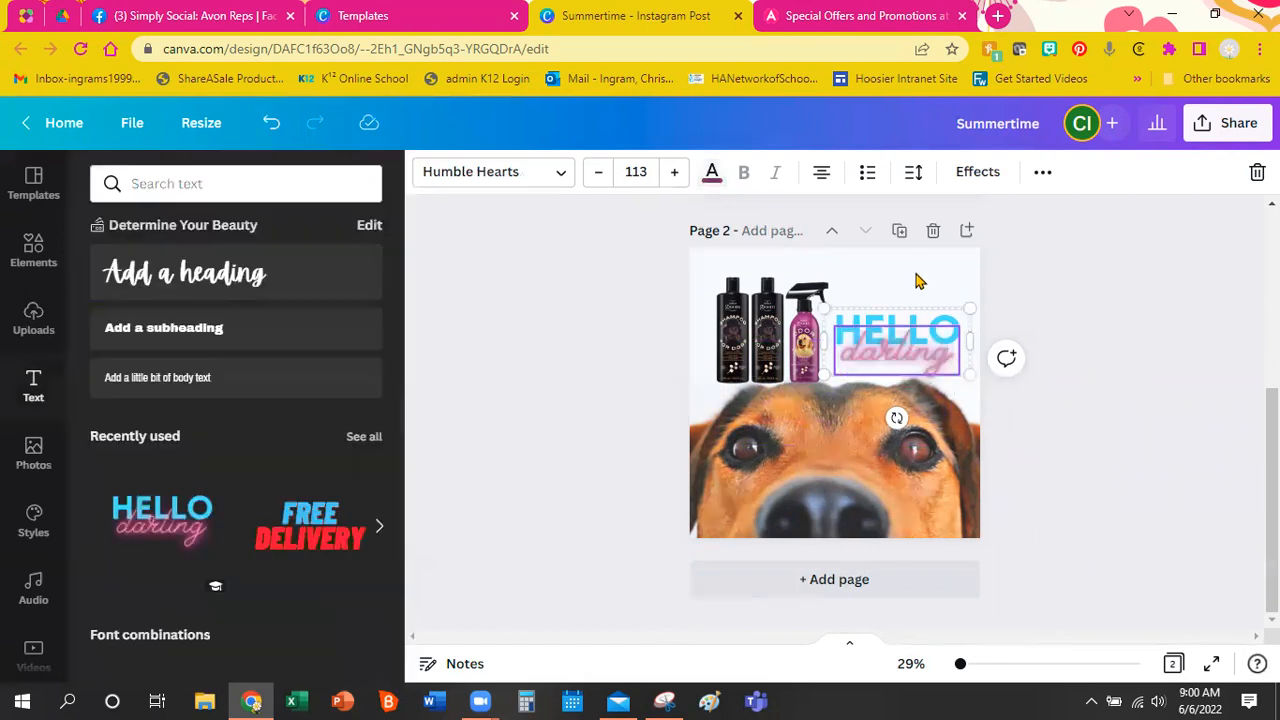
Ungroup the "HELLO darling" text and move "HELLO" up slightly, away from the script word.
{"action": "left_click", "coordinate": [907, 325]}
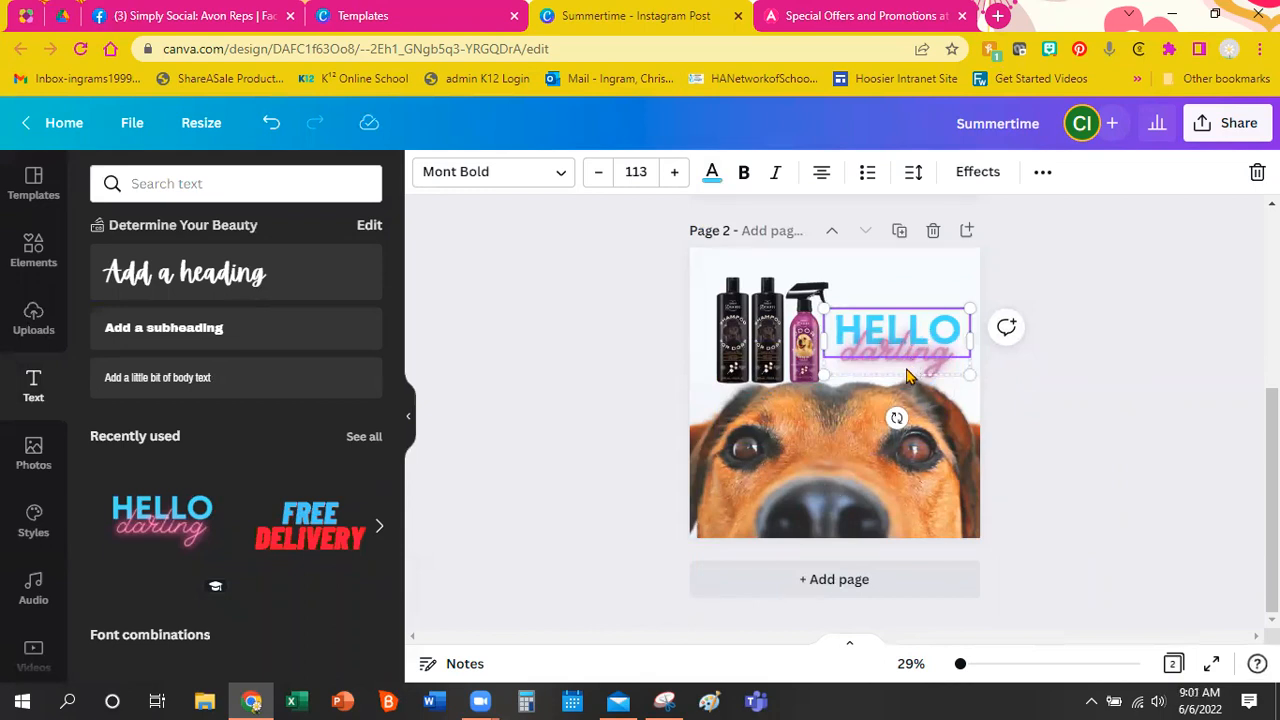
{"action": "left_click", "coordinate": [907, 375]}
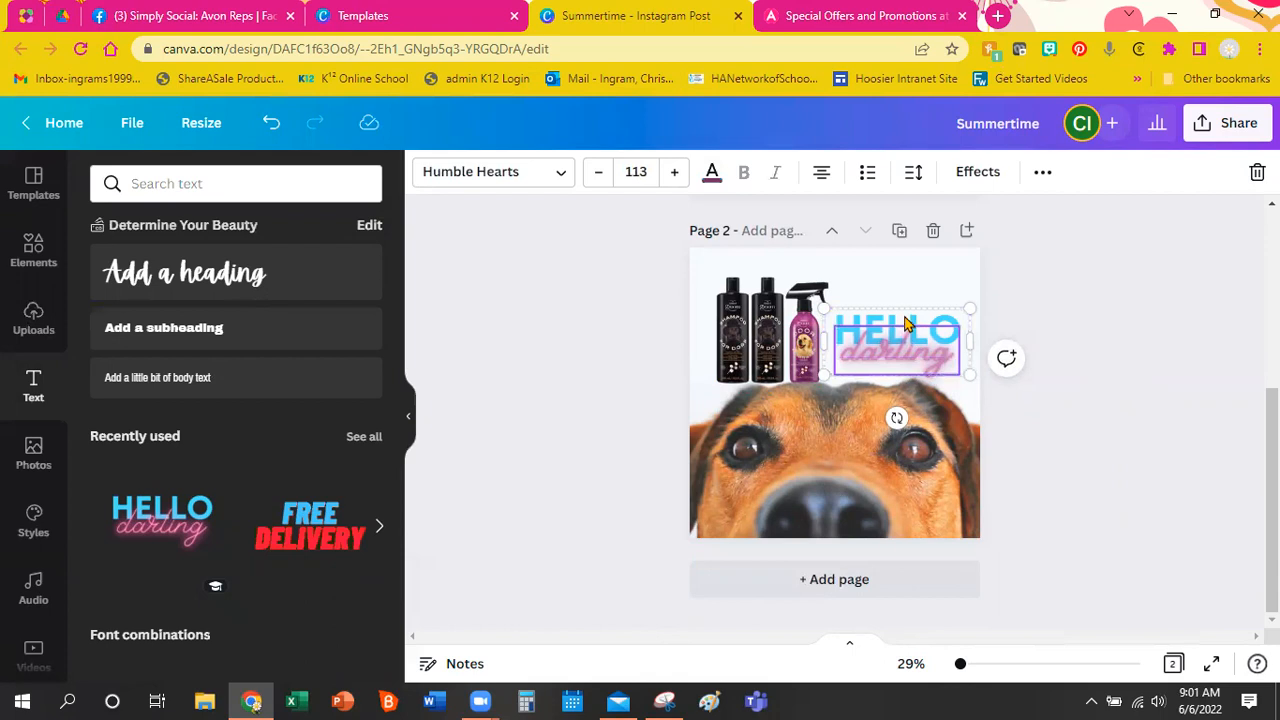
{"action": "mouse_move", "coordinate": [907, 347]}
{"action": "left_mouse_down"}
{"action": "mouse_move", "coordinate": [905, 316]}
{"action": "mouse_move", "coordinate": [906, 340]}
{"action": "left_mouse_up"}
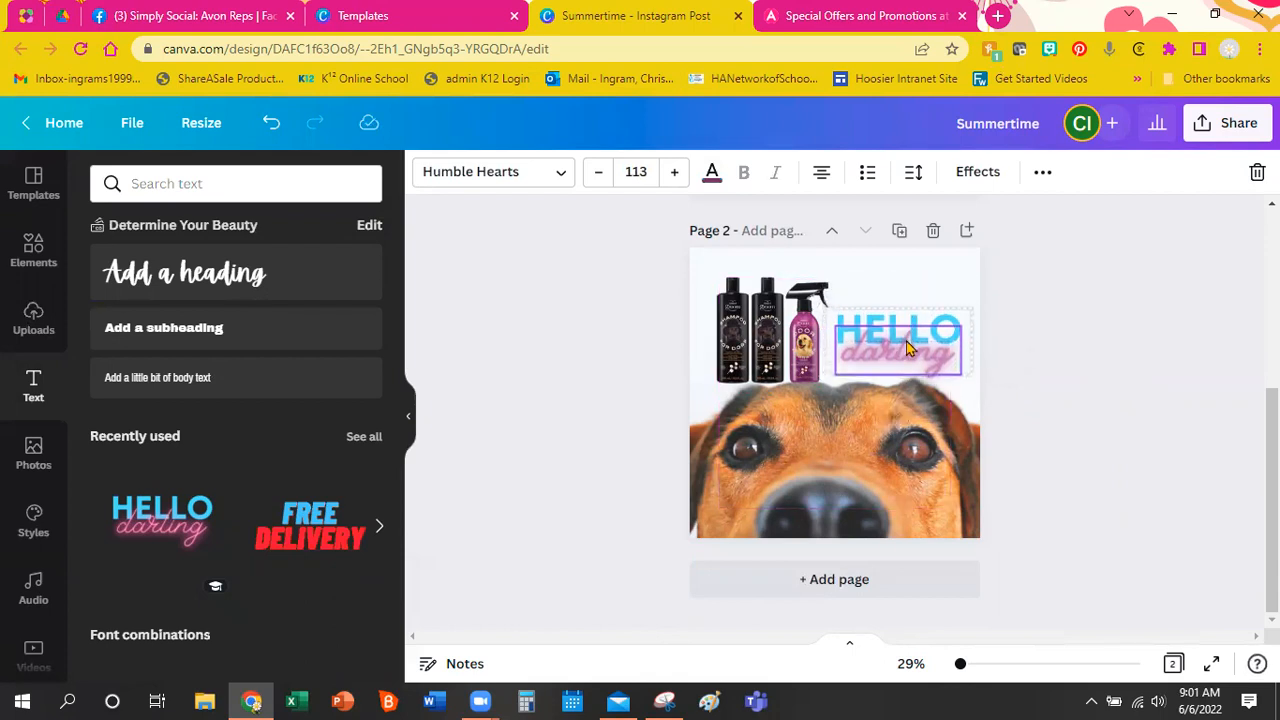
{"action": "left_click", "coordinate": [1042, 175]}
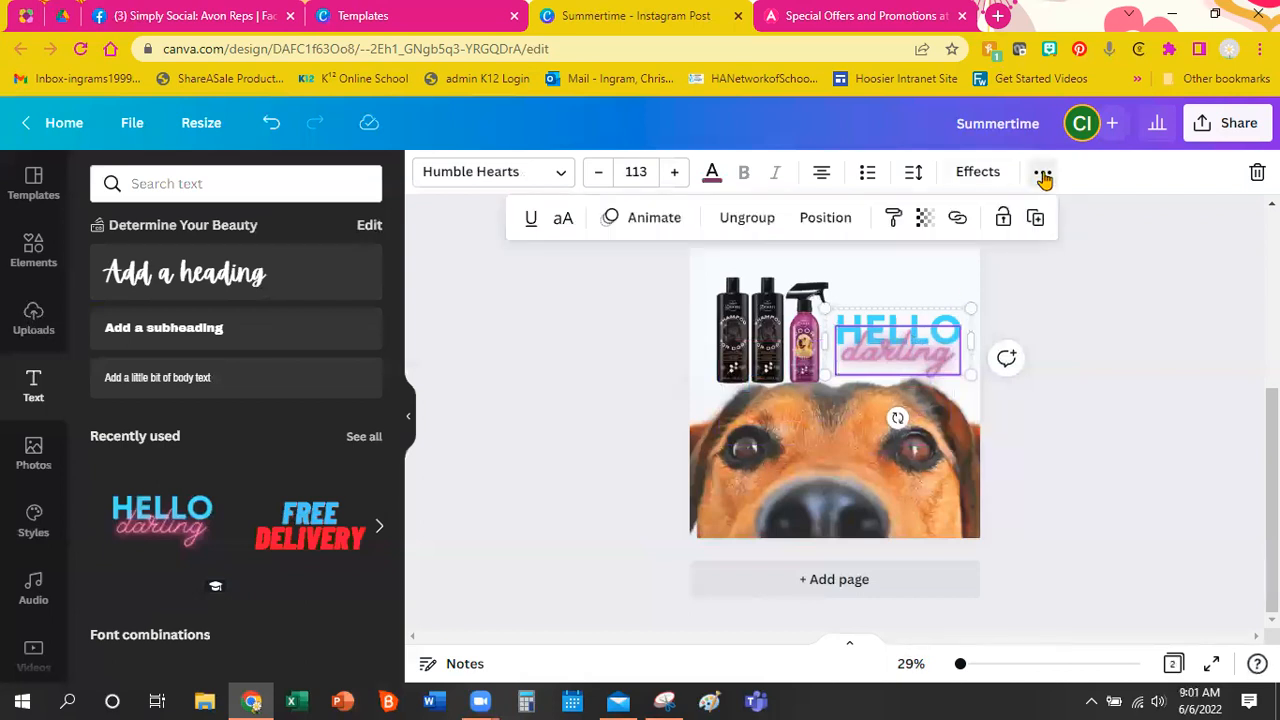
{"action": "left_click", "coordinate": [745, 225]}
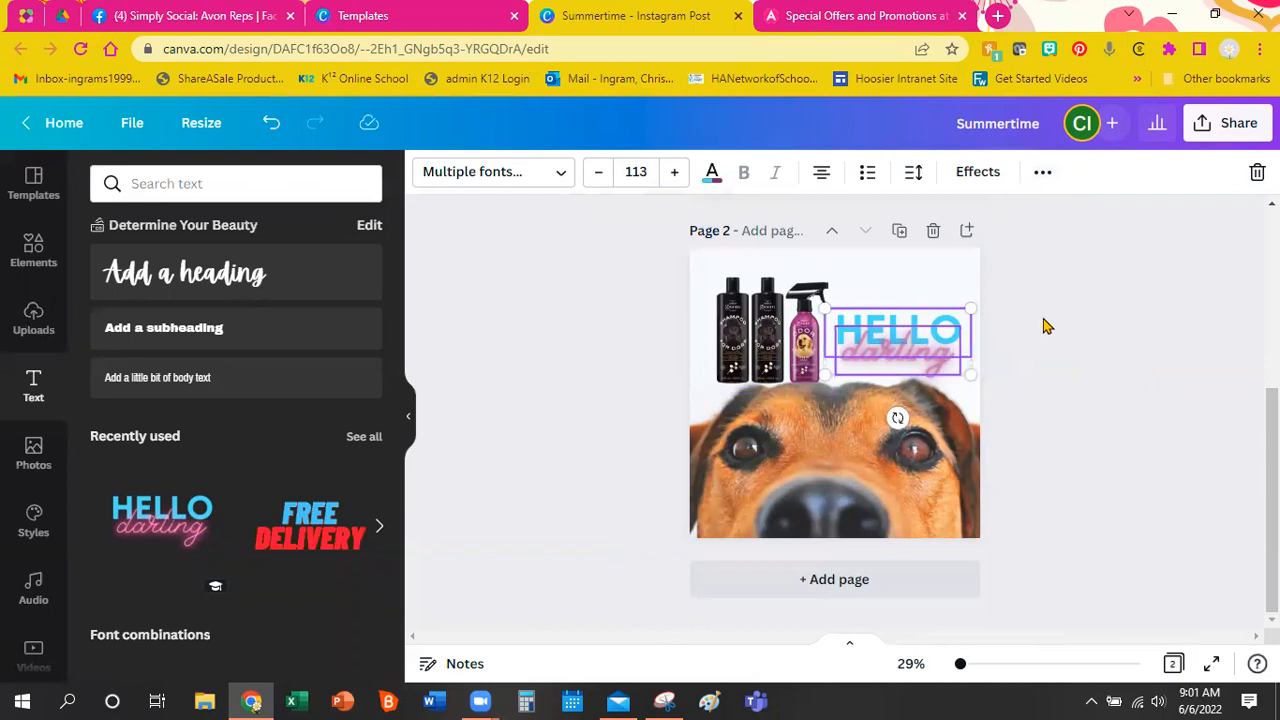
{"action": "left_click", "coordinate": [1062, 375]}
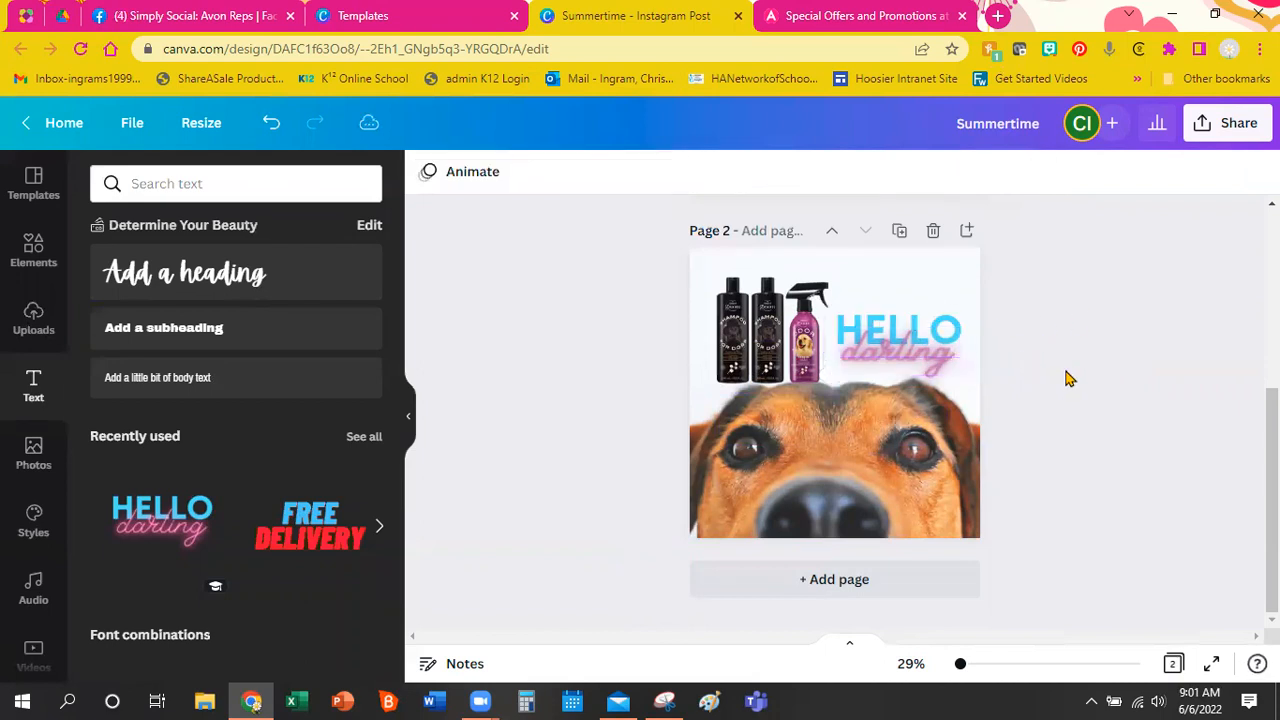
{"action": "left_click_drag", "start_coordinate": [898, 328], "coordinate": [894, 306]}
Replace the script word "darling" with "doggy".
{"action": "left_click", "coordinate": [903, 353]}
{"action": "left_click", "coordinate": [903, 353]}
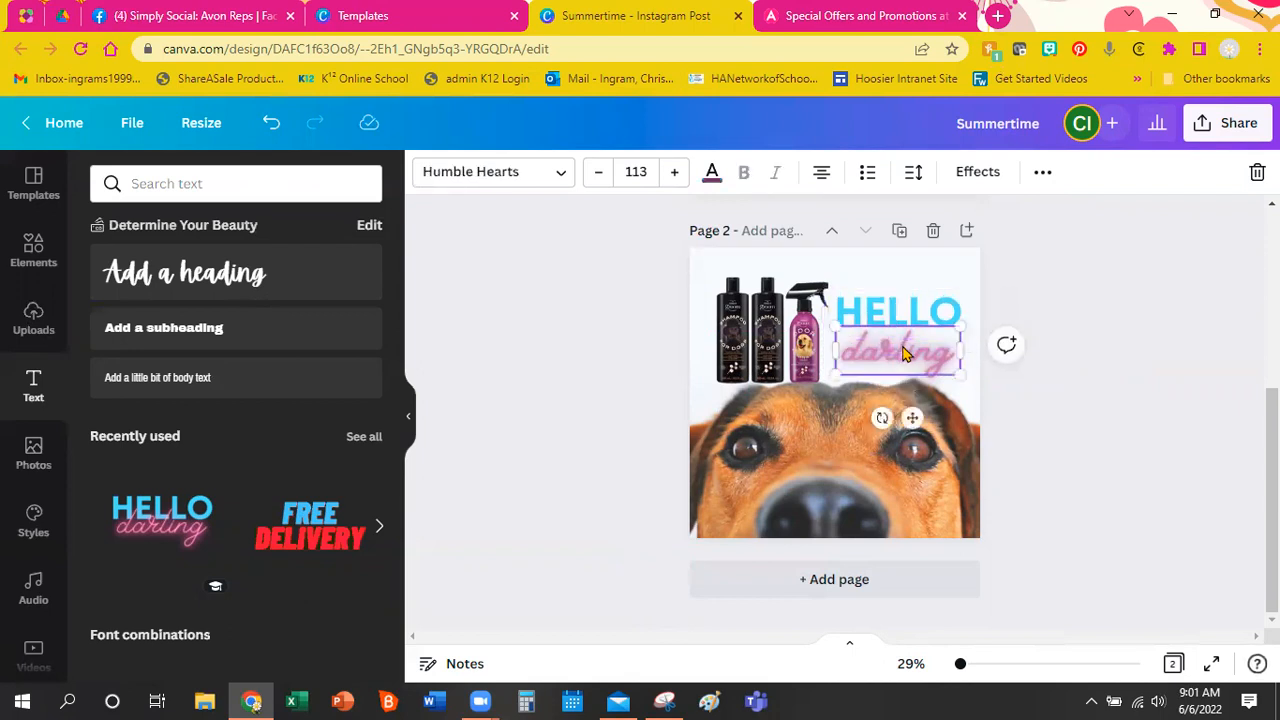
{"action": "double_click", "coordinate": [919, 357]}
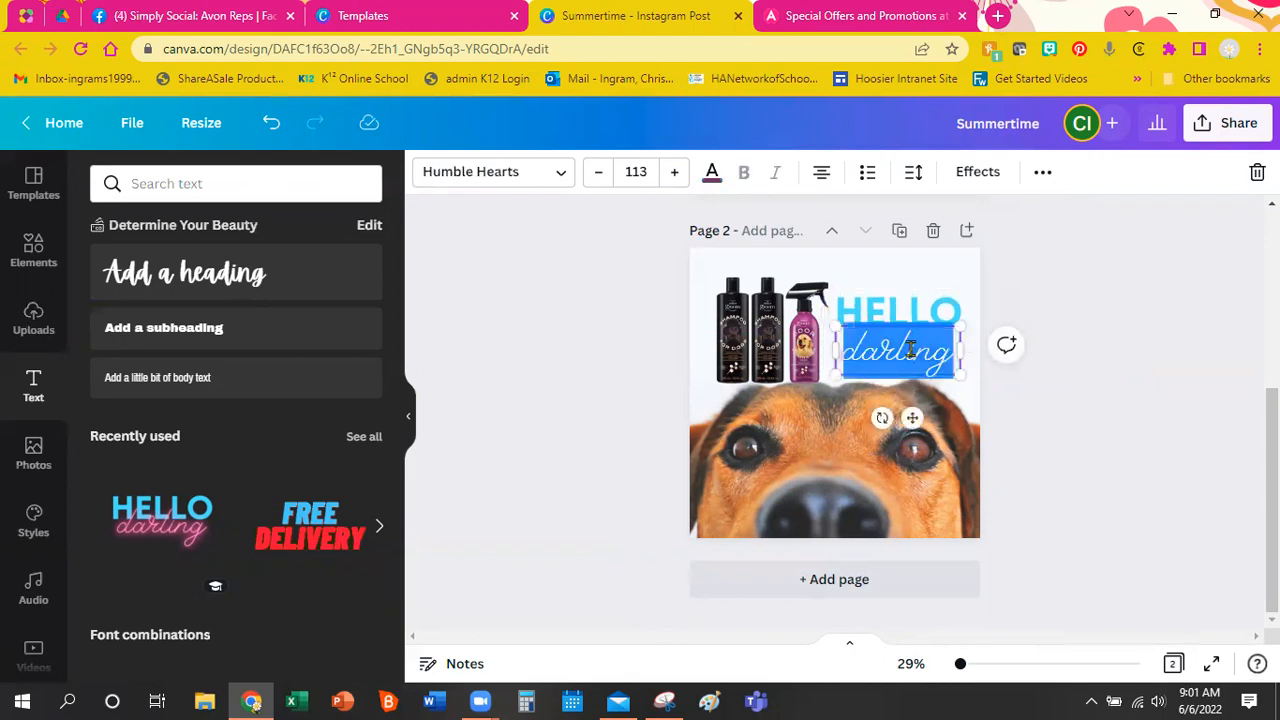
{"action": "type", "text": "doggy"}
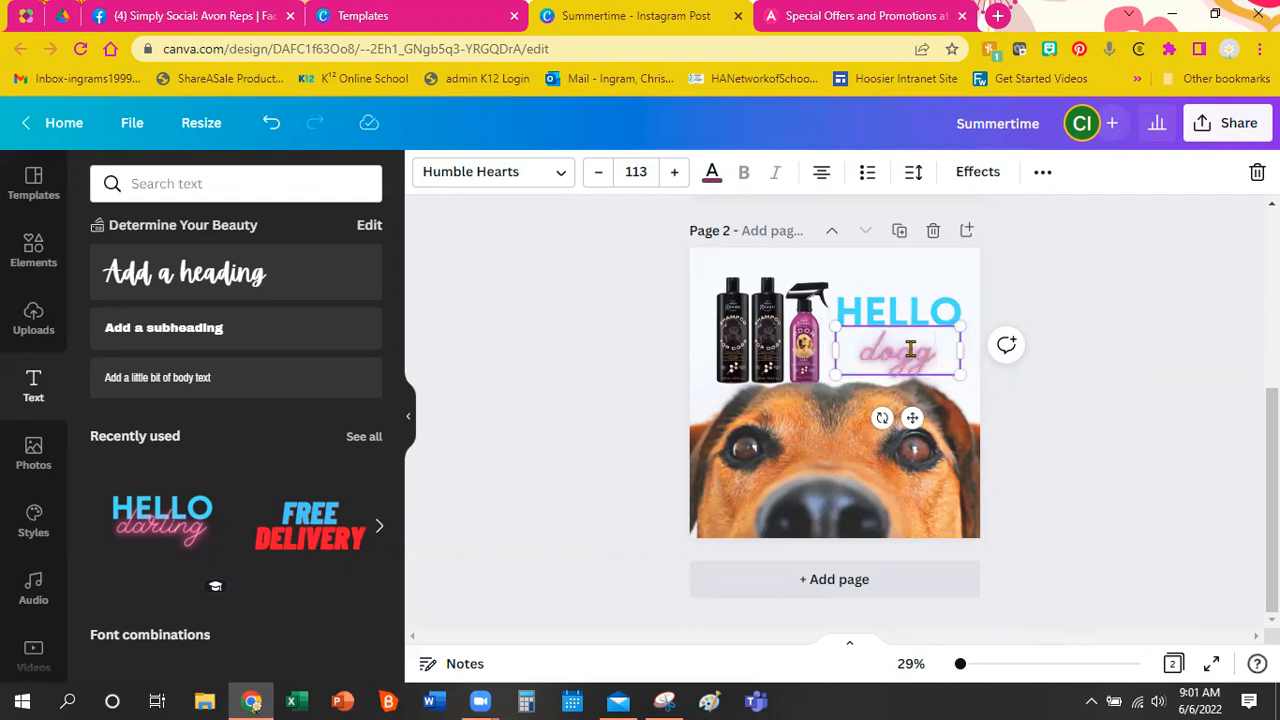
{"action": "left_click", "coordinate": [1035, 312]}
Move "doggy" up slightly so it sits closer beneath "HELLO", overlapping its lower edge.
{"action": "left_click_drag", "start_coordinate": [887, 357], "coordinate": [886, 347]}
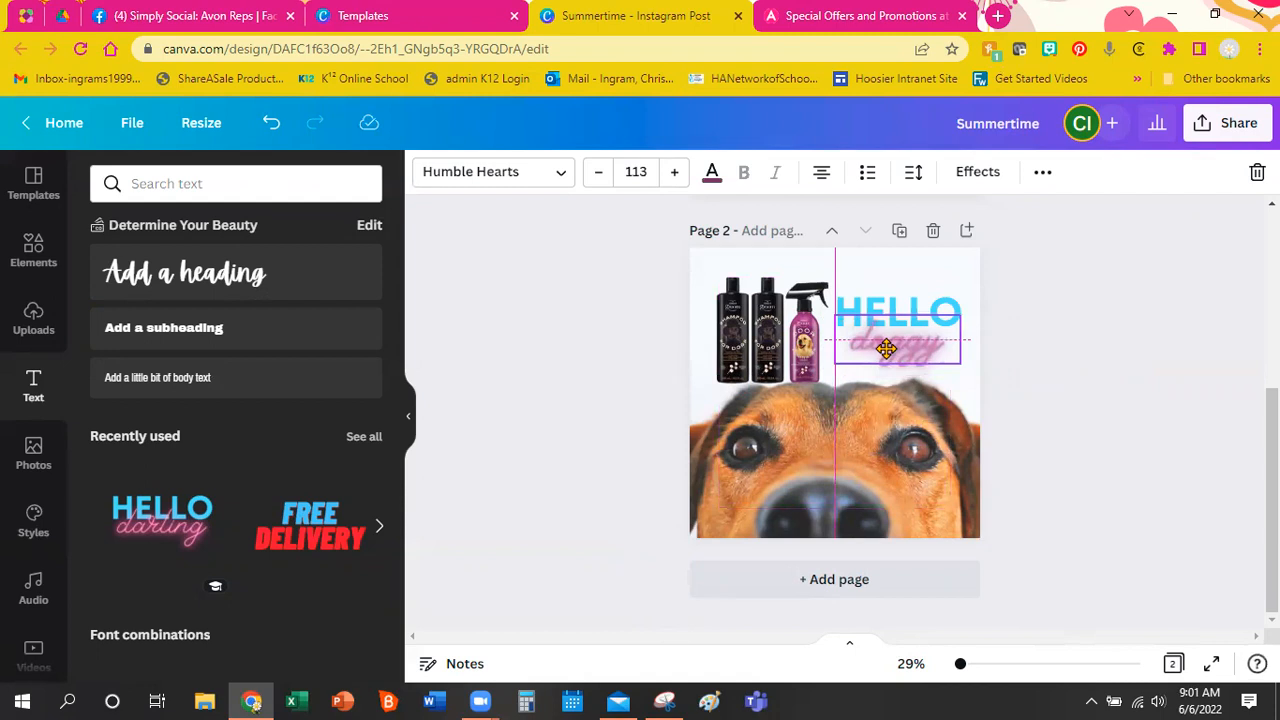
{"action": "left_click_drag", "start_coordinate": [886, 347], "coordinate": [886, 347]}
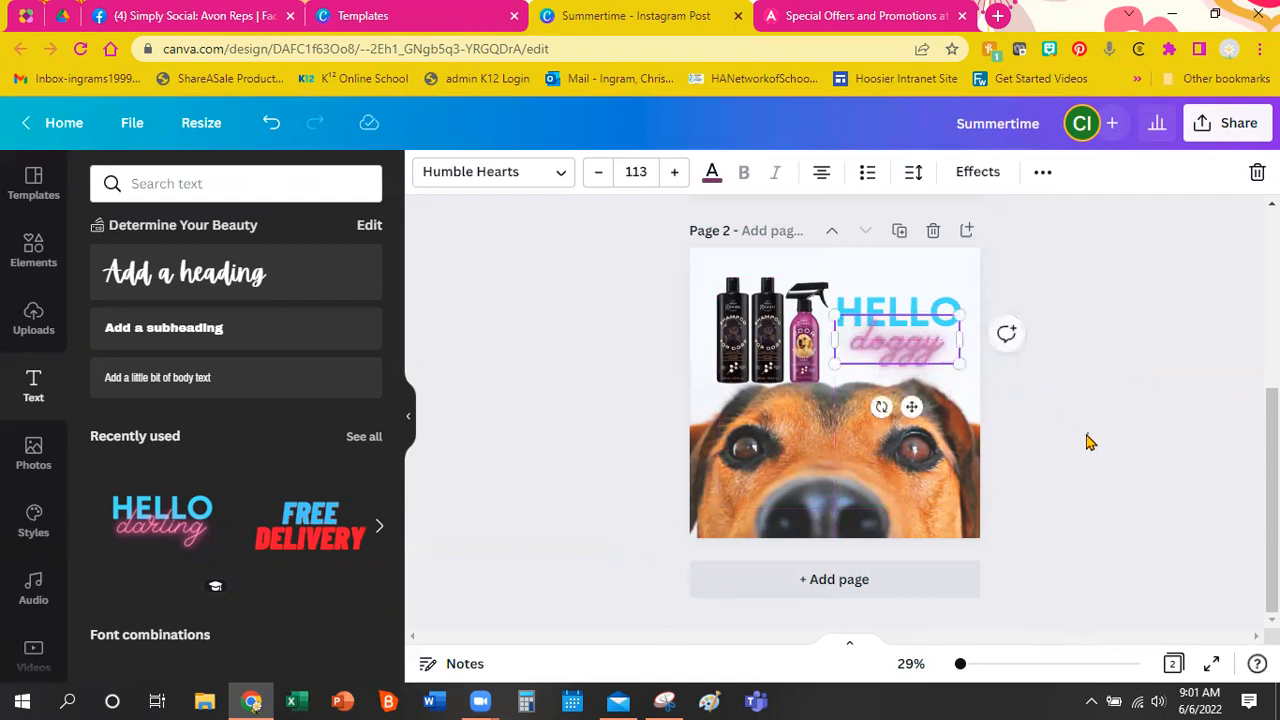
{"action": "left_click", "coordinate": [1120, 463]}
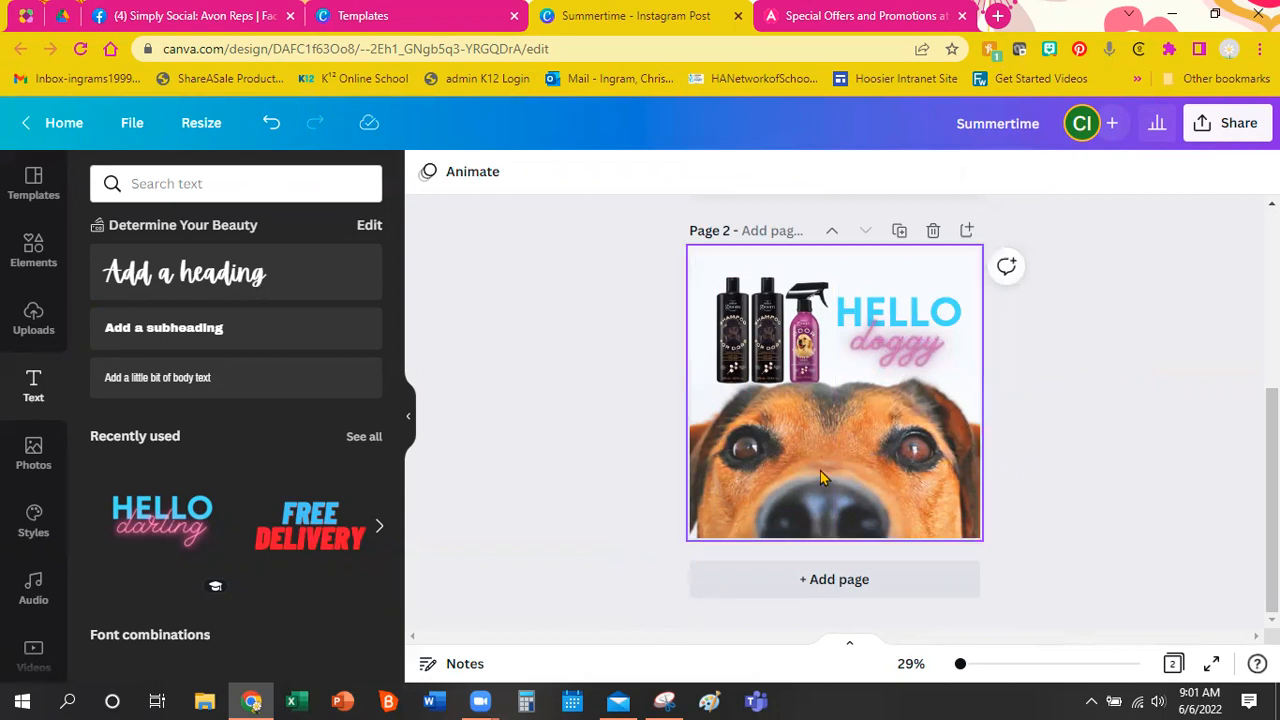
Add a third page and place the uploaded photo of the green CBD products on it.
{"action": "left_click", "coordinate": [851, 580]}
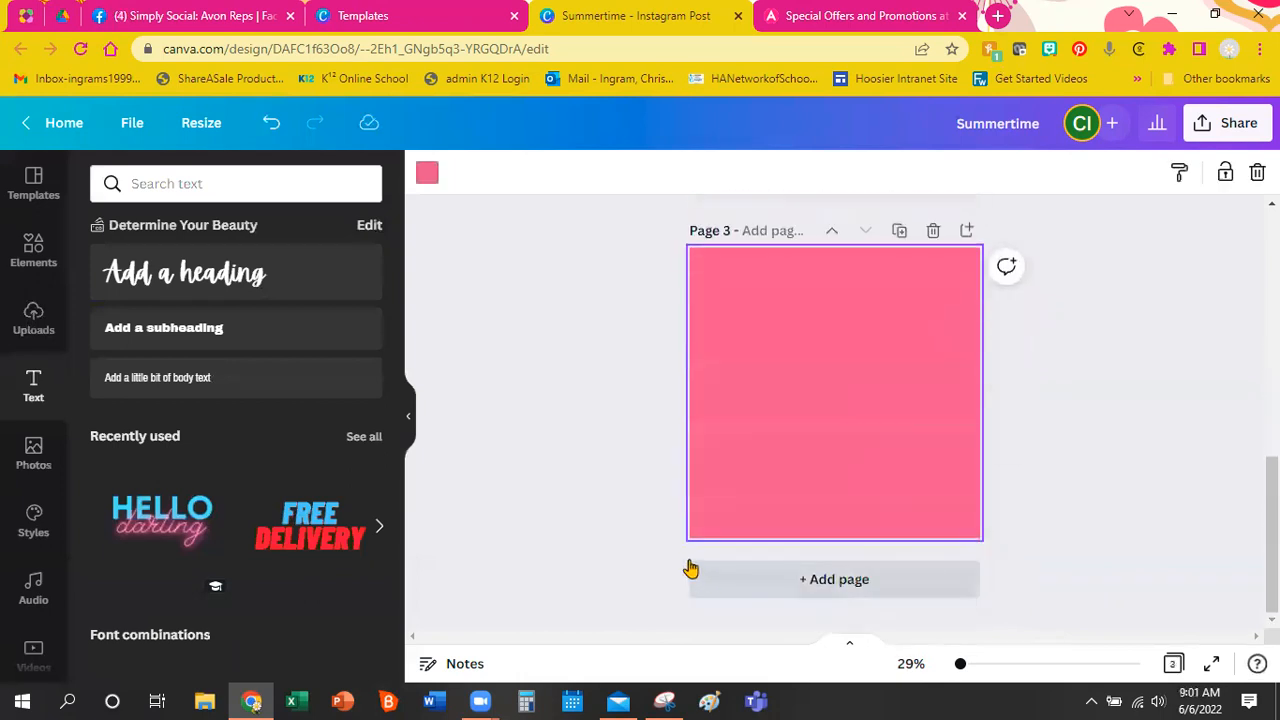
{"action": "left_click", "coordinate": [33, 318]}
{"action": "scroll", "coordinate": [285, 470], "scroll_direction": "down", "scroll_amount": 3}
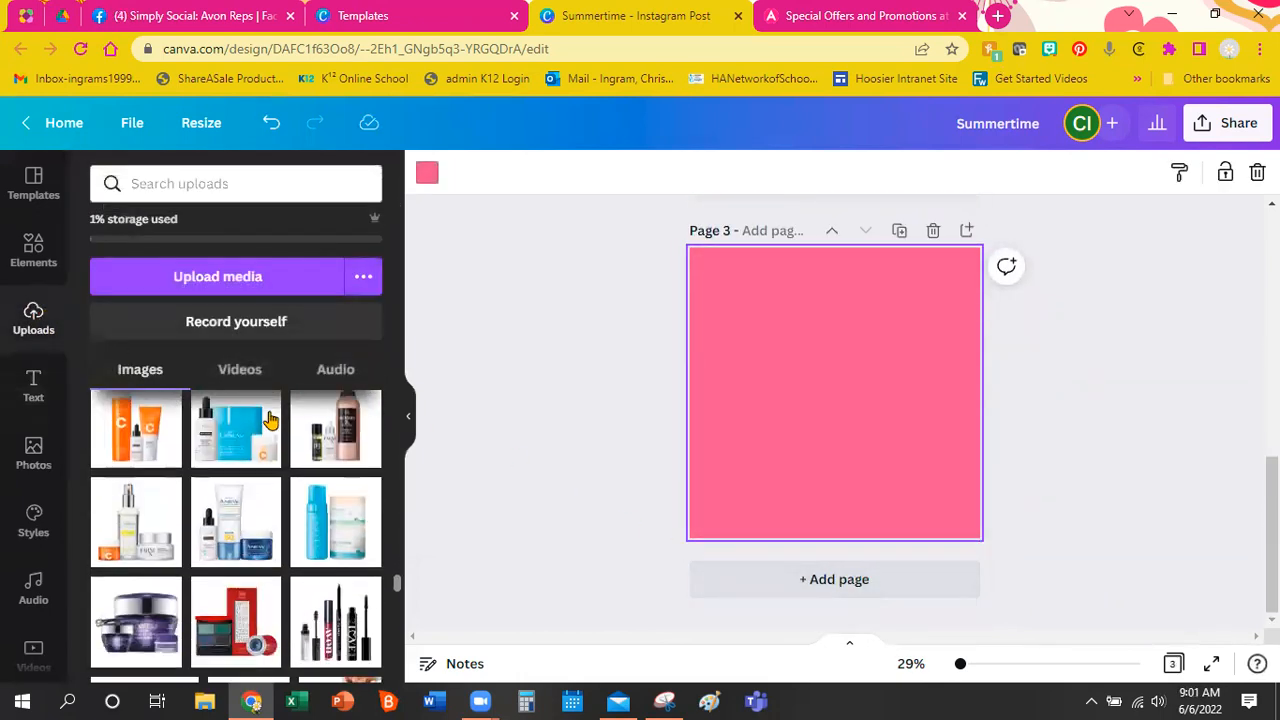
{"action": "scroll", "coordinate": [305, 515], "scroll_direction": "down", "scroll_amount": 3}
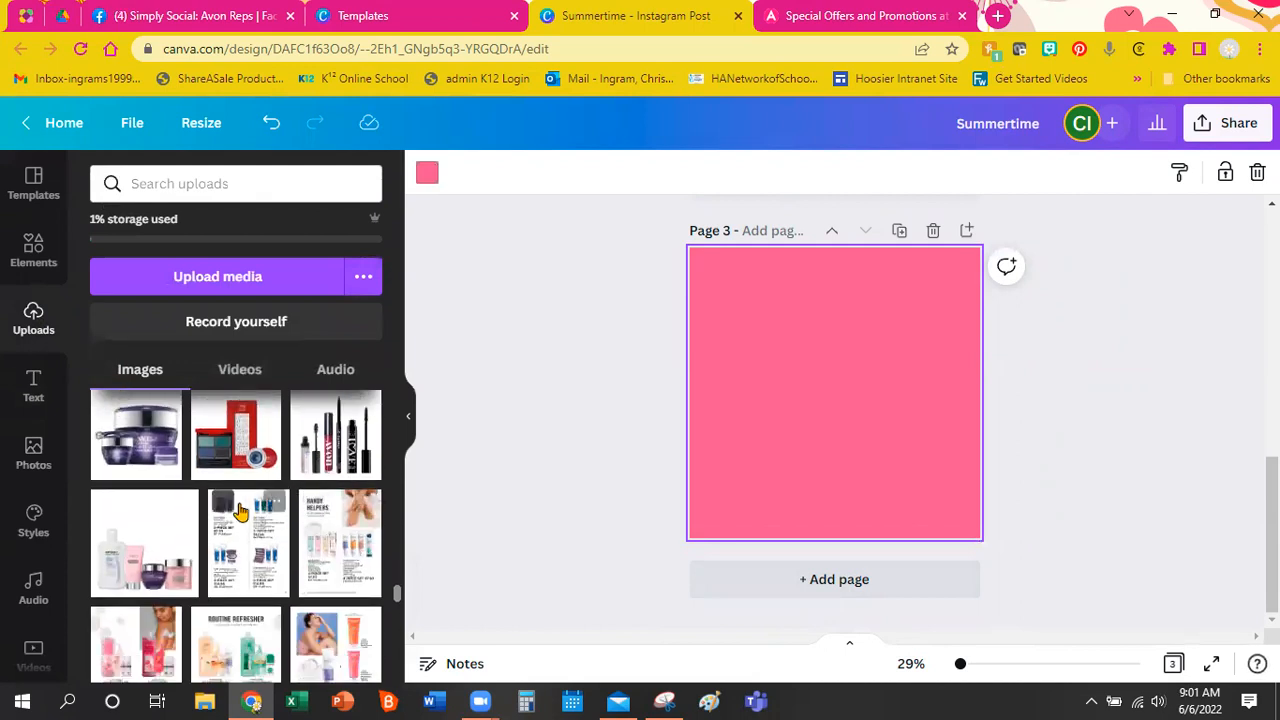
{"action": "scroll", "coordinate": [236, 510], "scroll_direction": "down", "scroll_amount": 3}
{"action": "scroll", "coordinate": [236, 510], "scroll_direction": "up", "scroll_amount": 3}
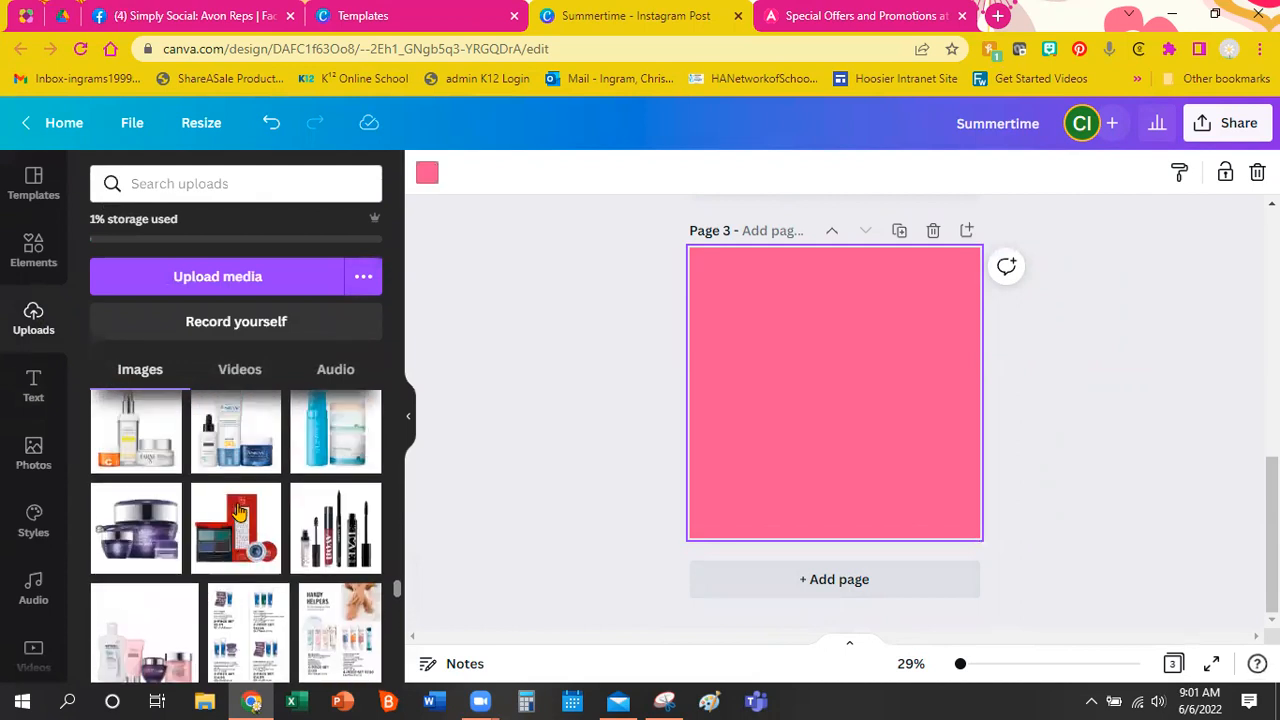
{"action": "scroll", "coordinate": [234, 500], "scroll_direction": "up", "scroll_amount": 2}
{"action": "scroll", "coordinate": [236, 502], "scroll_direction": "up", "scroll_amount": 1}
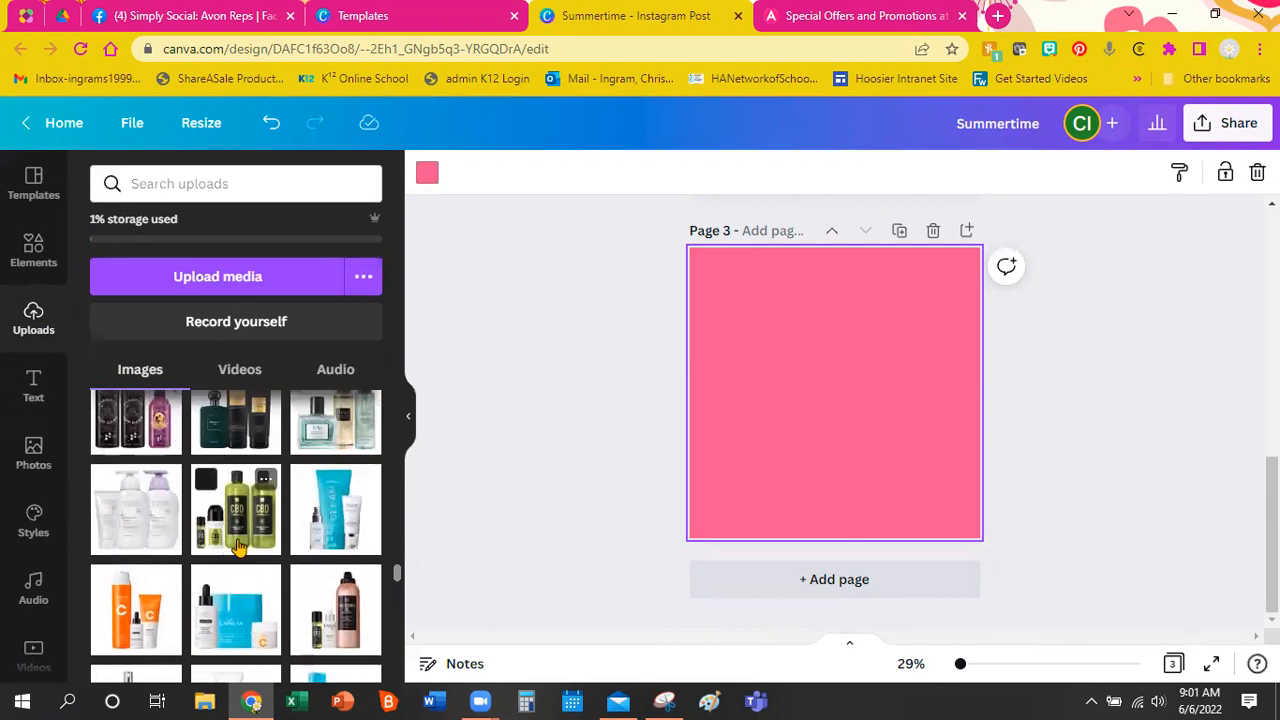
{"action": "scroll", "coordinate": [237, 545], "scroll_direction": "up", "scroll_amount": 2}
{"action": "left_click", "coordinate": [245, 600]}
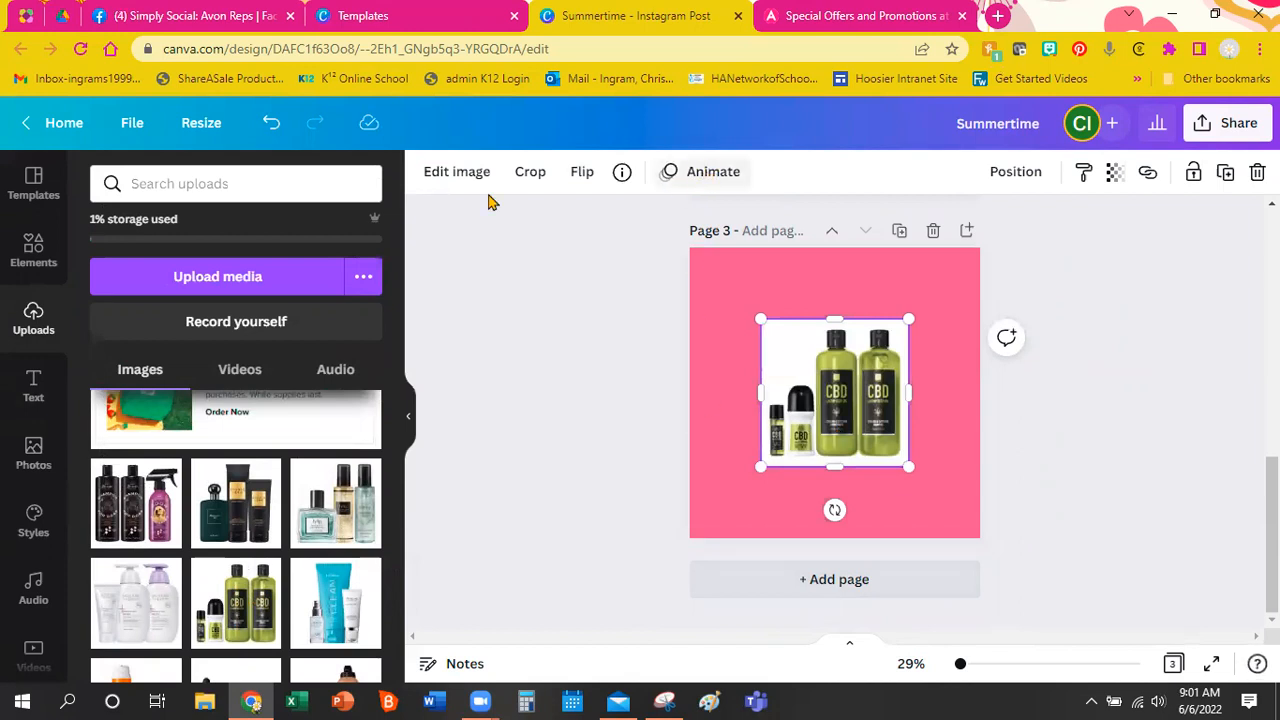
Search the elements for "cbd" and look through the photo results for a suitable background image.
{"action": "left_click", "coordinate": [36, 258]}
{"action": "left_click", "coordinate": [285, 183]}
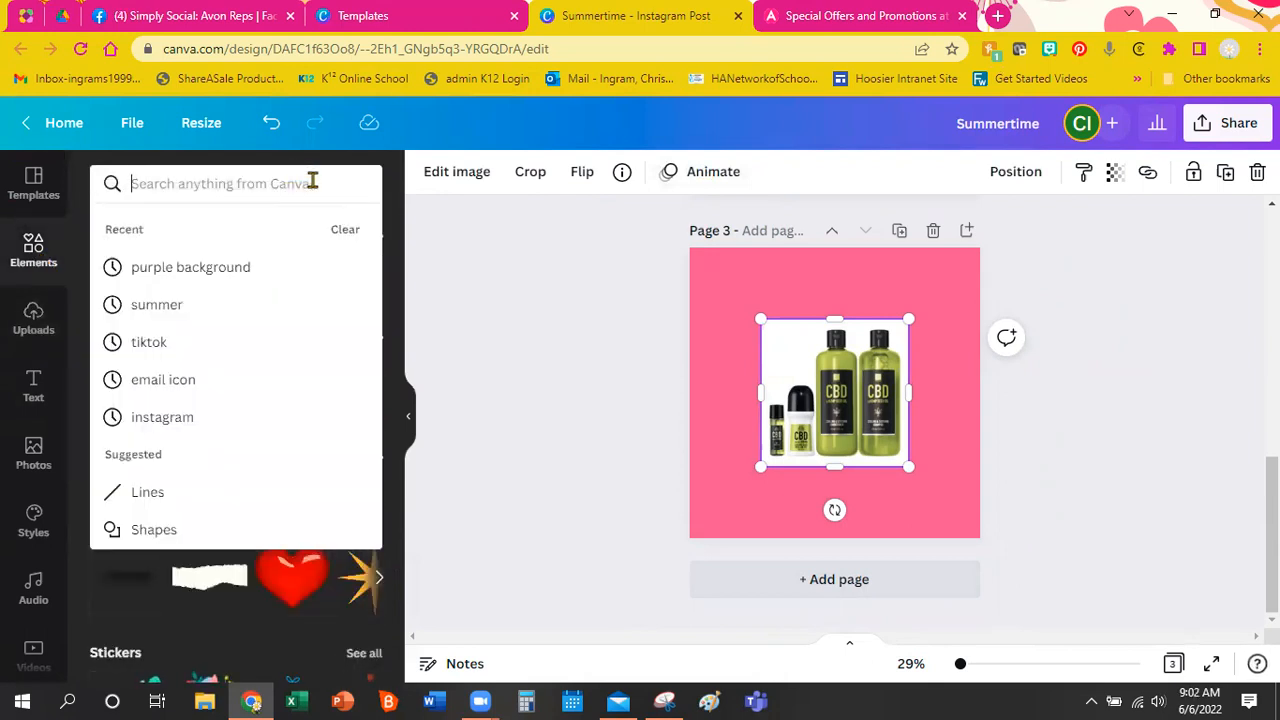
{"action": "type", "text": "cbd"}
{"action": "key", "text": "Return"}
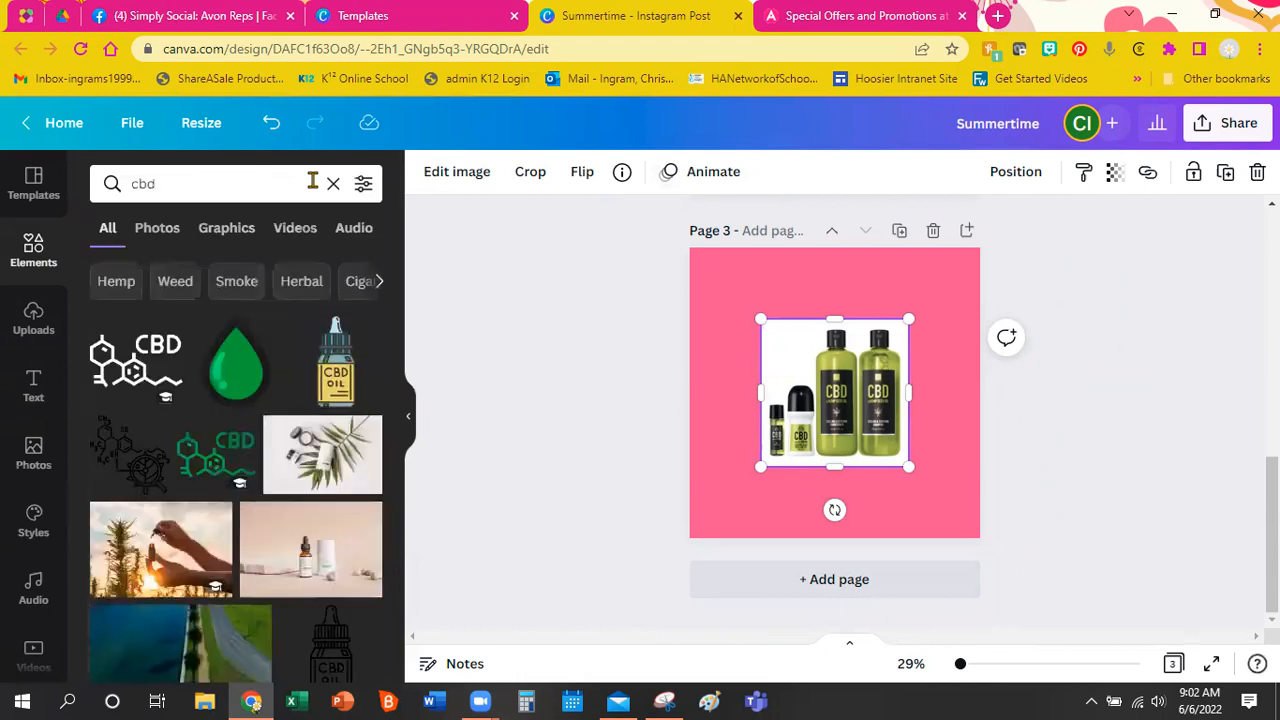
{"action": "scroll", "coordinate": [300, 478], "scroll_direction": "down", "scroll_amount": 2}
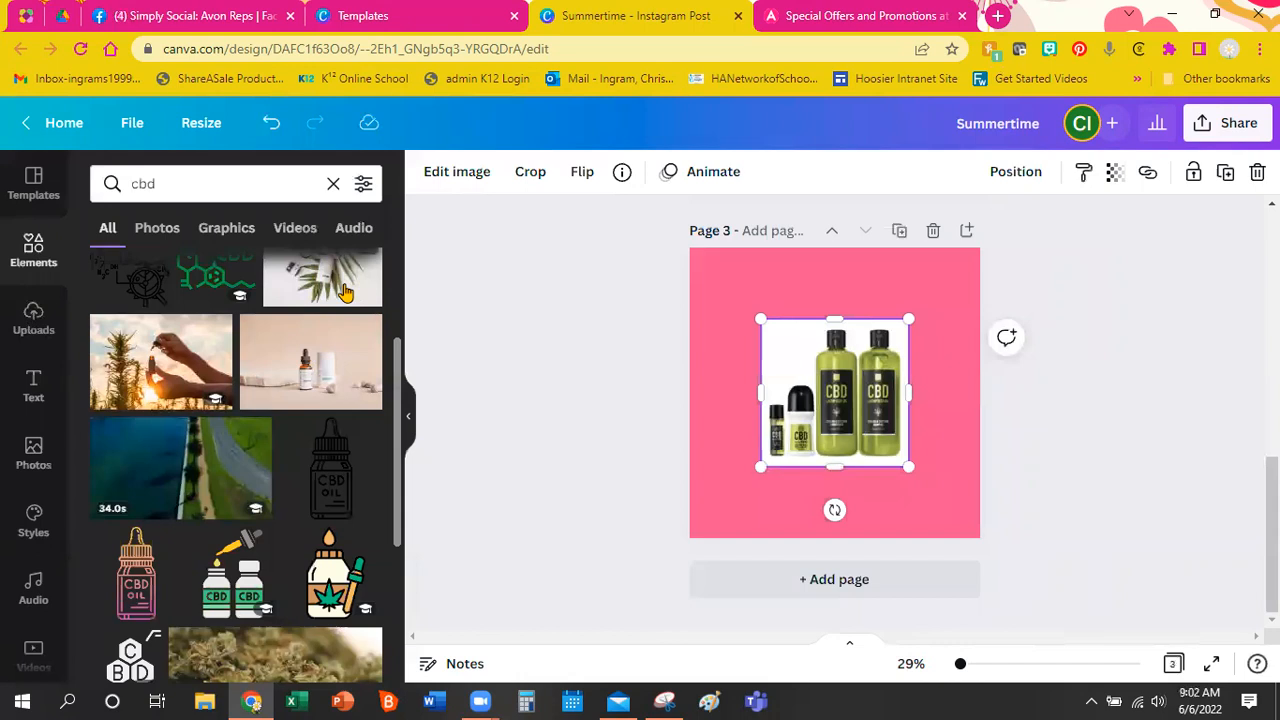
{"action": "scroll", "coordinate": [350, 292], "scroll_direction": "up", "scroll_amount": 1}
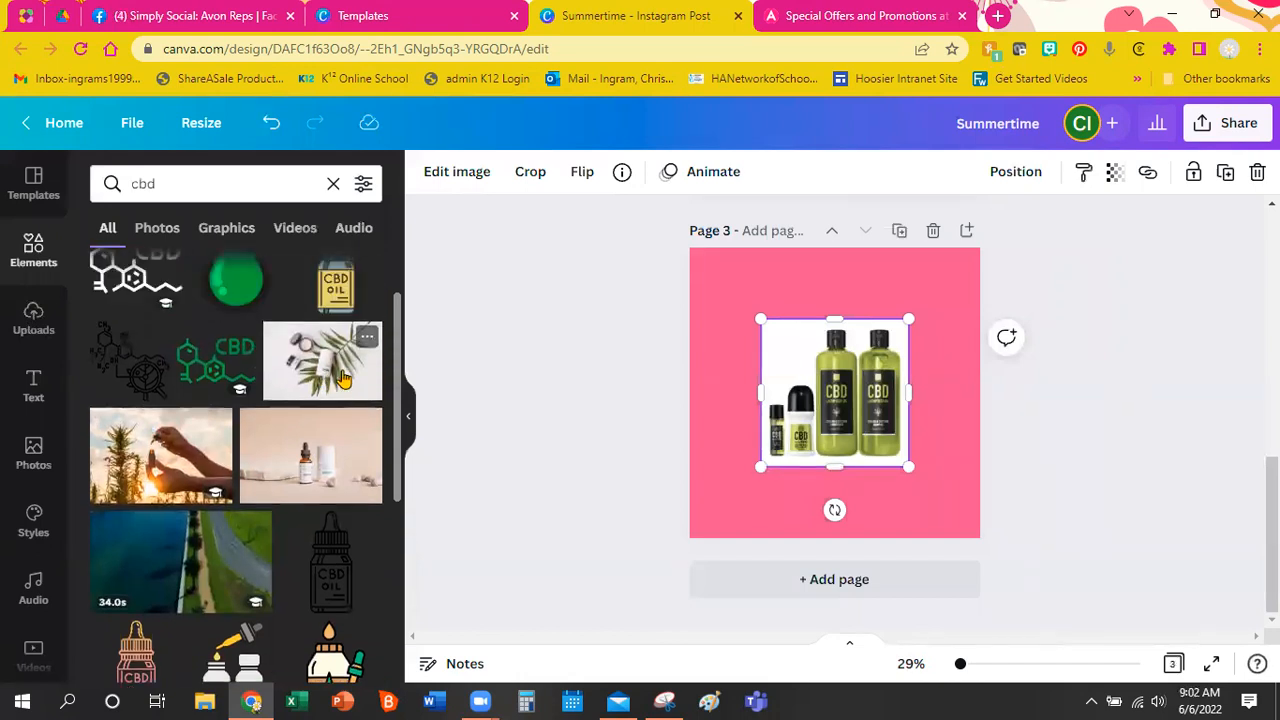
{"action": "scroll", "coordinate": [343, 378], "scroll_direction": "down", "scroll_amount": 10}
{"action": "scroll", "coordinate": [343, 378], "scroll_direction": "down", "scroll_amount": 5}
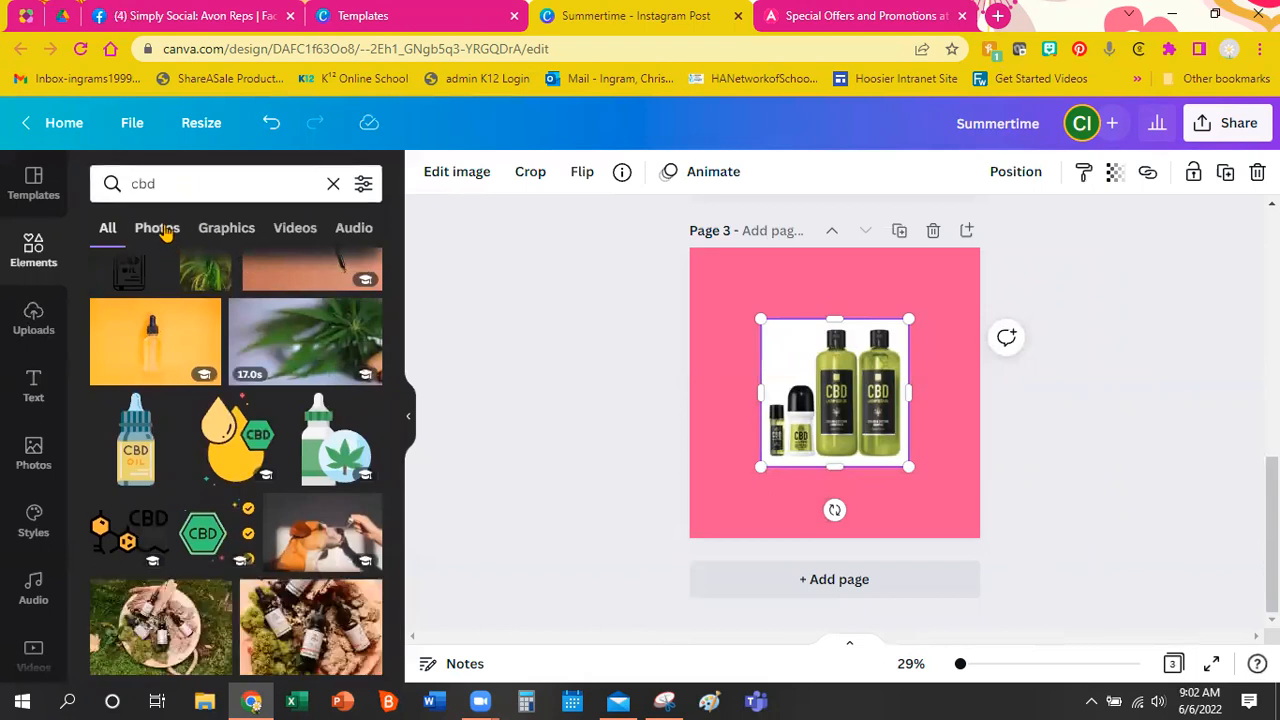
{"action": "left_click", "coordinate": [160, 228]}
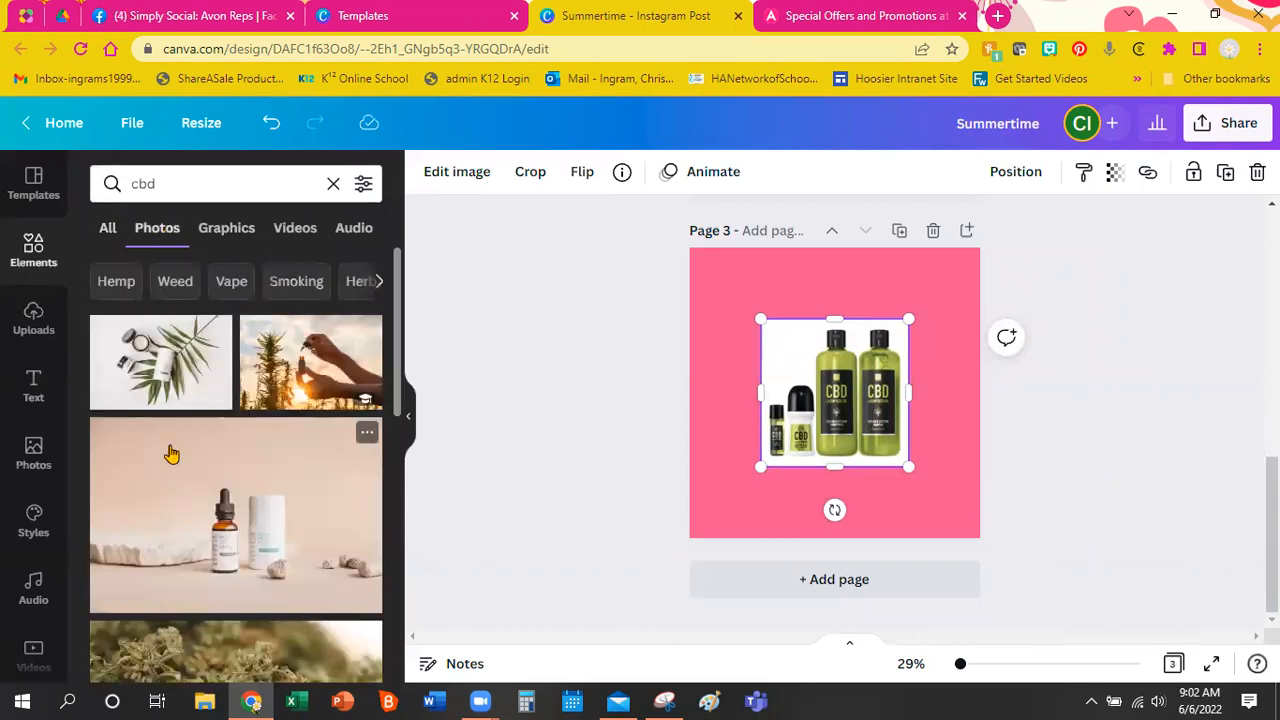
{"action": "scroll", "coordinate": [171, 454], "scroll_direction": "down", "scroll_amount": 5}
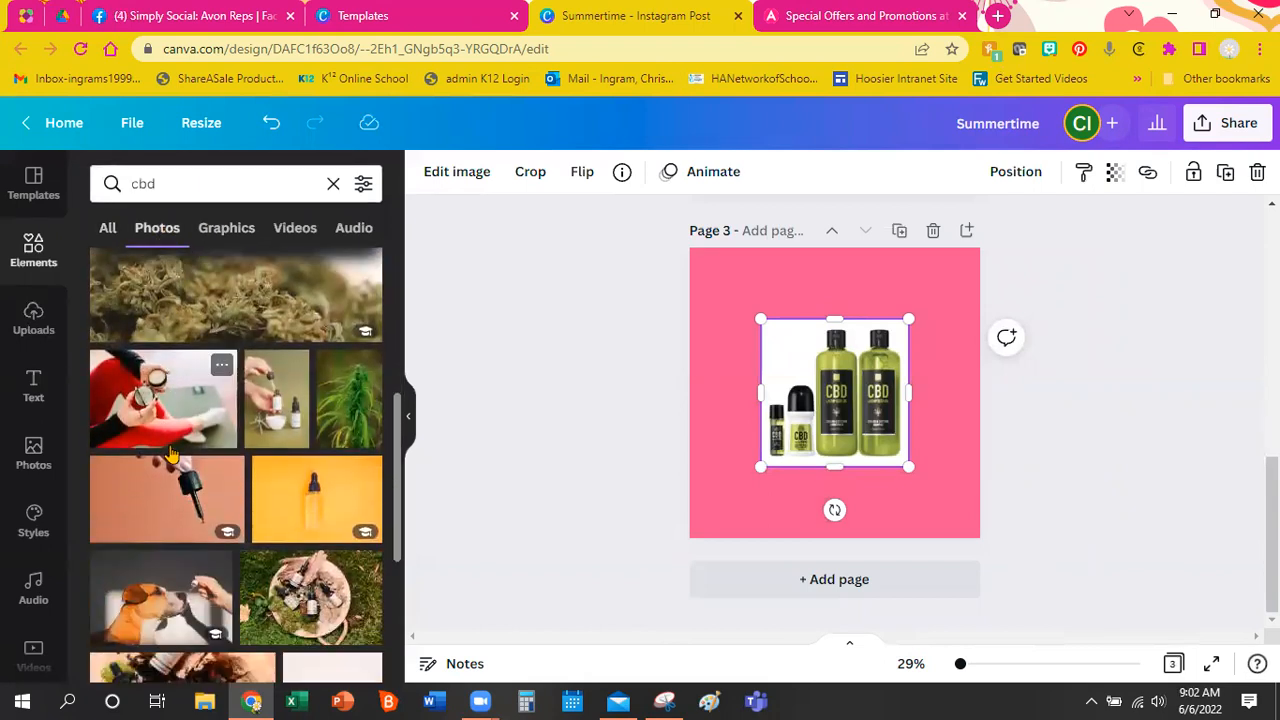
{"action": "scroll", "coordinate": [171, 454], "scroll_direction": "down", "scroll_amount": 2}
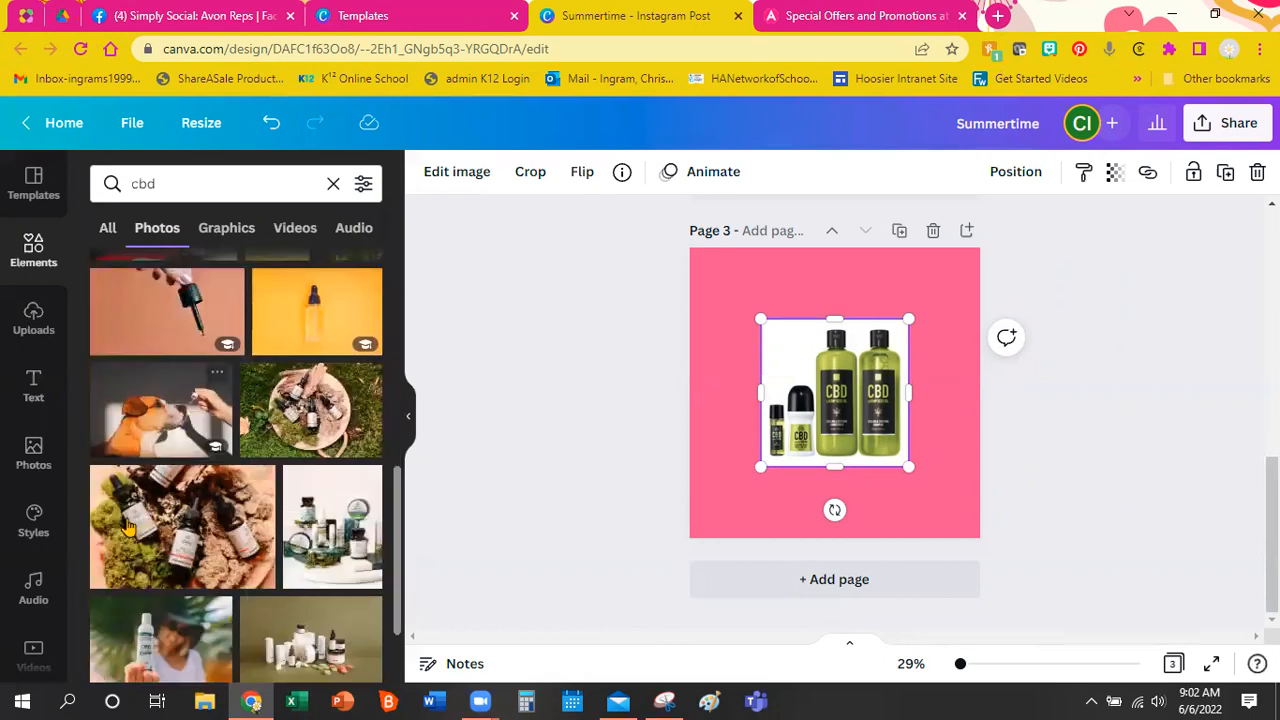
{"action": "scroll", "coordinate": [128, 528], "scroll_direction": "down", "scroll_amount": 4}
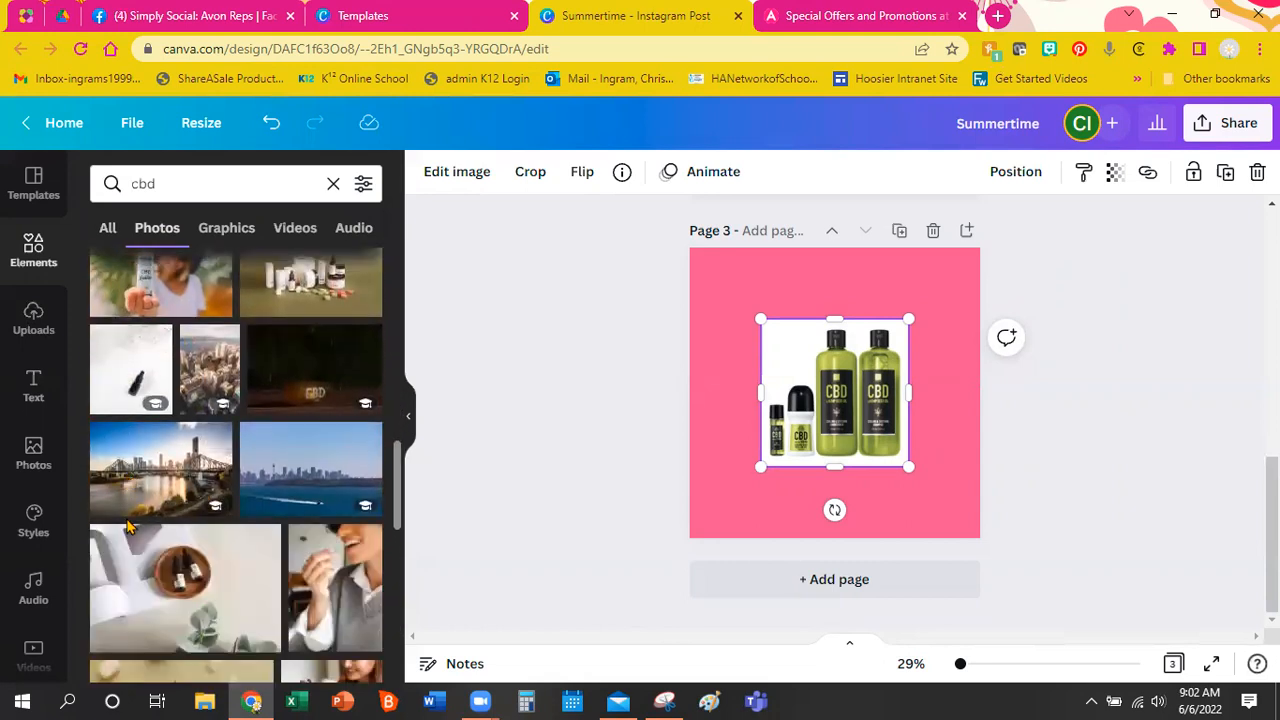
Try the dark photo lettered "CBD" enlarged to cover page 3, and delete it from the page.
{"action": "left_click", "coordinate": [336, 352]}
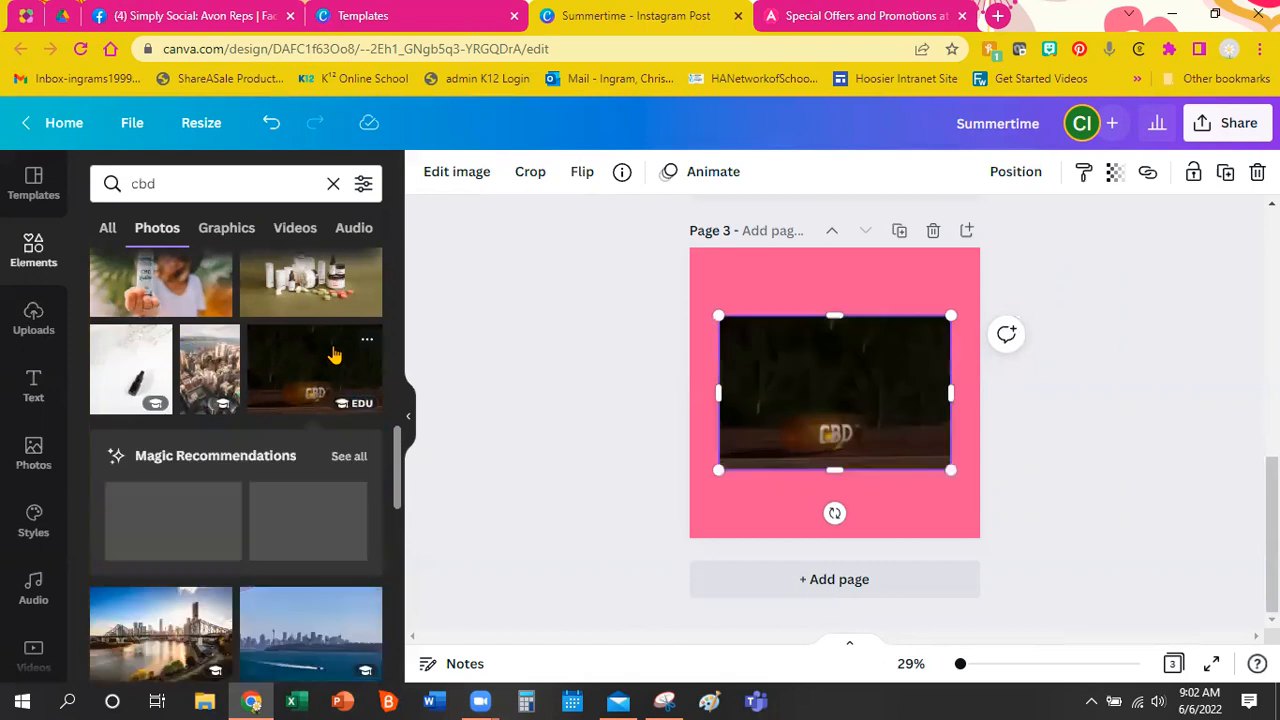
{"action": "right_click", "coordinate": [852, 390]}
{"action": "left_click", "coordinate": [810, 388]}
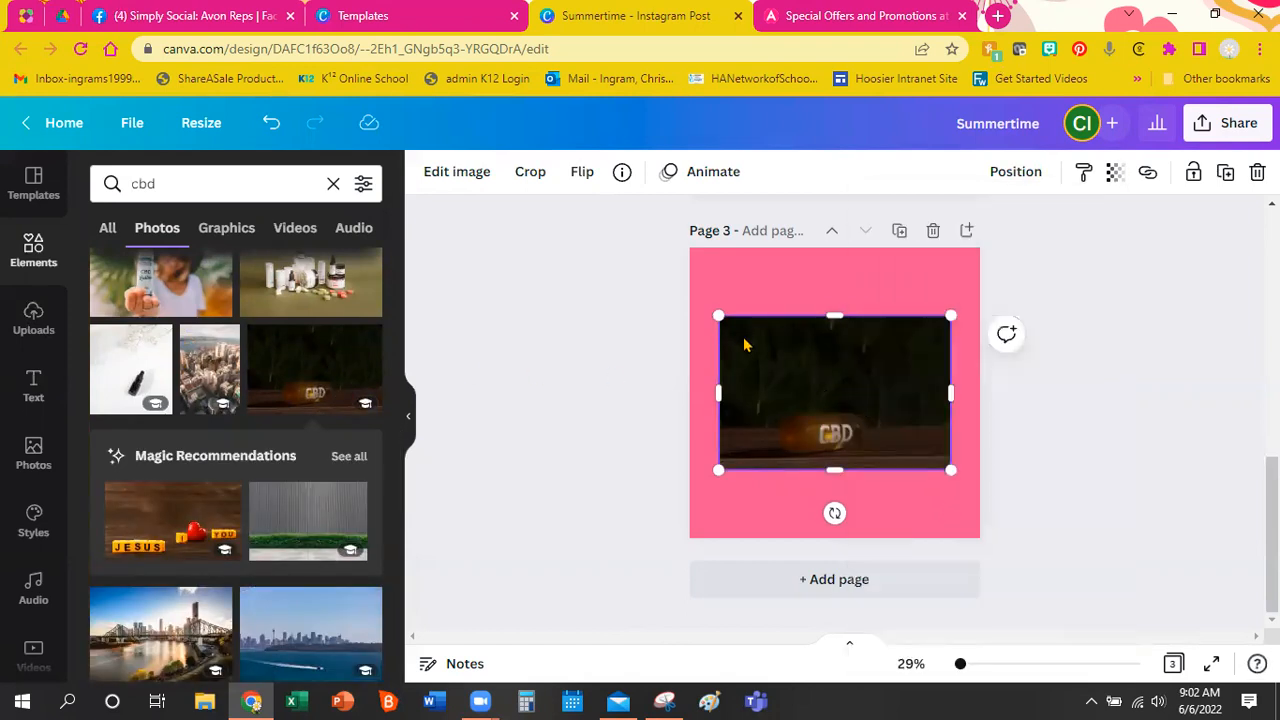
{"action": "left_click_drag", "start_coordinate": [717, 316], "coordinate": [607, 241]}
{"action": "left_click_drag", "start_coordinate": [946, 467], "coordinate": [1097, 571]}
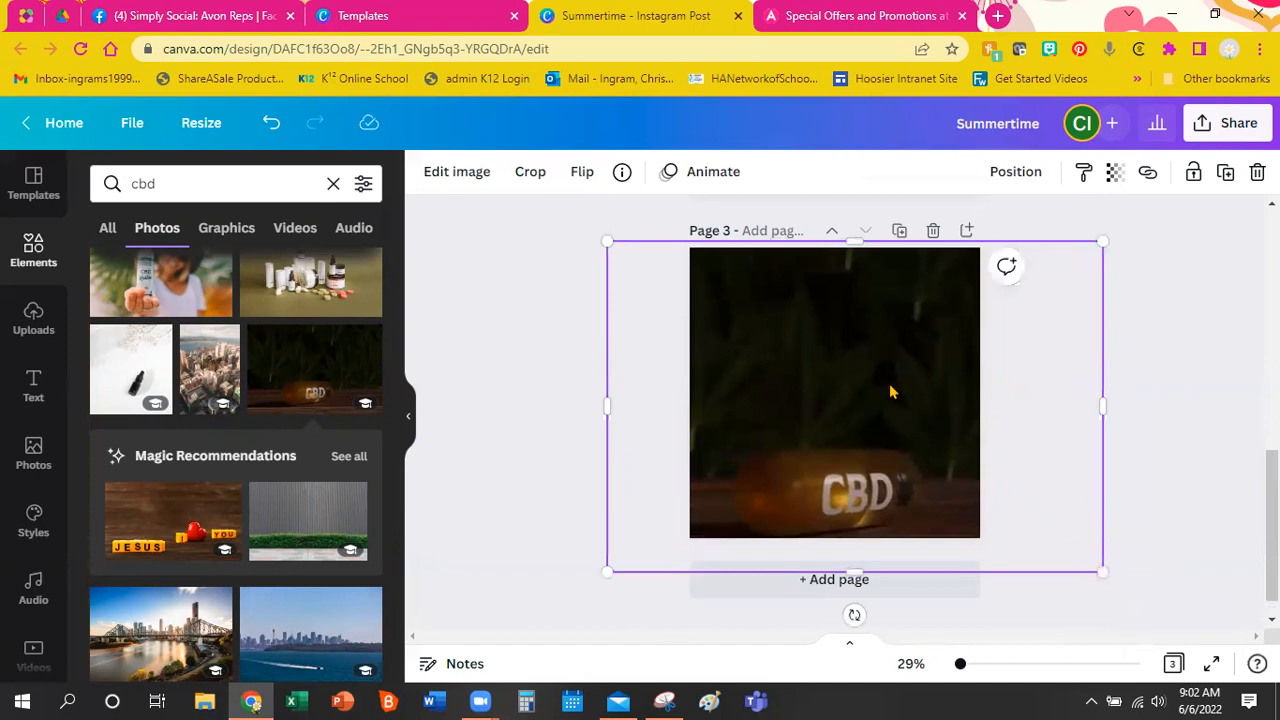
{"action": "left_click_drag", "start_coordinate": [892, 394], "coordinate": [890, 390]}
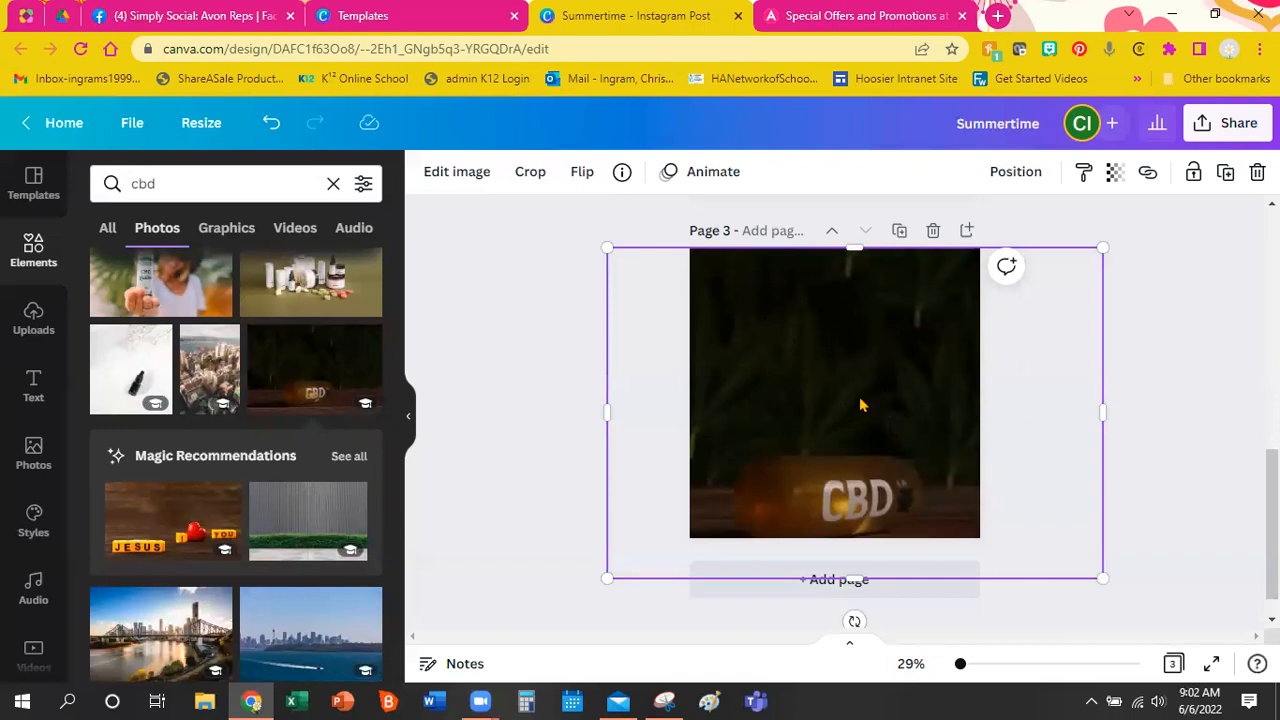
{"action": "key", "text": "Delete"}
Look further through the "cbd" photos, try the one with a bottle lying on green herbs, and undo its insertion.
{"action": "scroll", "coordinate": [274, 438], "scroll_direction": "down", "scroll_amount": 3}
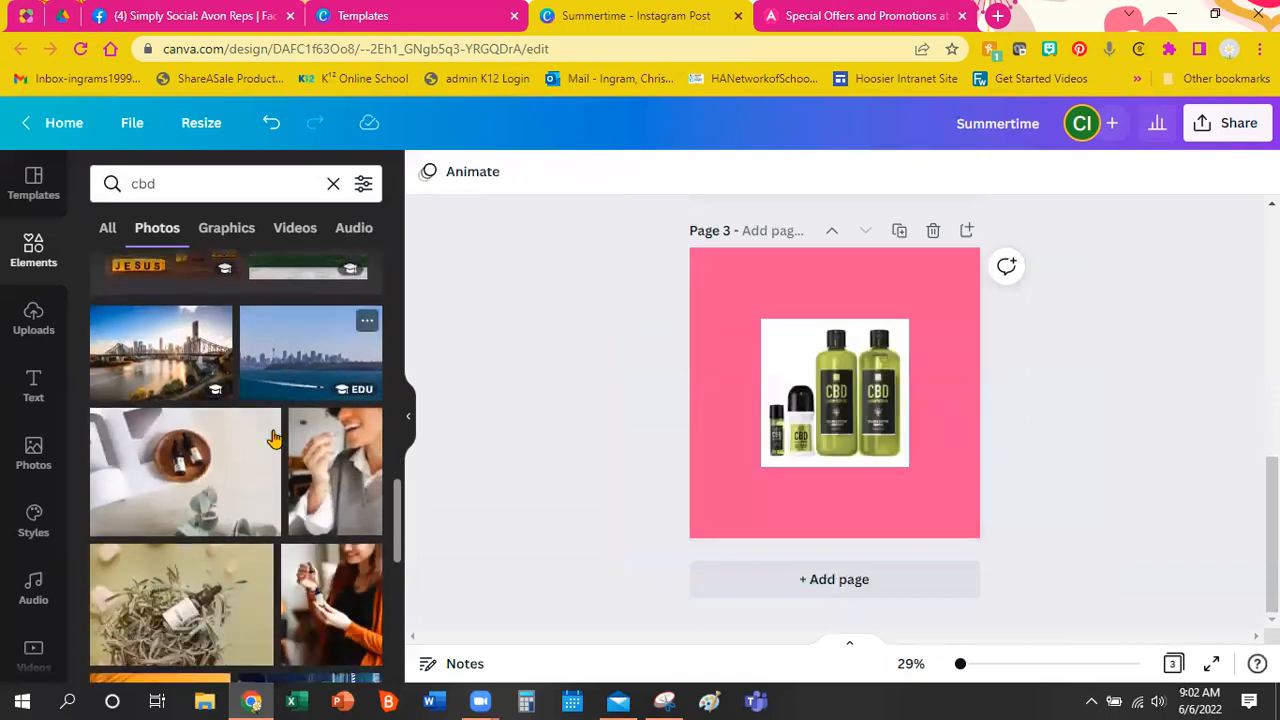
{"action": "scroll", "coordinate": [274, 438], "scroll_direction": "down", "scroll_amount": 5}
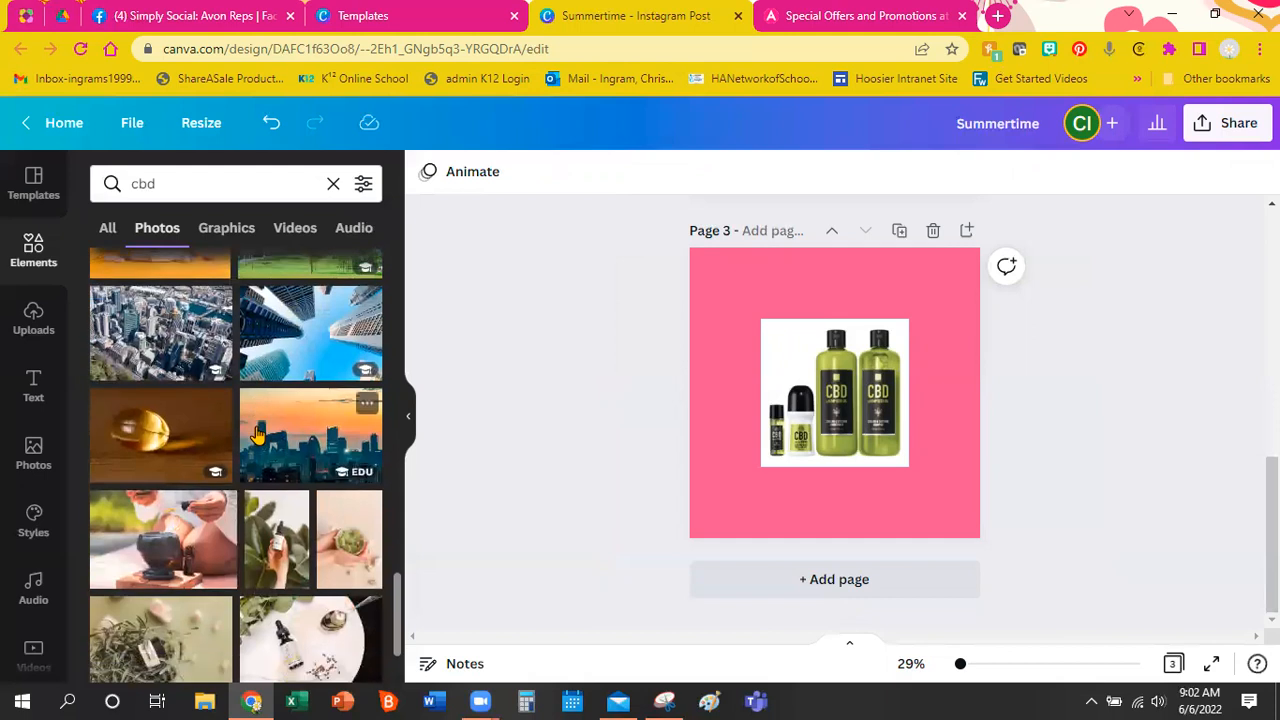
{"action": "scroll", "coordinate": [257, 432], "scroll_direction": "down", "scroll_amount": 3}
{"action": "scroll", "coordinate": [255, 432], "scroll_direction": "up", "scroll_amount": 3}
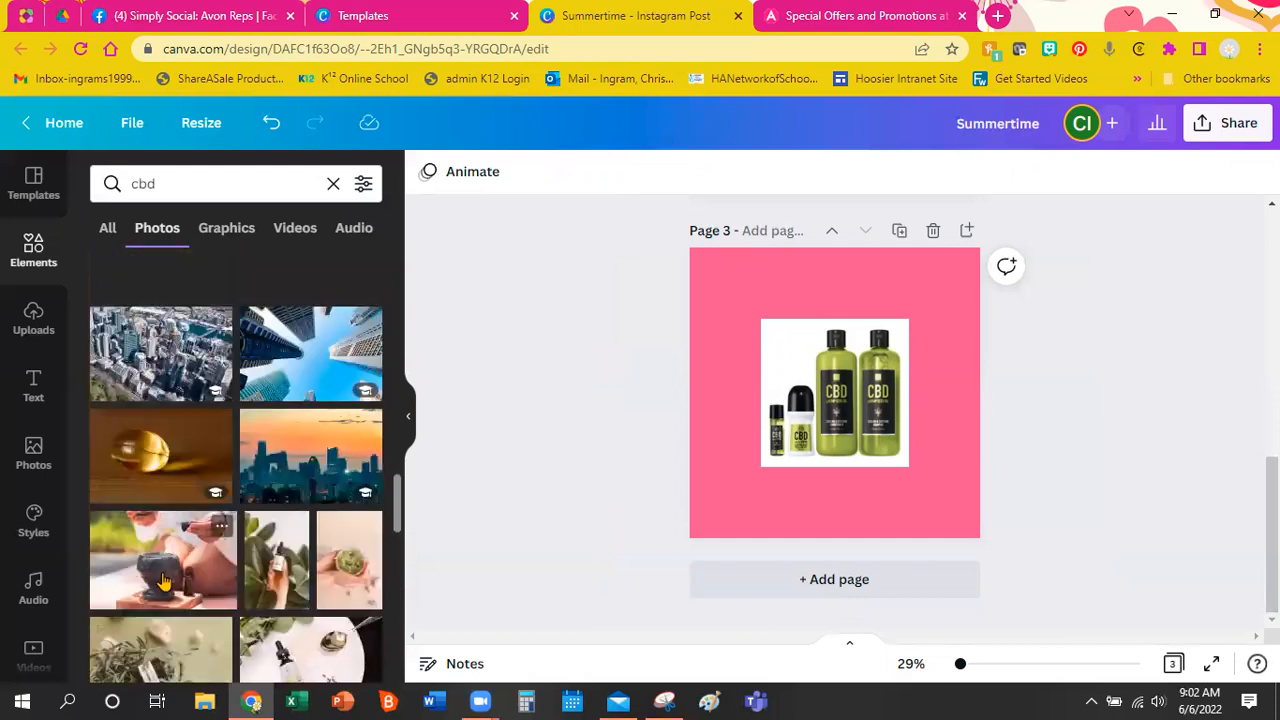
{"action": "scroll", "coordinate": [288, 578], "scroll_direction": "down", "scroll_amount": 1}
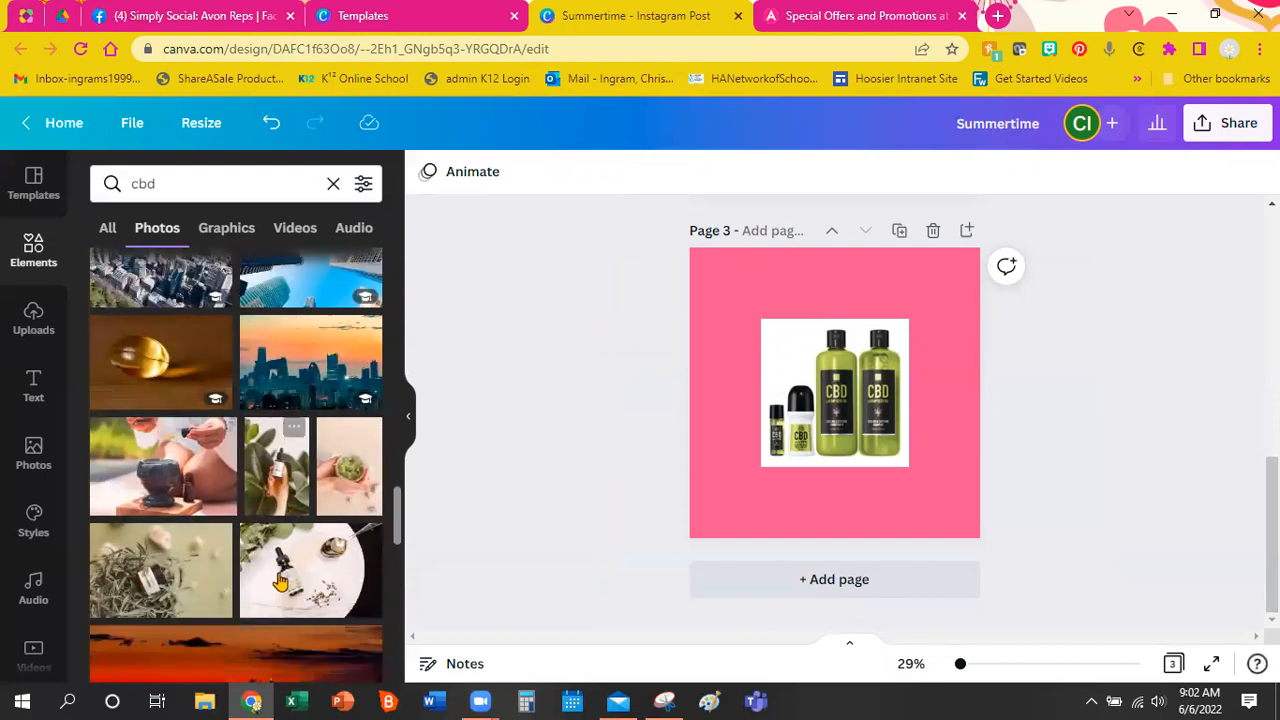
{"action": "left_click", "coordinate": [163, 597]}
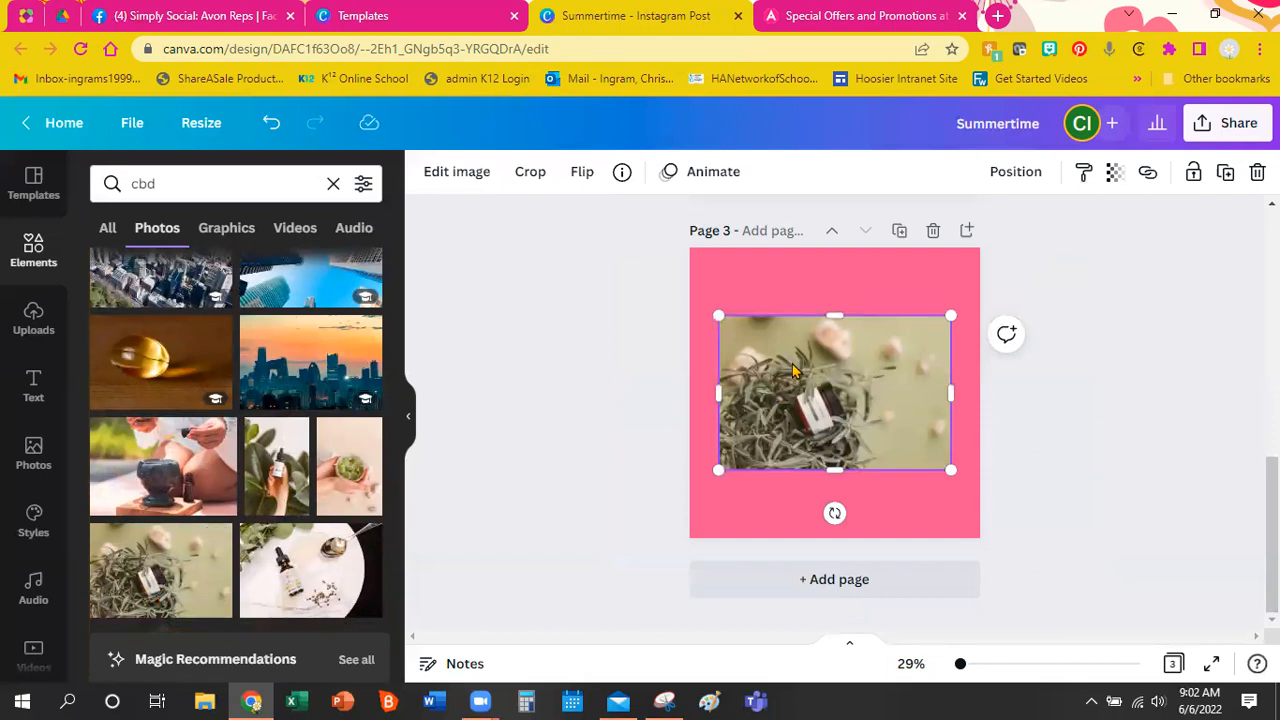
{"action": "key", "text": "ctrl+z"}
Search the photos for "spa" and set the one with oil bottle, black stones and towel as page 3's background.
{"action": "left_click", "coordinate": [207, 186]}
{"action": "double_click", "coordinate": [207, 186]}
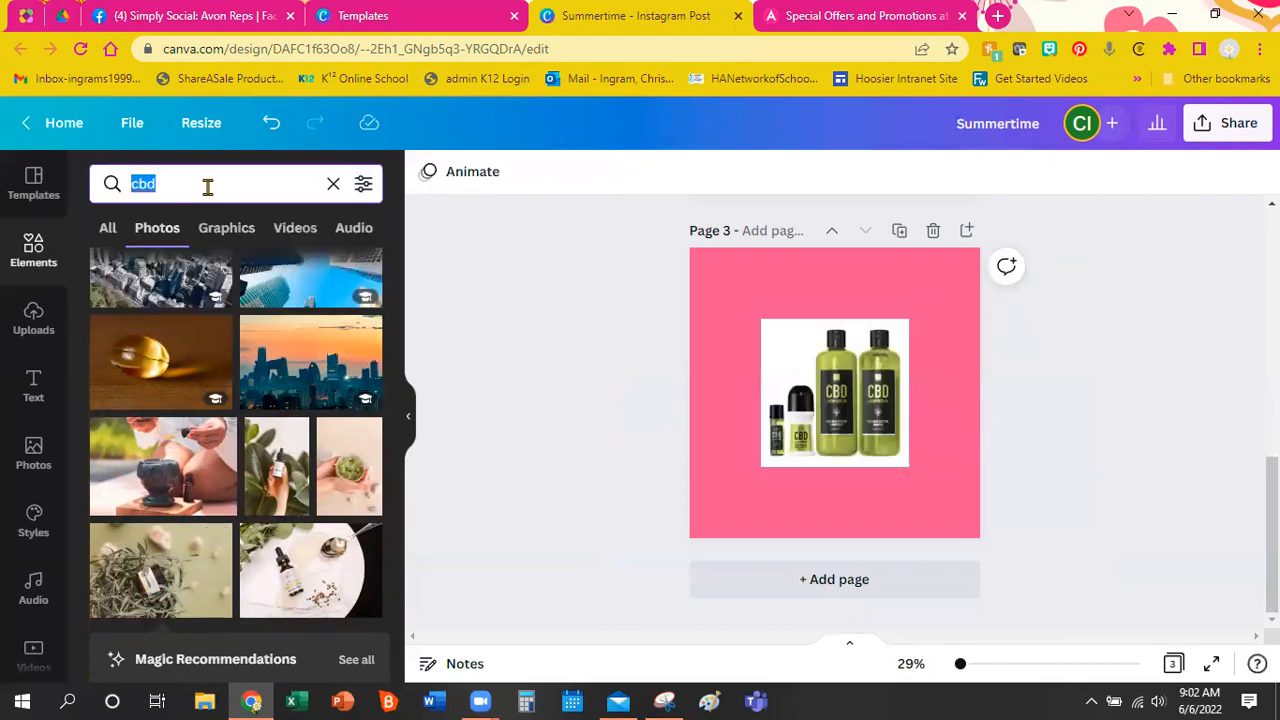
{"action": "type", "text": "spa"}
{"action": "key", "text": "Return"}
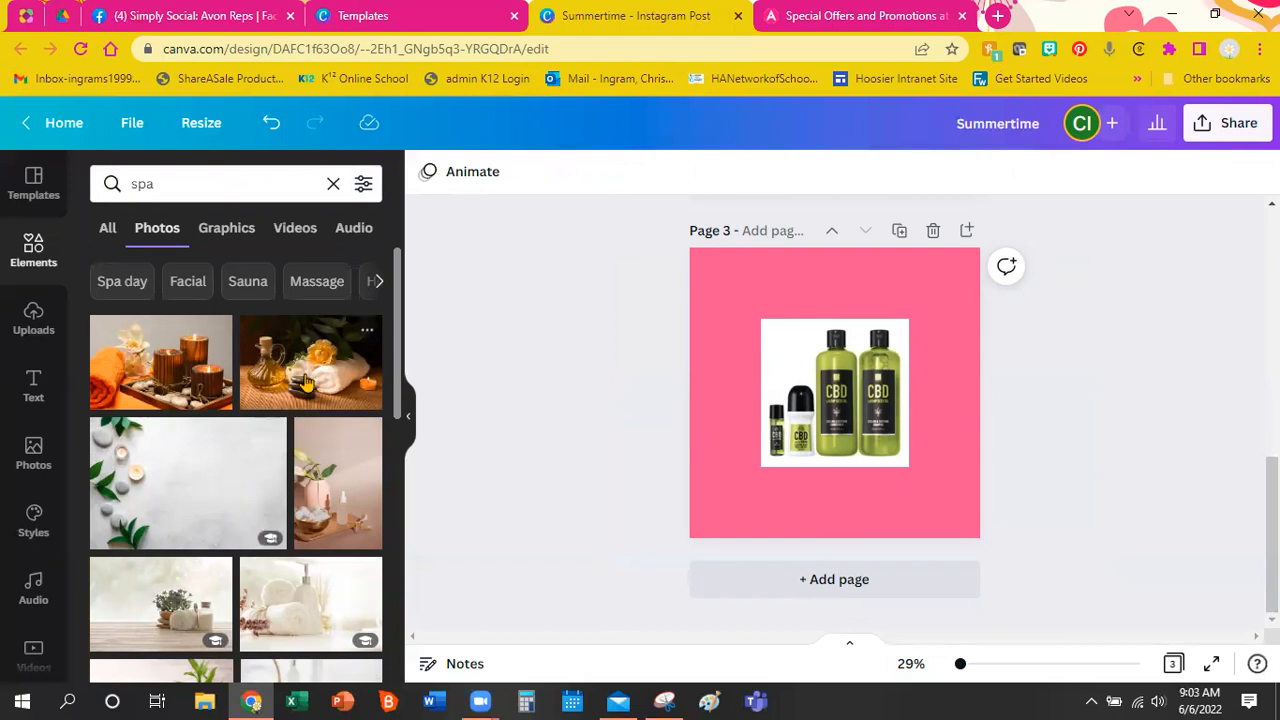
{"action": "left_click_drag", "start_coordinate": [300, 405], "coordinate": [759, 461]}
{"action": "right_click", "coordinate": [838, 398]}
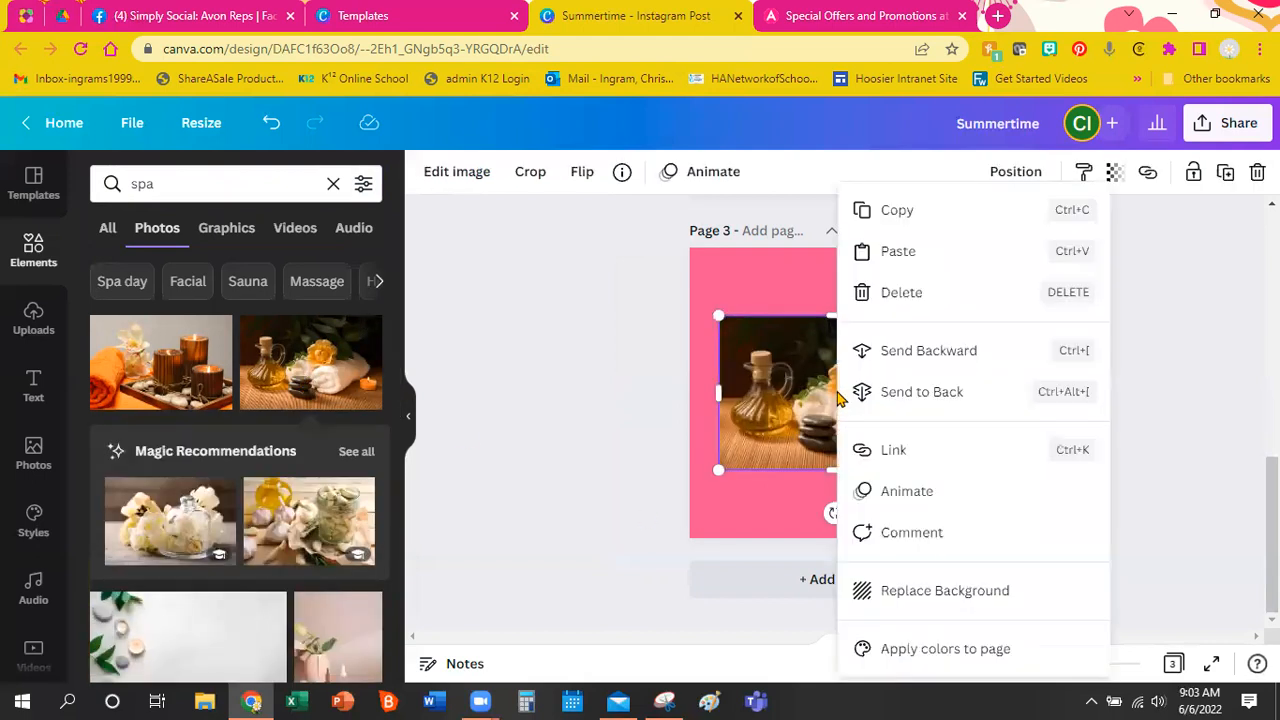
{"action": "left_click", "coordinate": [880, 592]}
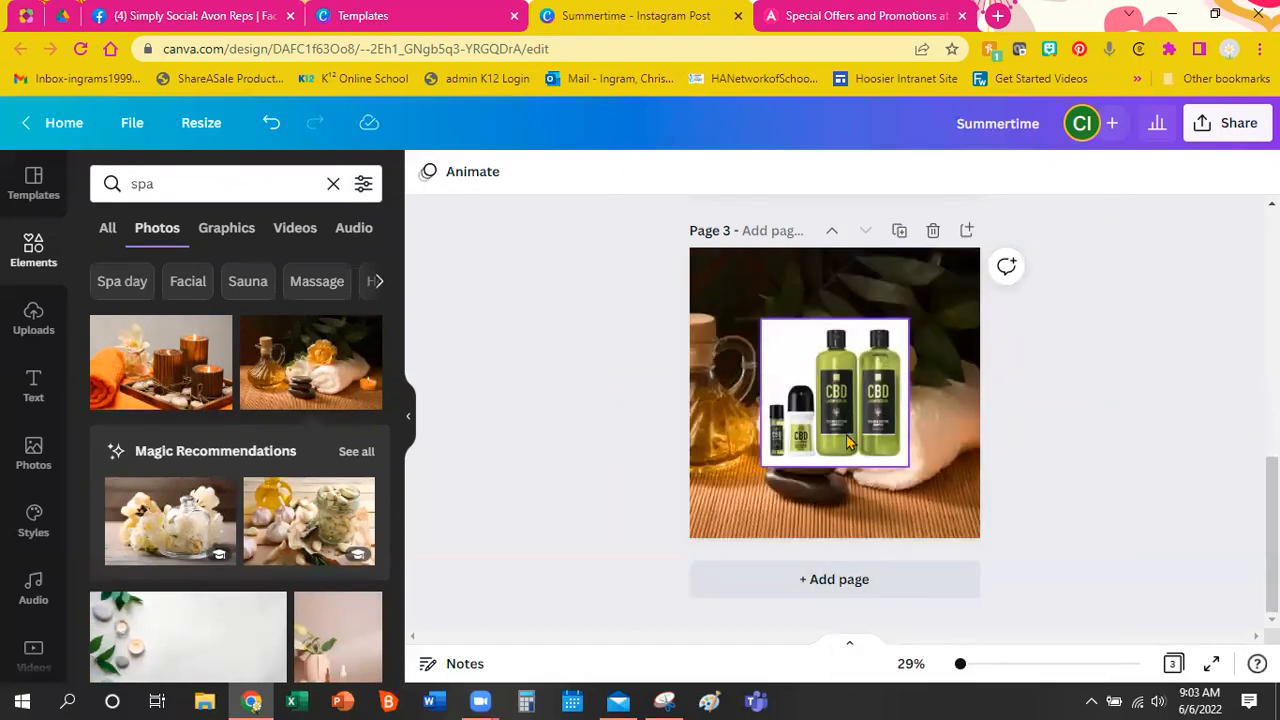
Move the CBD product photo toward the page's upper right and shift the background crop to include the whole candle.
{"action": "left_click_drag", "start_coordinate": [840, 392], "coordinate": [882, 357]}
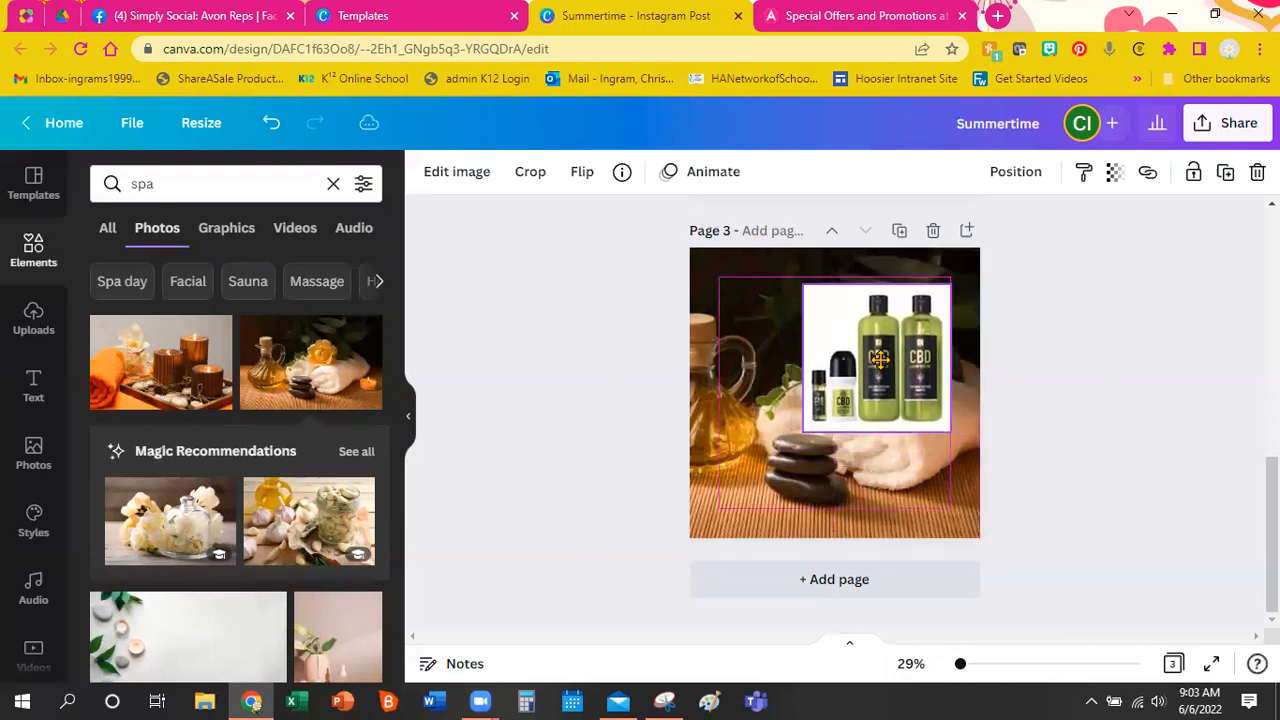
{"action": "double_click", "coordinate": [768, 508]}
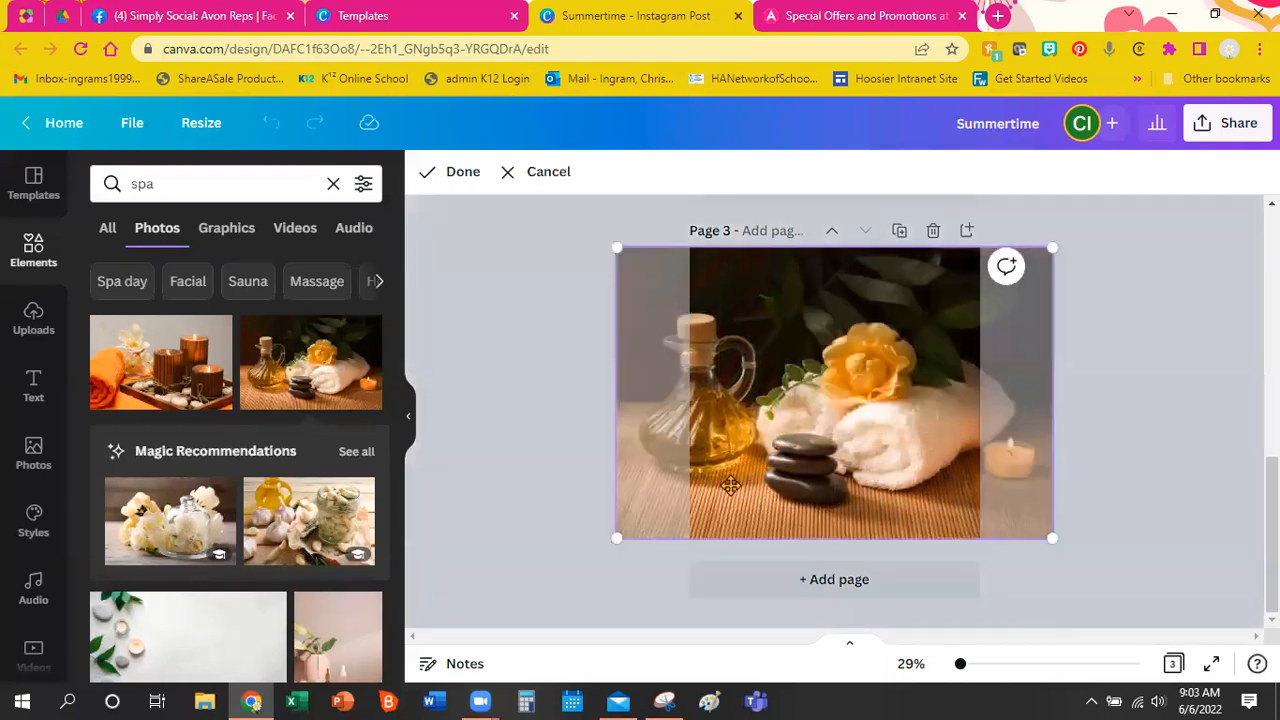
{"action": "left_click_drag", "start_coordinate": [717, 484], "coordinate": [642, 482]}
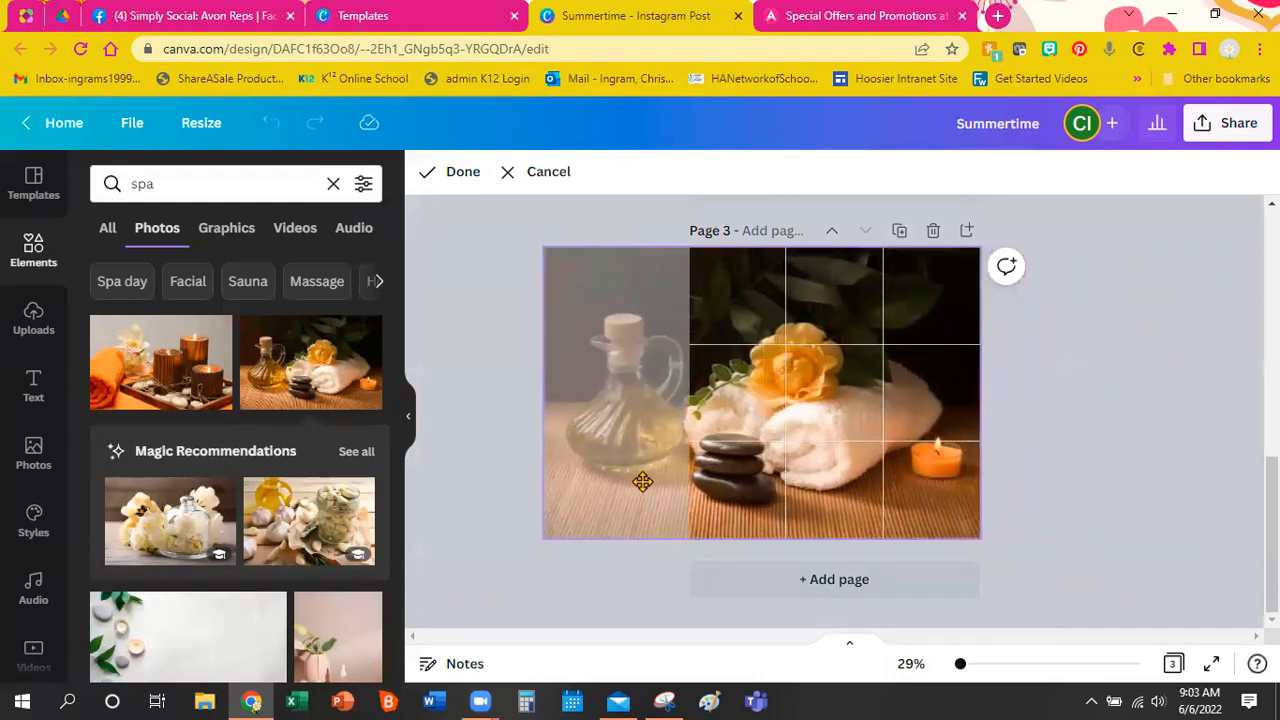
{"action": "left_click", "coordinate": [1047, 474]}
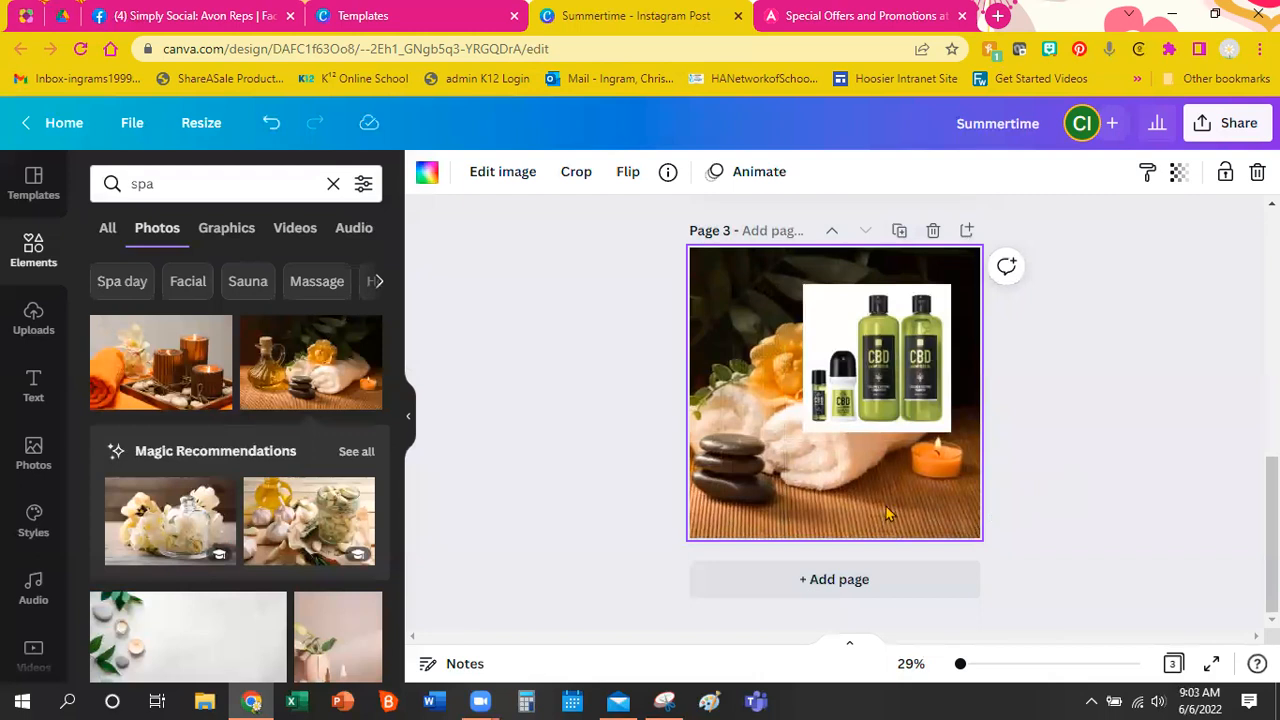
Remove the white background from the CBD product photo with the Background Remover.
{"action": "left_click", "coordinate": [840, 336]}
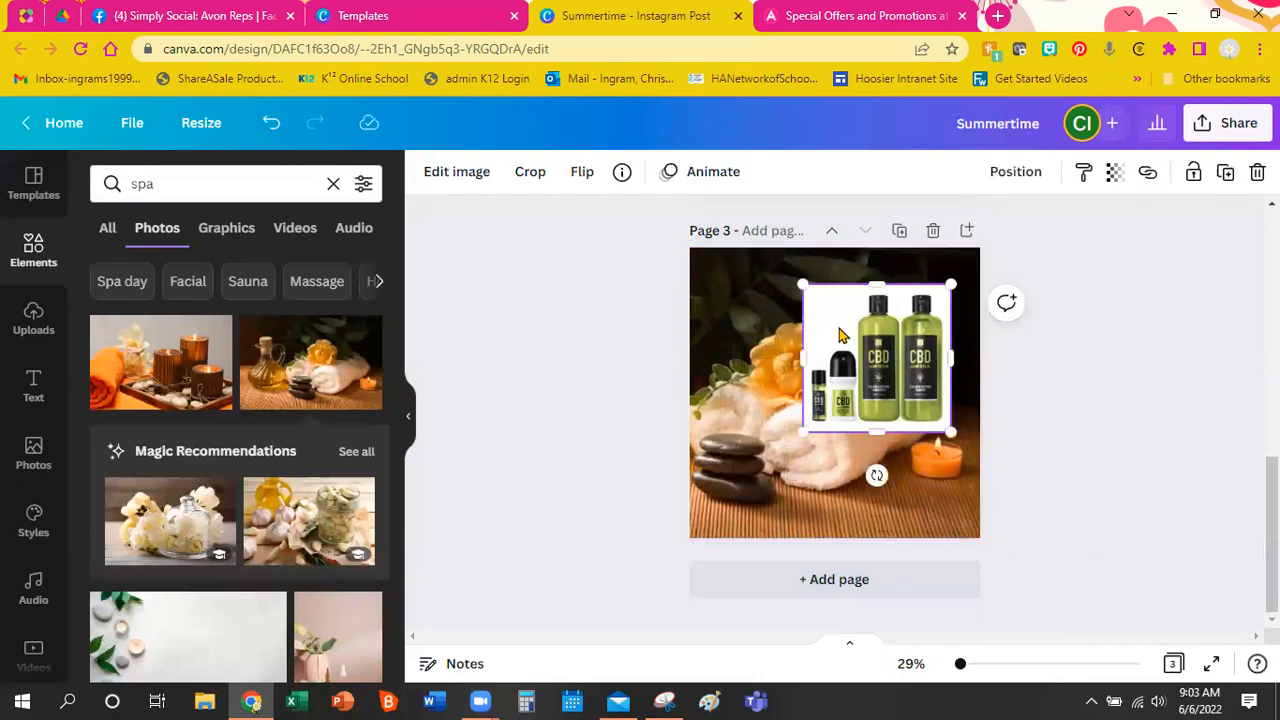
{"action": "left_click", "coordinate": [472, 176]}
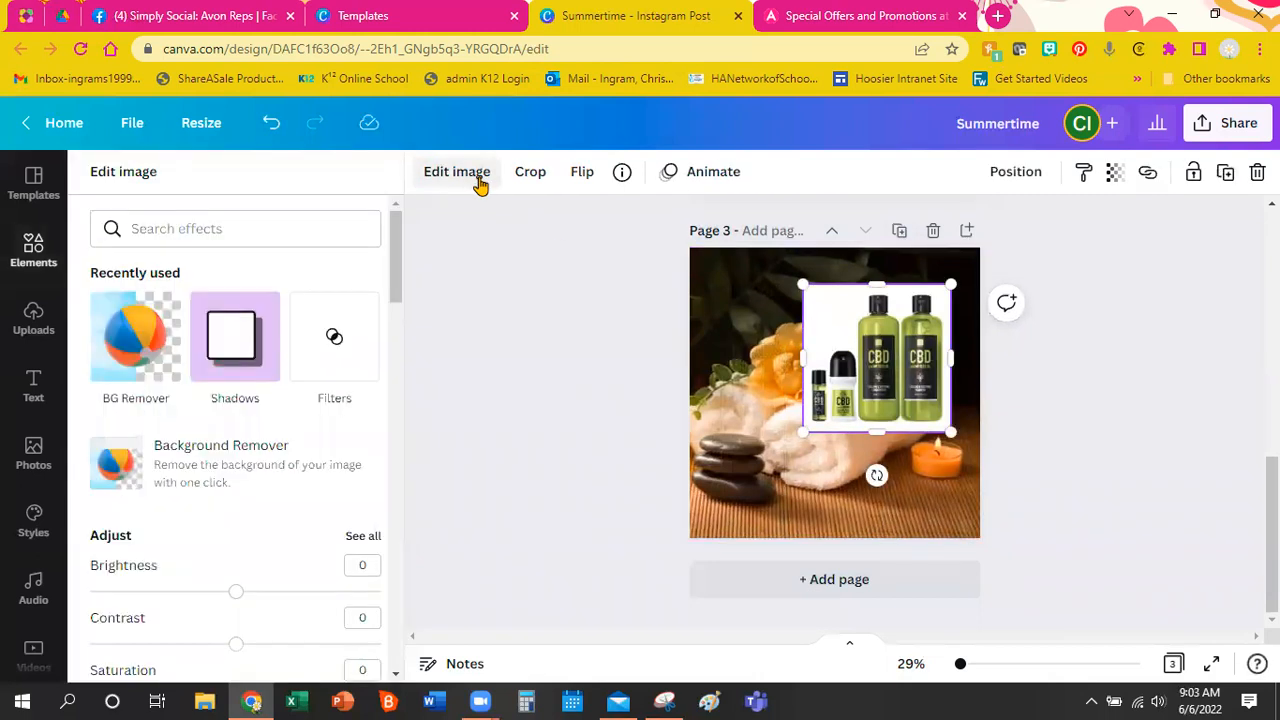
{"action": "left_click", "coordinate": [138, 345]}
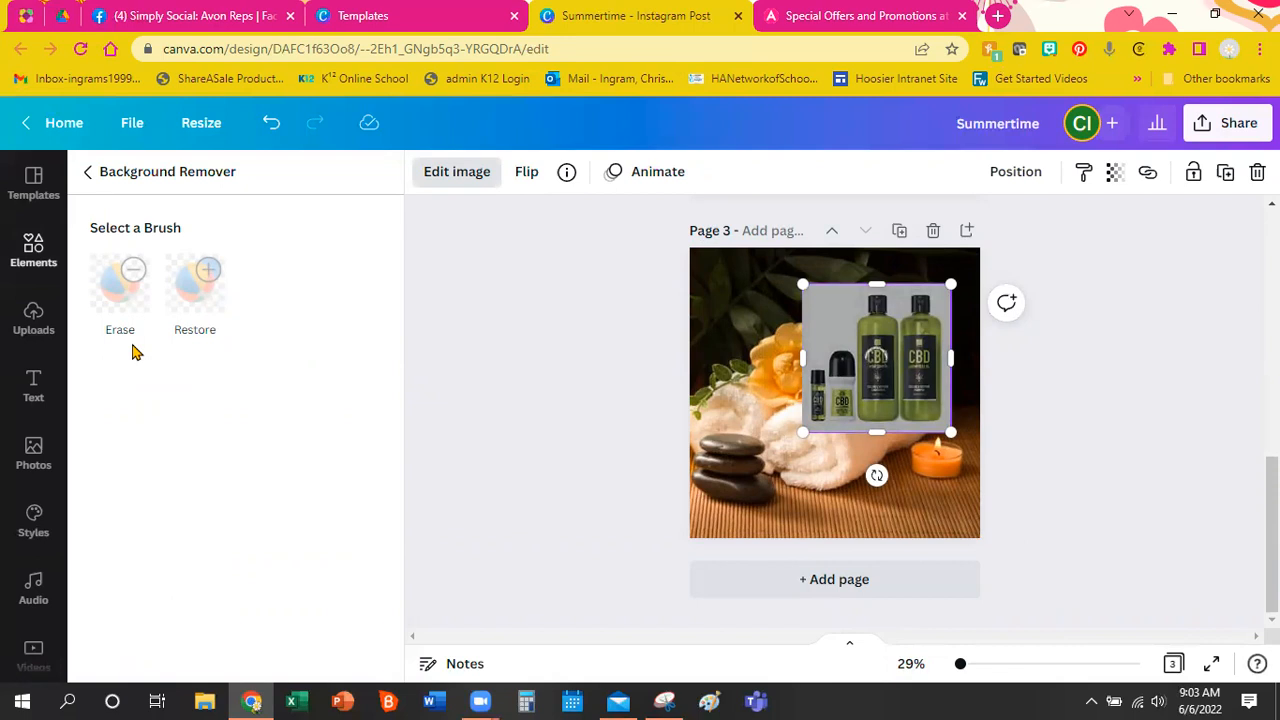
Move the CBD product photo down beside the stones and enlarge it to stand on the mat at page 3's lower right.
{"action": "left_click_drag", "start_coordinate": [891, 398], "coordinate": [872, 474]}
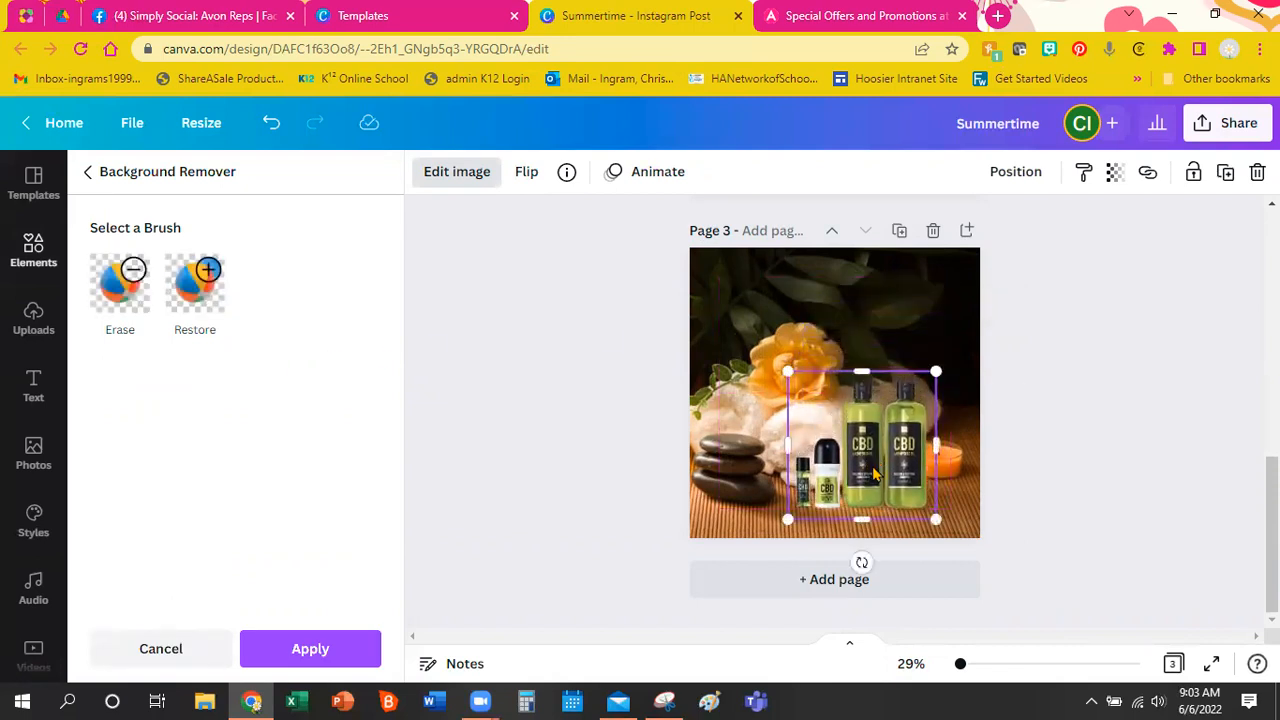
{"action": "left_click_drag", "start_coordinate": [940, 366], "coordinate": [966, 323]}
{"action": "left_click_drag", "start_coordinate": [903, 480], "coordinate": [892, 470]}
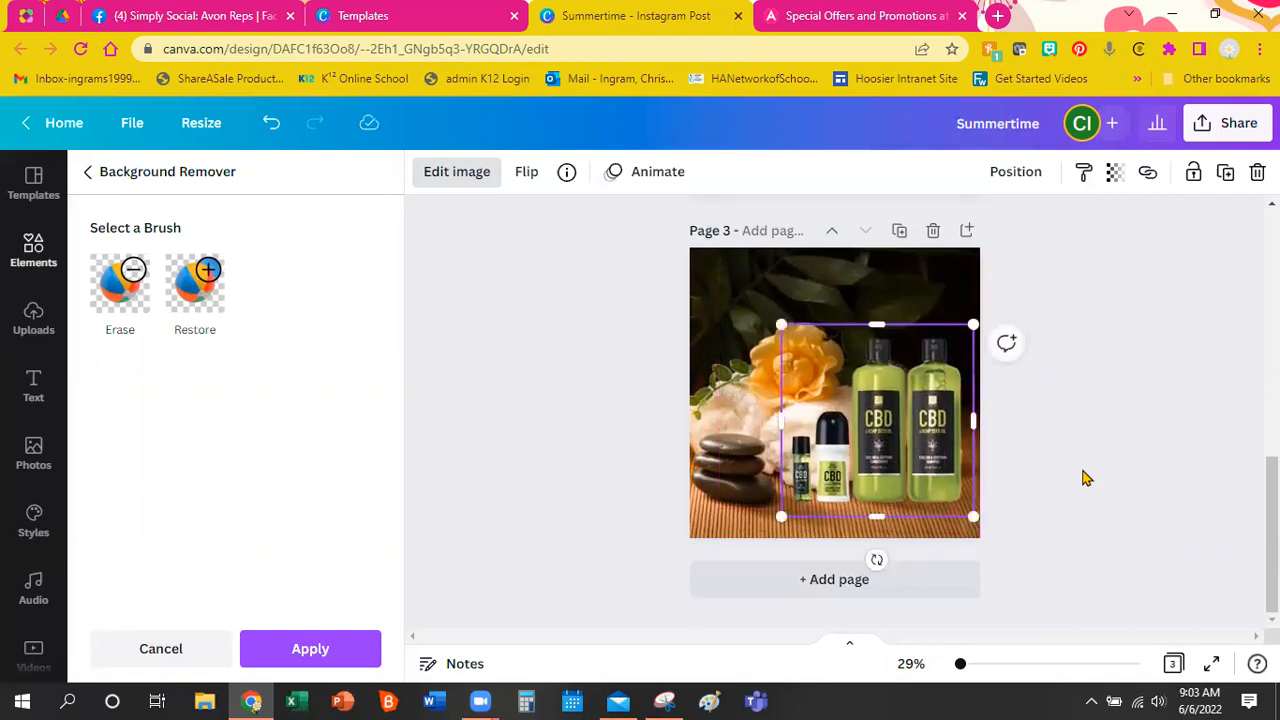
{"action": "left_click", "coordinate": [1086, 478]}
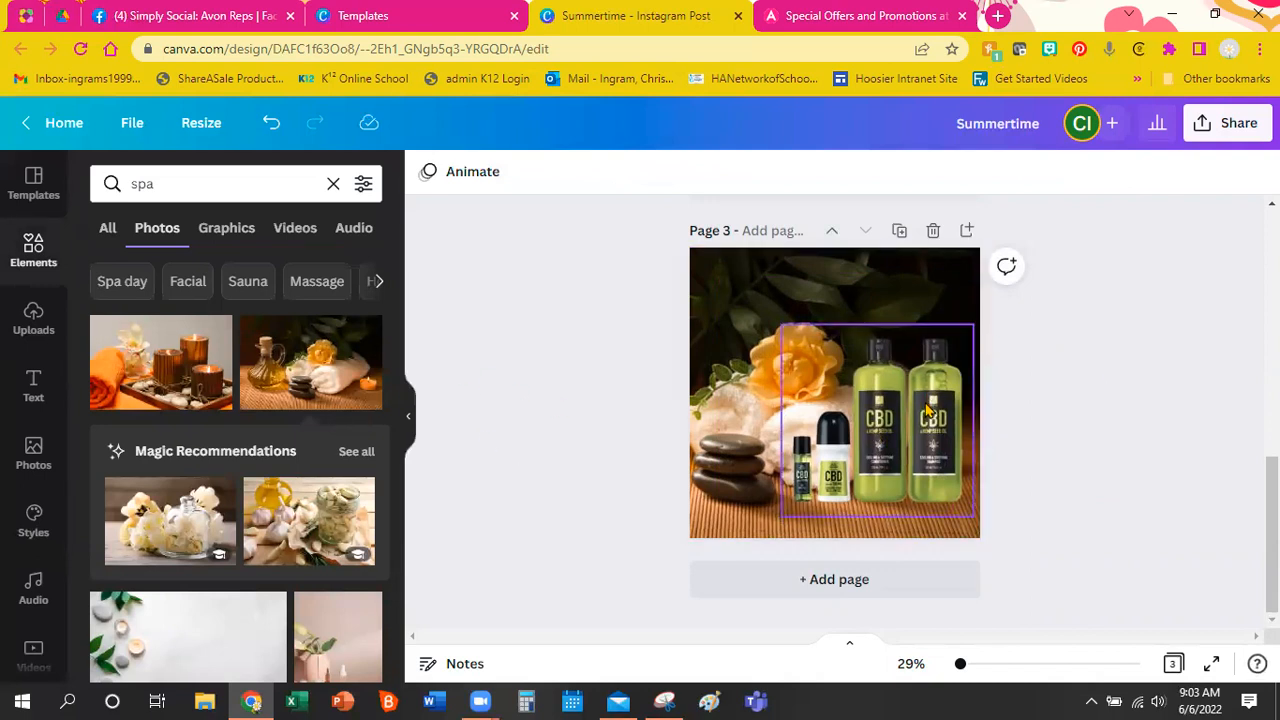
Add the yellow "SALE SALE SALE" font combination to page 3.
{"action": "left_click", "coordinate": [33, 385]}
{"action": "scroll", "coordinate": [115, 415], "scroll_direction": "down", "scroll_amount": 4}
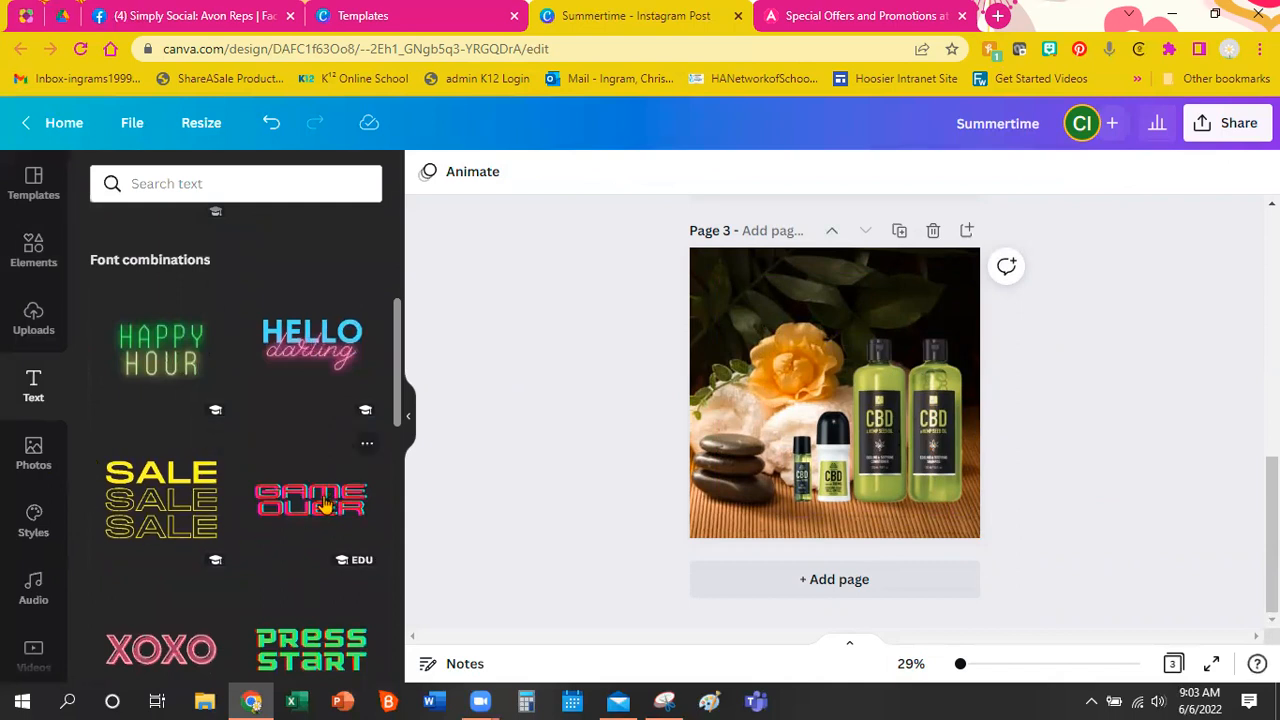
{"action": "scroll", "coordinate": [200, 514], "scroll_direction": "down", "scroll_amount": 2}
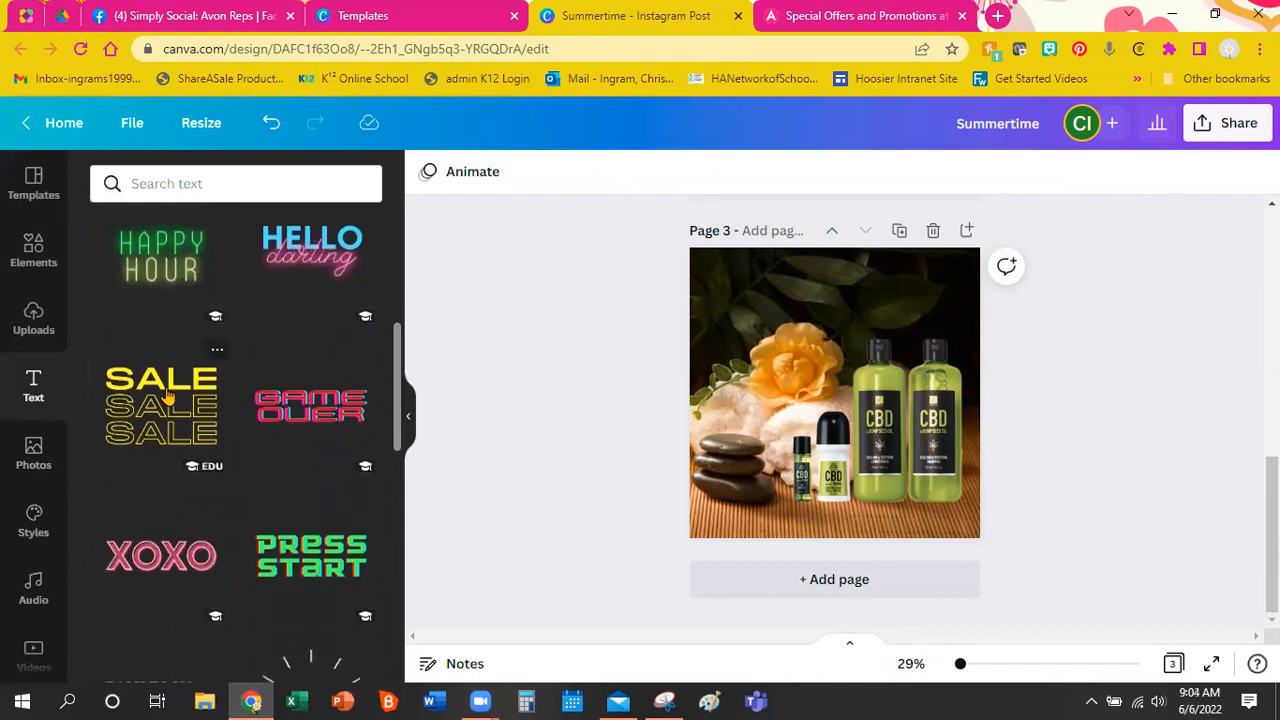
{"action": "left_click", "coordinate": [168, 398]}
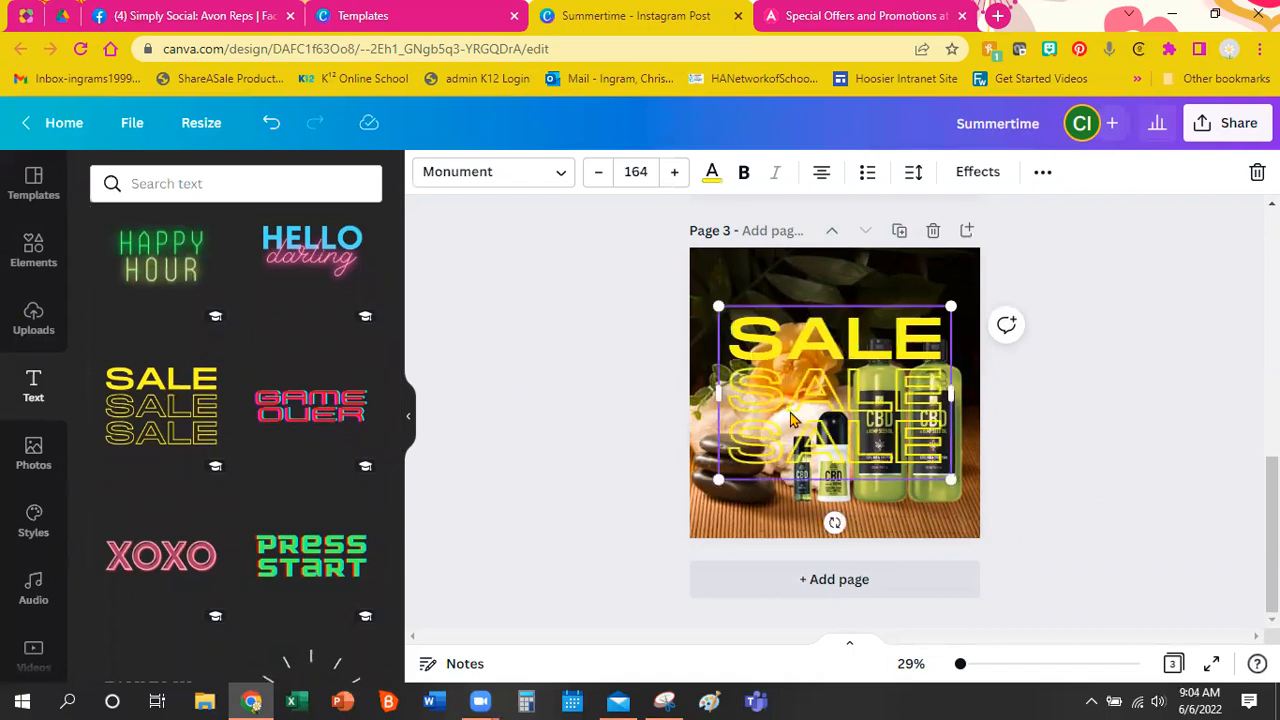
Recolor the SALE text with the light green from the product photo's colors and move it up, centred on the page.
{"action": "left_click", "coordinate": [712, 171]}
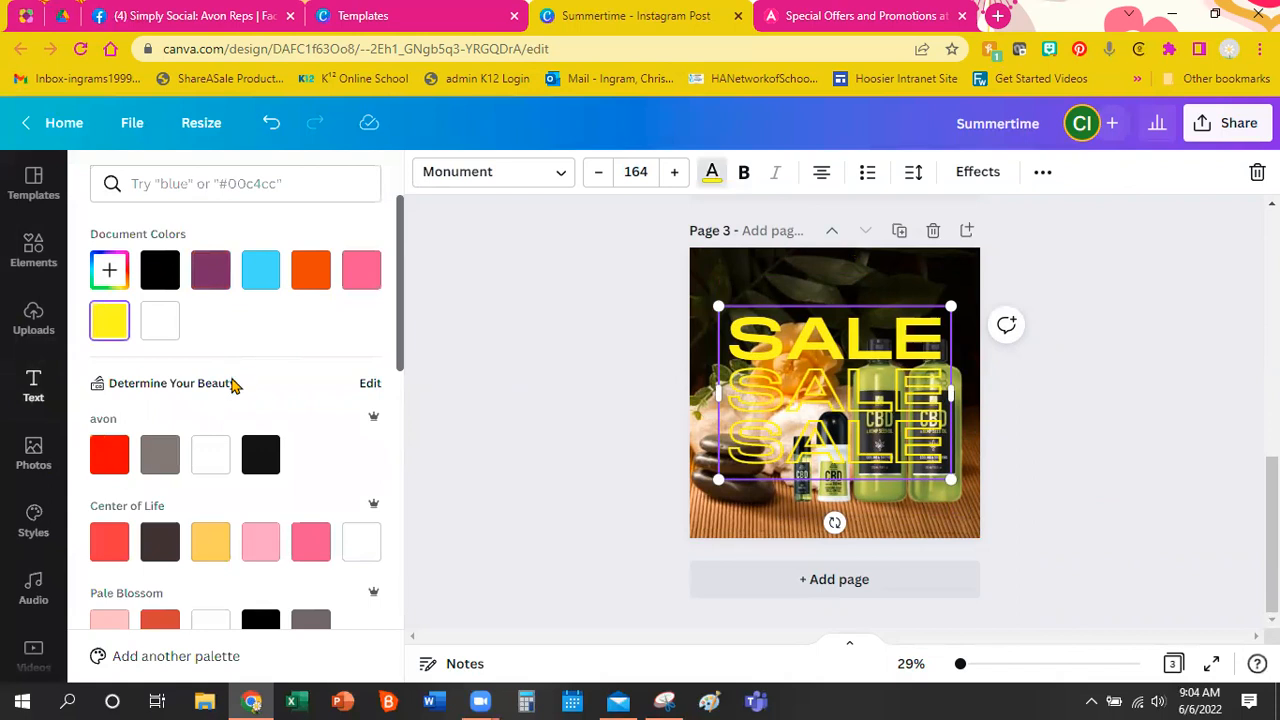
{"action": "scroll", "coordinate": [266, 408], "scroll_direction": "down", "scroll_amount": 5}
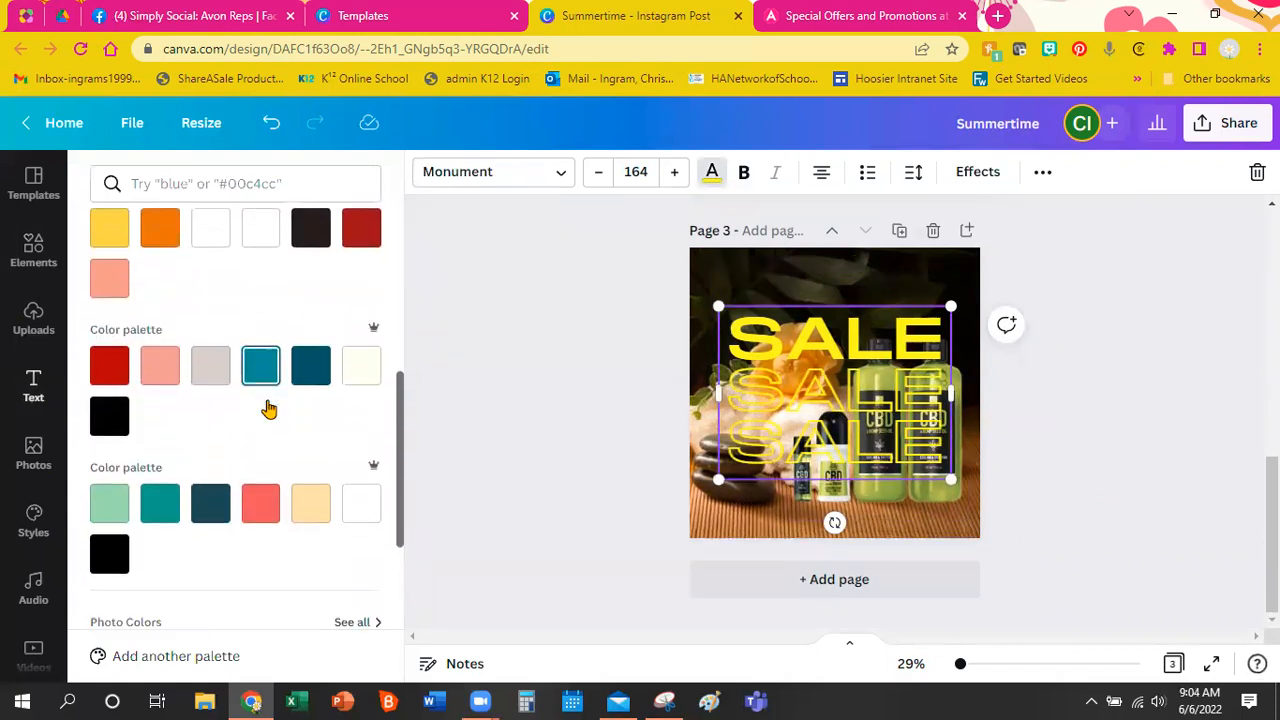
{"action": "scroll", "coordinate": [266, 408], "scroll_direction": "down", "scroll_amount": 4}
{"action": "left_click", "coordinate": [311, 404]}
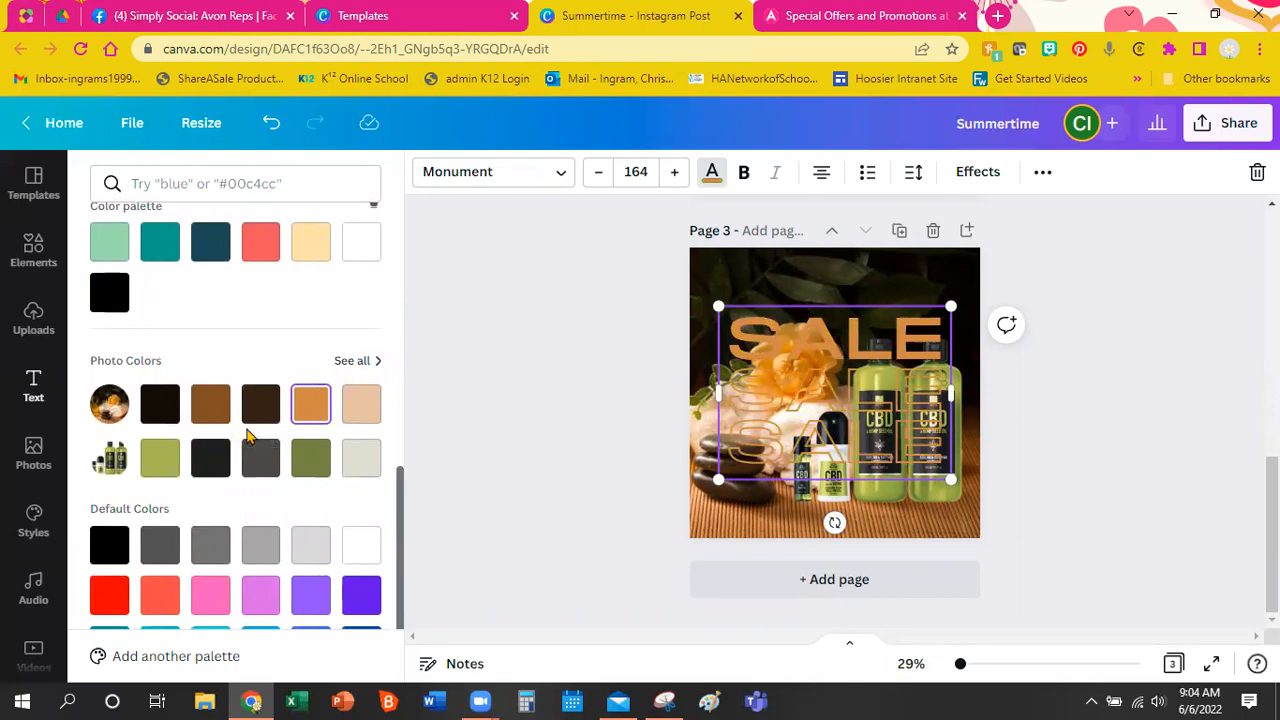
{"action": "left_click", "coordinate": [158, 459]}
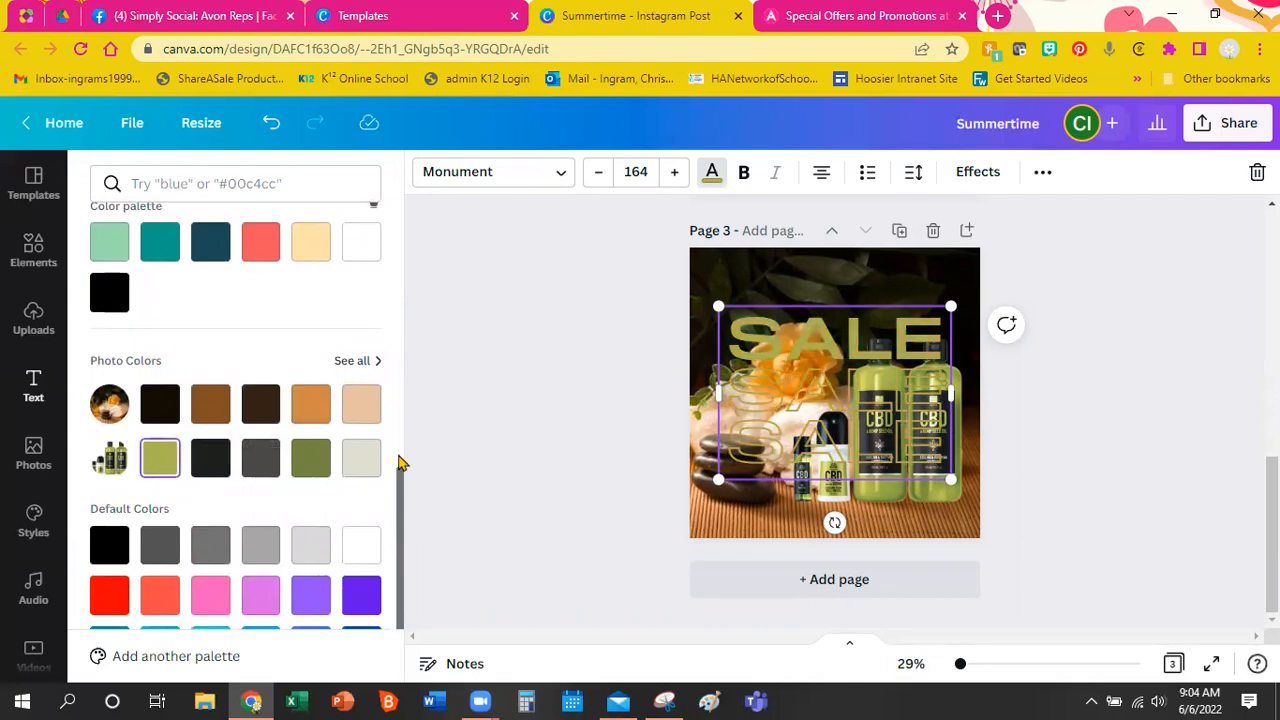
{"action": "left_click_drag", "start_coordinate": [852, 430], "coordinate": [850, 402]}
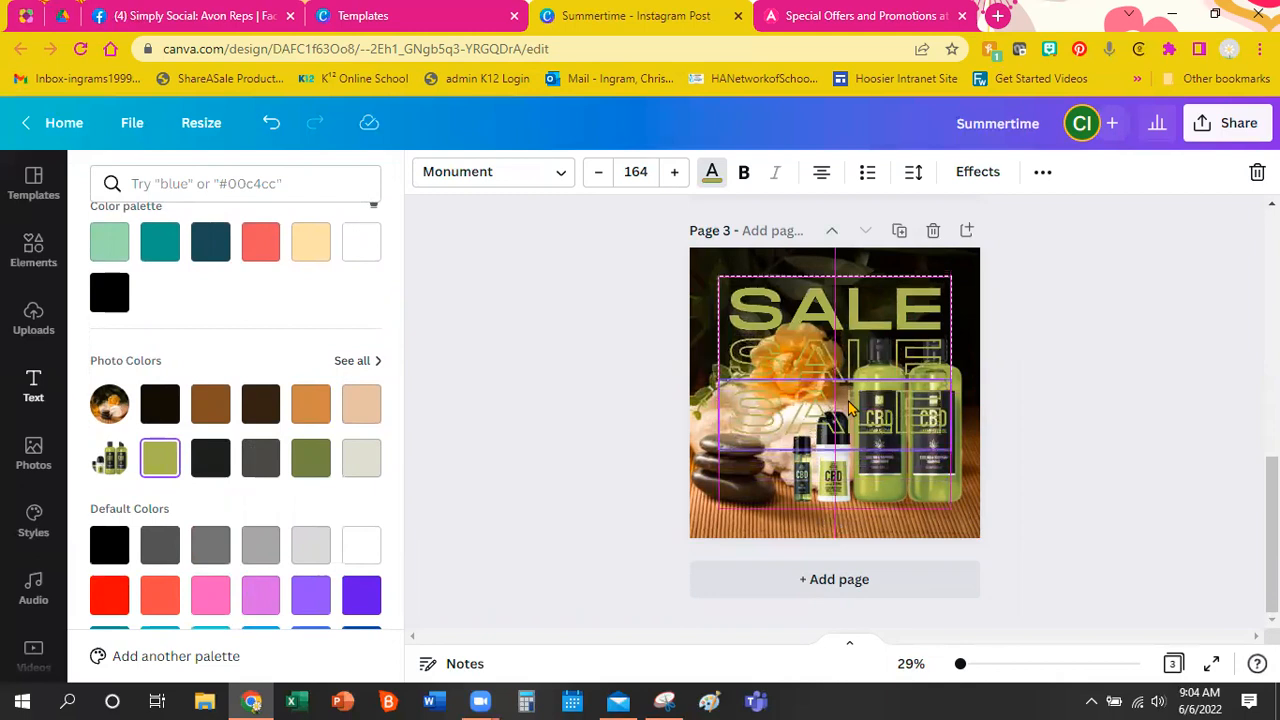
Ungroup the SALE text and delete its two outlined SALE lines.
{"action": "left_click", "coordinate": [1040, 175]}
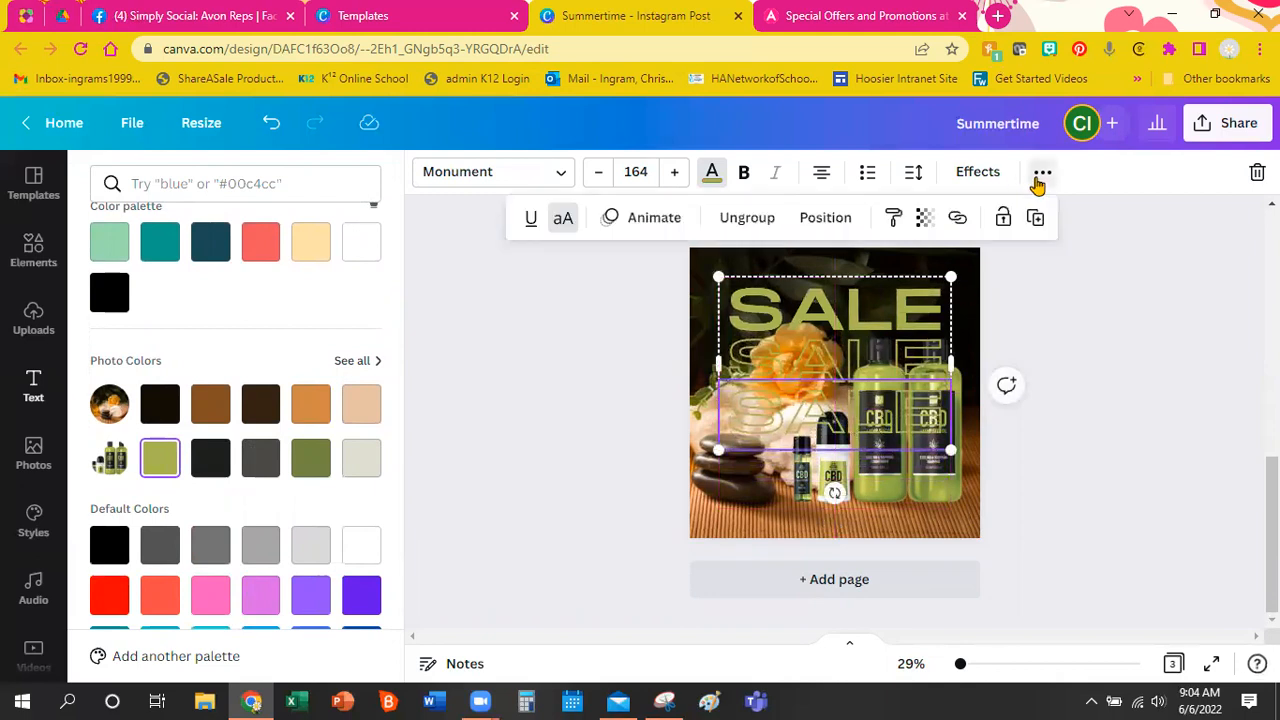
{"action": "left_click", "coordinate": [766, 221]}
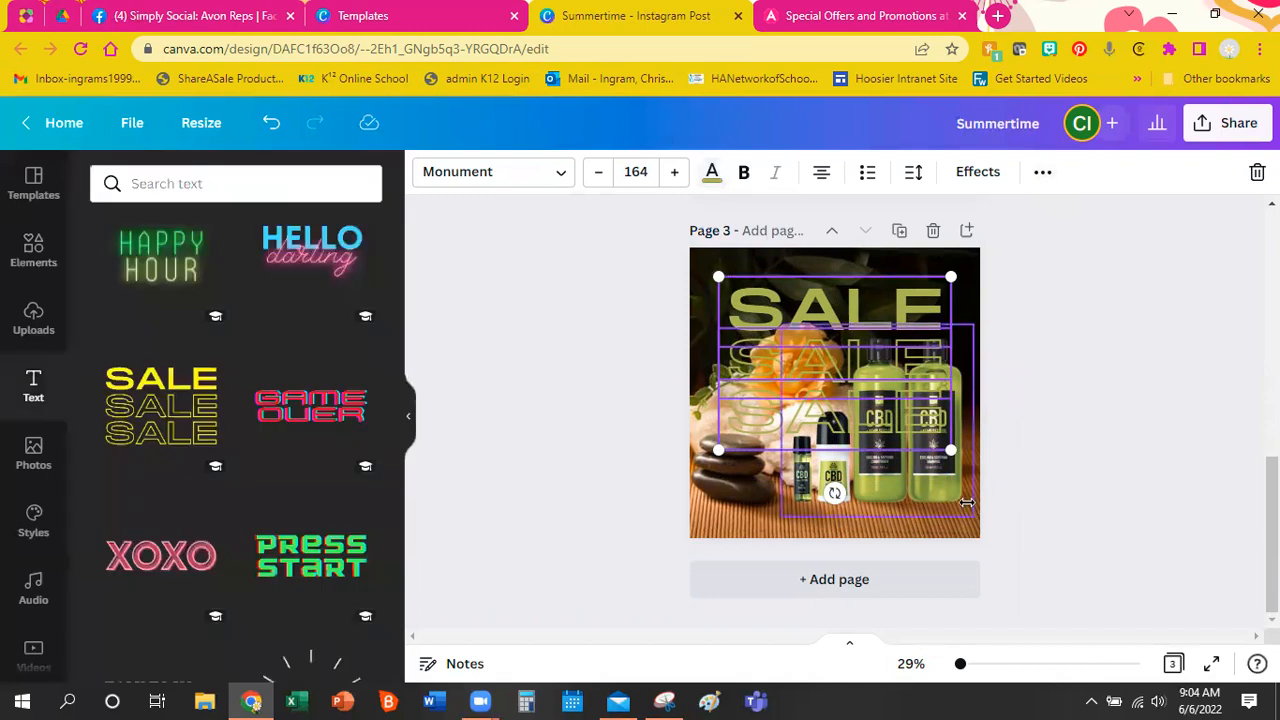
{"action": "left_click", "coordinate": [828, 432]}
{"action": "left_click", "coordinate": [741, 427]}
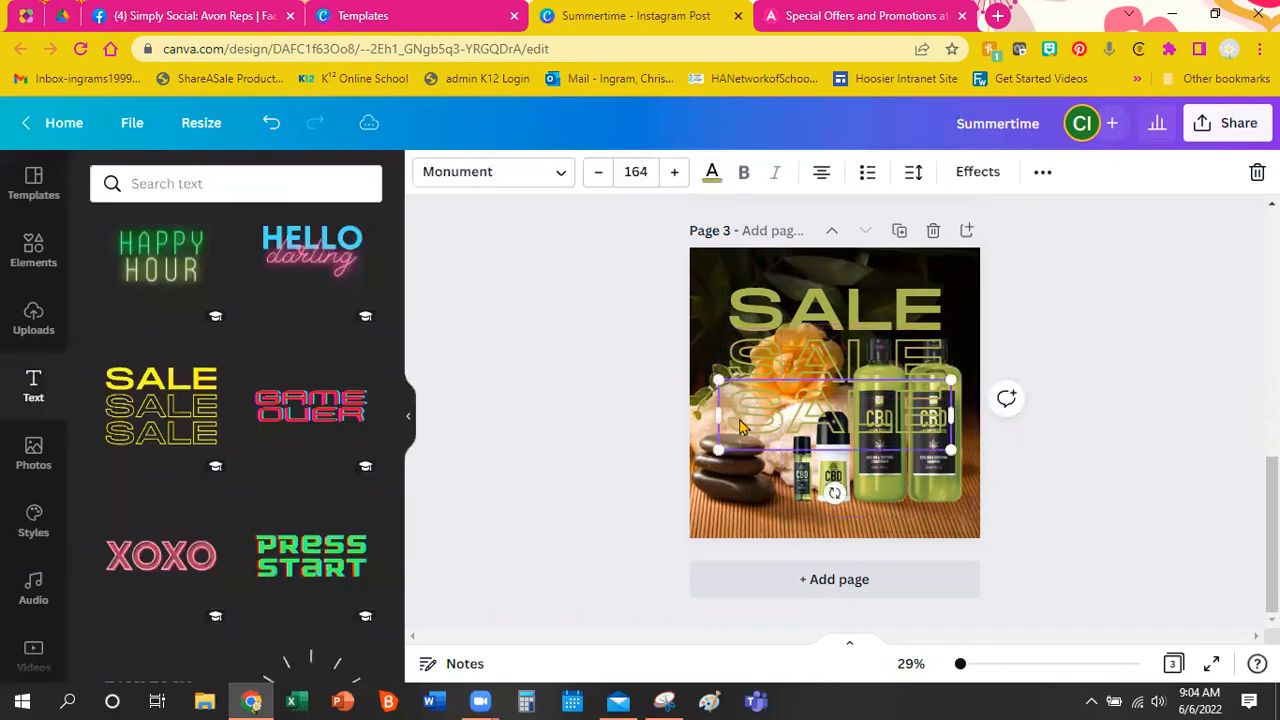
{"action": "key", "text": "Delete"}
{"action": "left_click", "coordinate": [790, 355]}
{"action": "key", "text": "Delete"}
Move the remaining solid SALE heading up above the flower and bottles, keeping it centred on the page.
{"action": "left_click", "coordinate": [853, 318]}
{"action": "left_click_drag", "start_coordinate": [853, 318], "coordinate": [848, 302]}
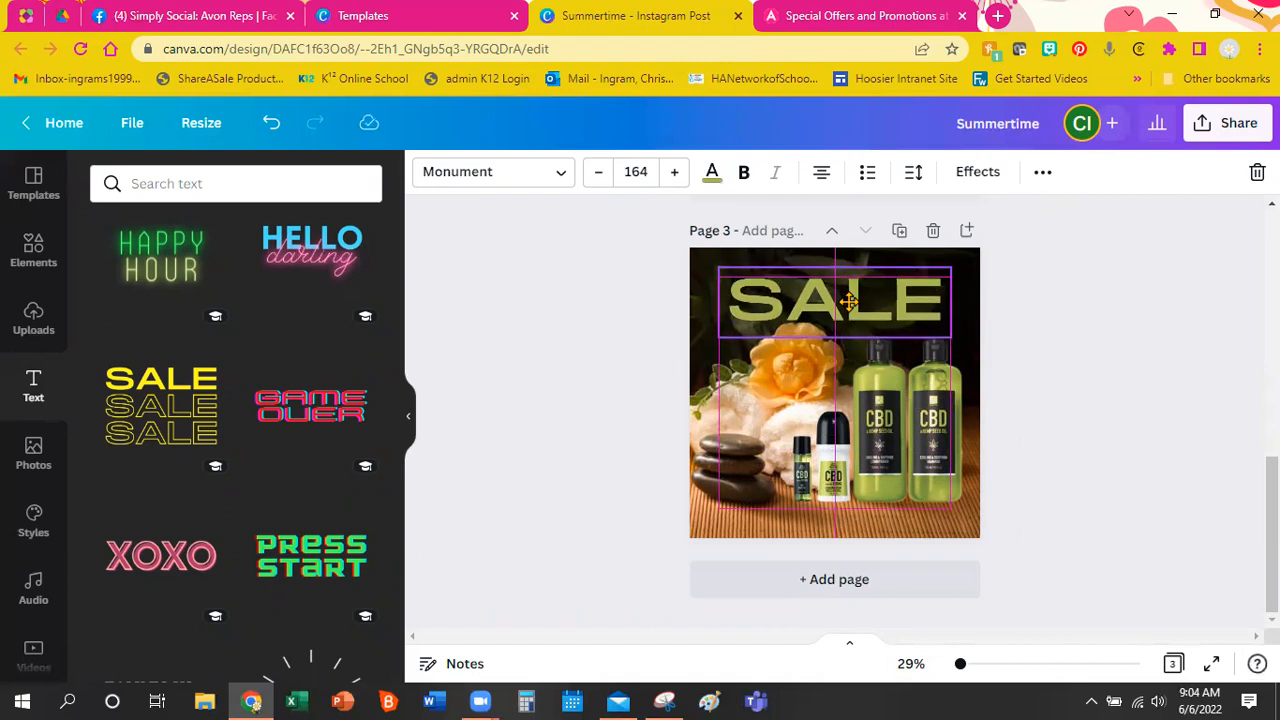
{"action": "left_click_drag", "start_coordinate": [848, 302], "coordinate": [848, 302]}
{"action": "left_click", "coordinate": [1120, 404]}
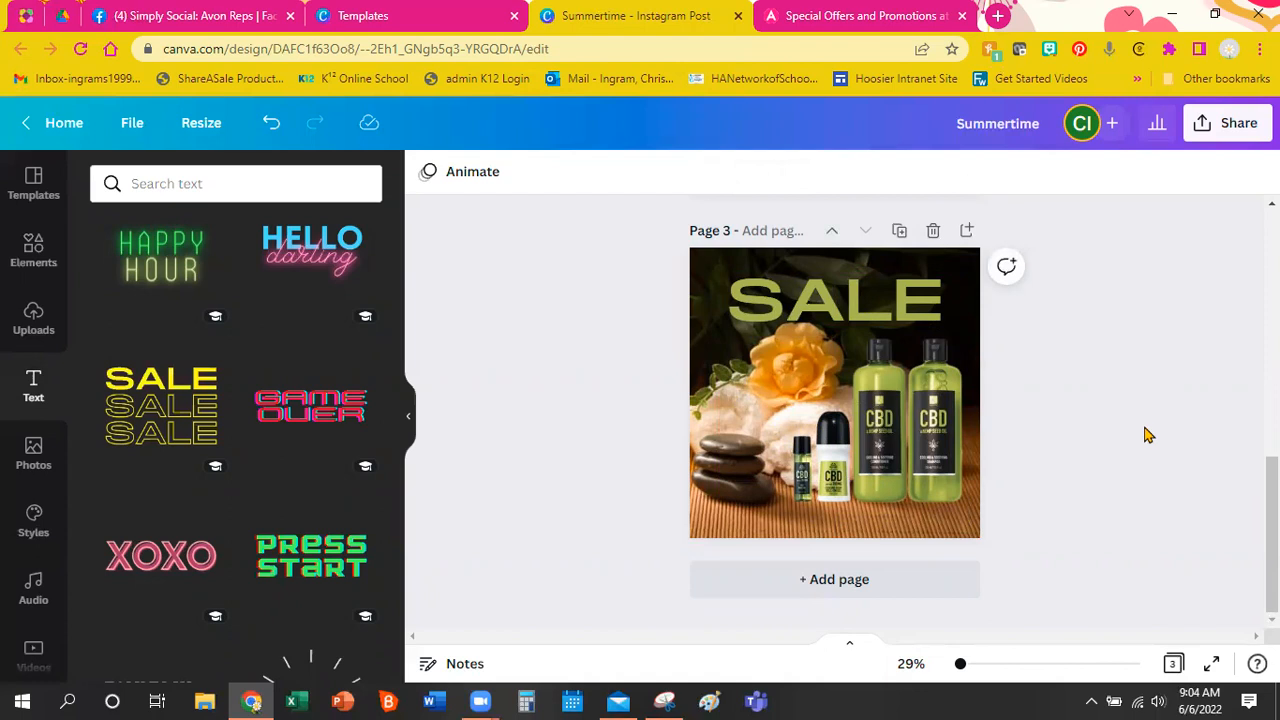
Review the three pages of the design.
{"action": "scroll", "coordinate": [1147, 434], "scroll_direction": "up", "scroll_amount": 5}
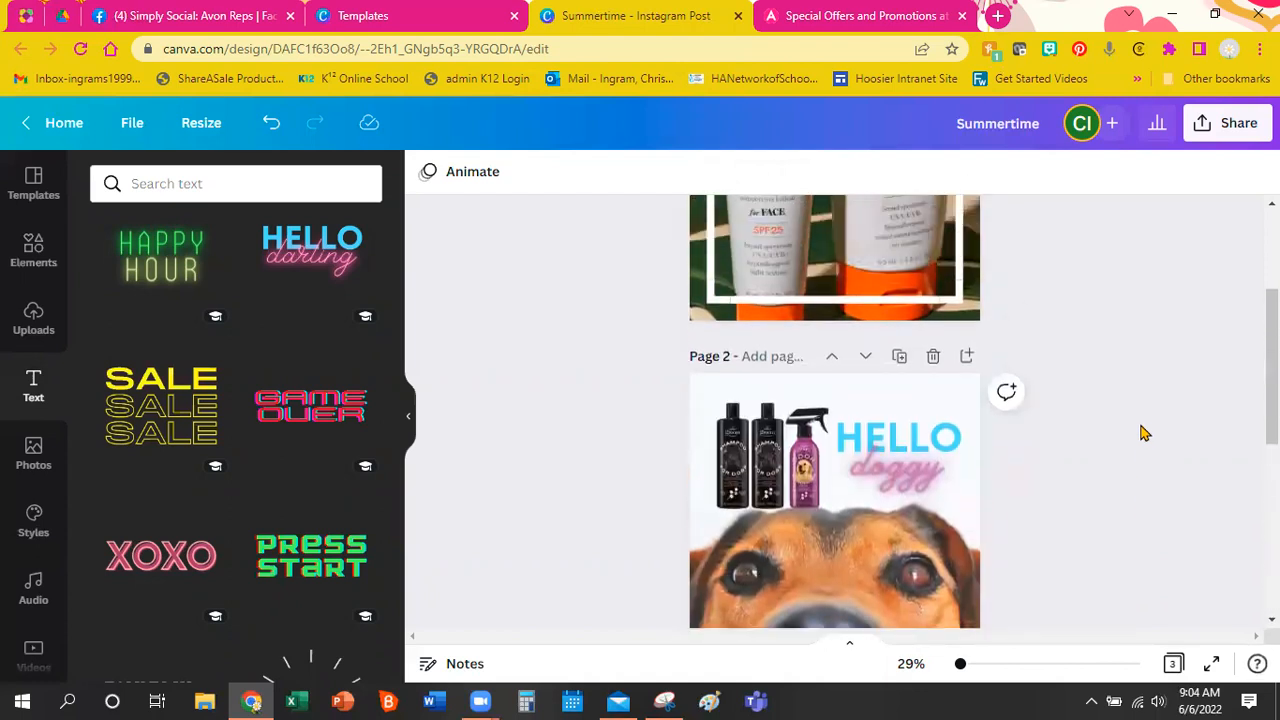
{"action": "scroll", "coordinate": [1145, 433], "scroll_direction": "up", "scroll_amount": 3}
{"action": "scroll", "coordinate": [1141, 431], "scroll_direction": "down", "scroll_amount": 4}
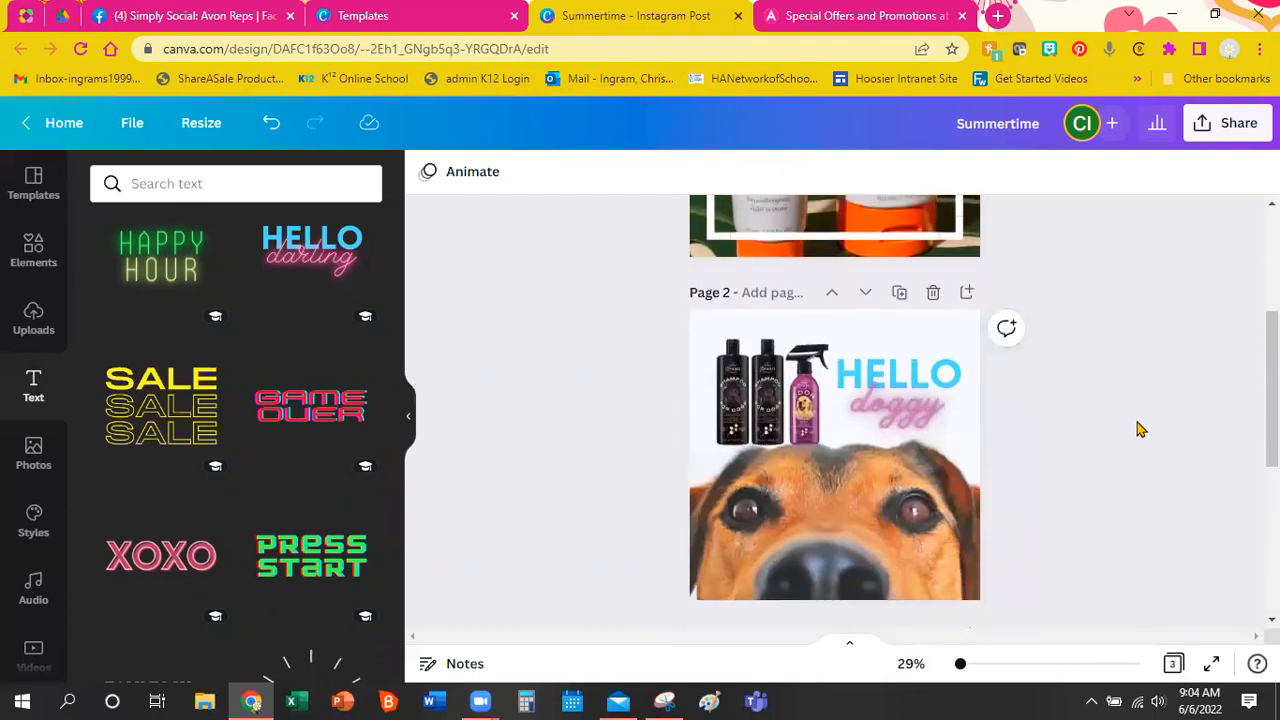
{"action": "scroll", "coordinate": [1138, 428], "scroll_direction": "down", "scroll_amount": 4}
{"action": "scroll", "coordinate": [1131, 424], "scroll_direction": "up", "scroll_amount": 3}
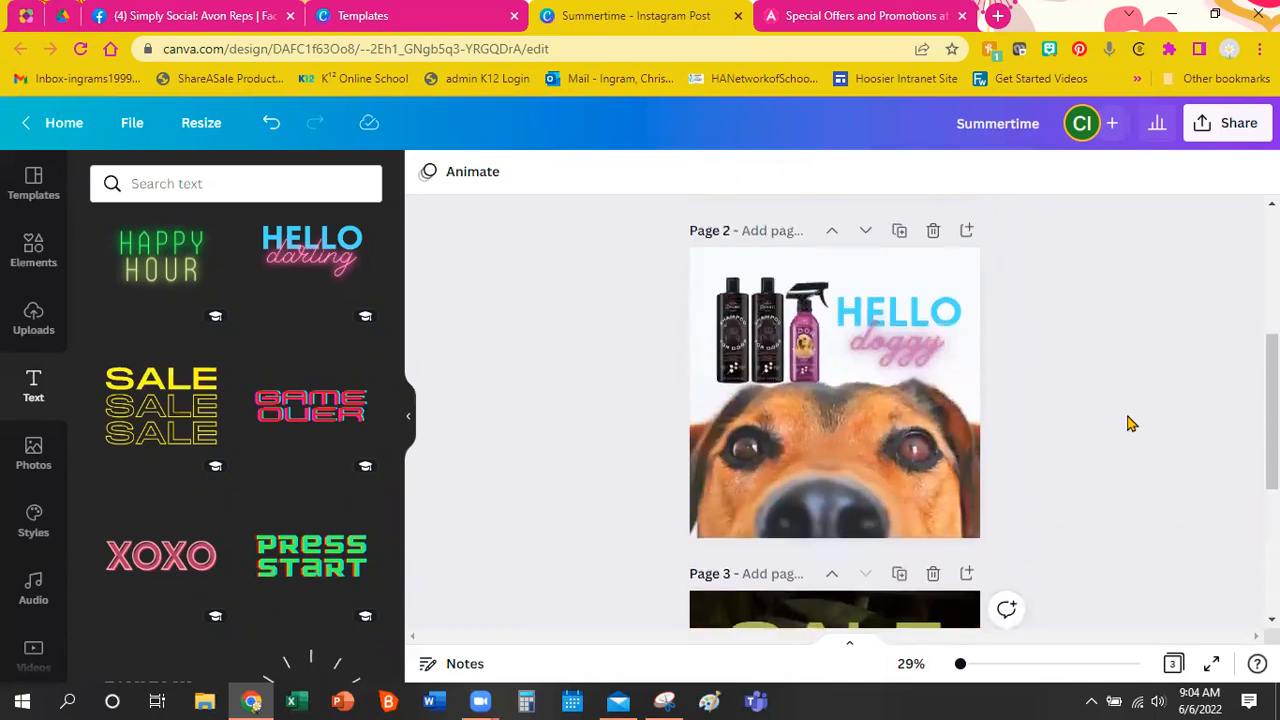
{"action": "scroll", "coordinate": [1129, 423], "scroll_direction": "up", "scroll_amount": 2}
View the social platforms available for sharing the design, then return to the general sharing options.
{"action": "left_click", "coordinate": [1228, 122]}
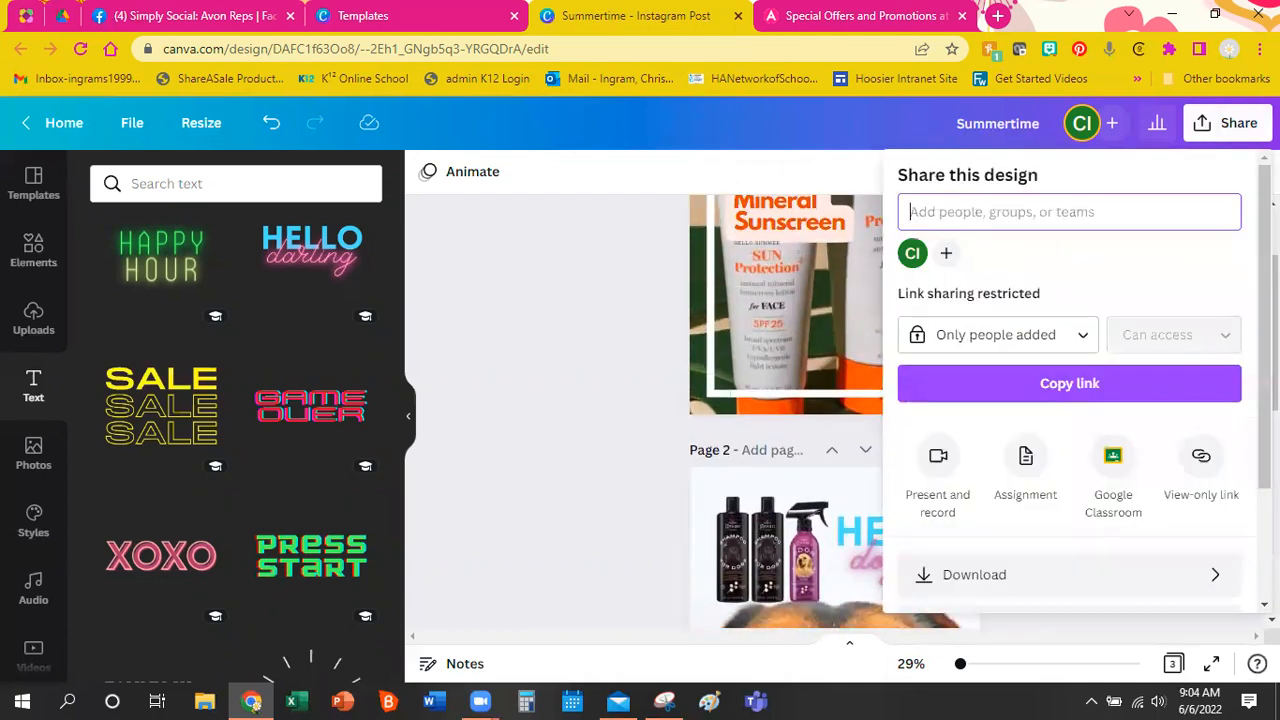
{"action": "scroll", "coordinate": [1095, 300], "scroll_direction": "down", "scroll_amount": 3}
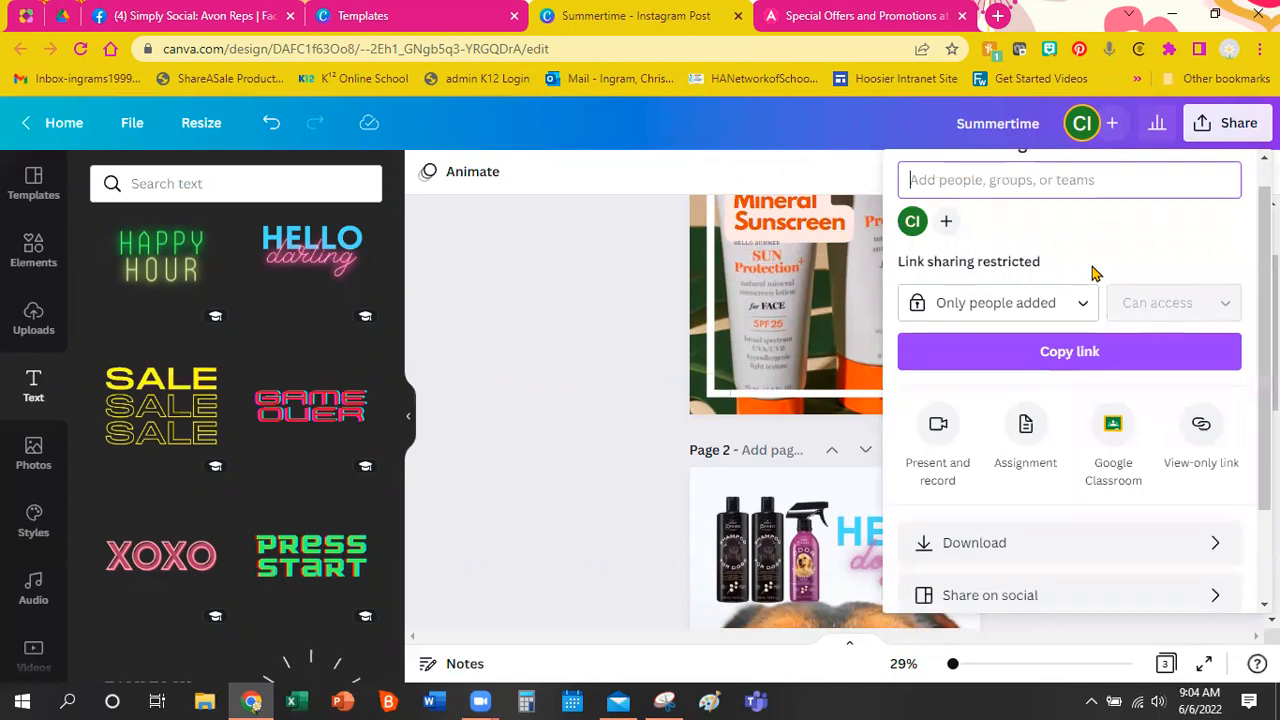
{"action": "left_click", "coordinate": [1115, 472]}
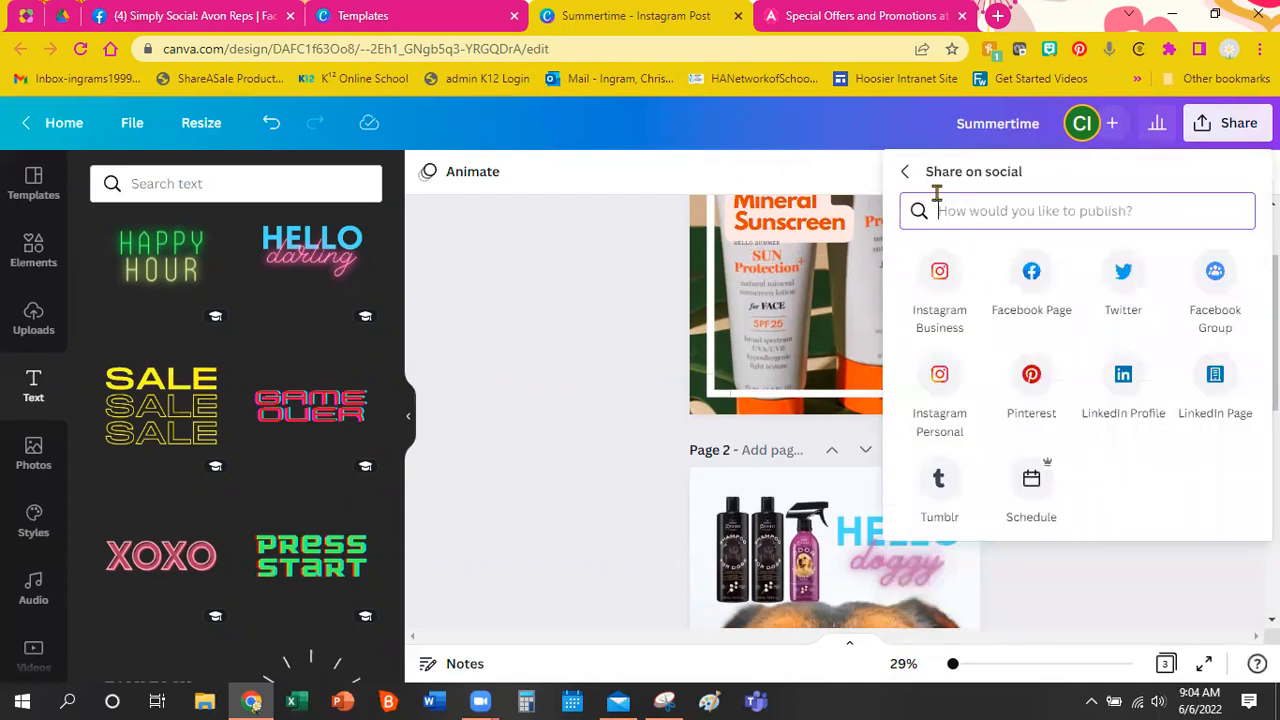
{"action": "left_click", "coordinate": [902, 176]}
Open the download settings and keep PNG as the file type.
{"action": "scroll", "coordinate": [1100, 380], "scroll_direction": "down", "scroll_amount": 3}
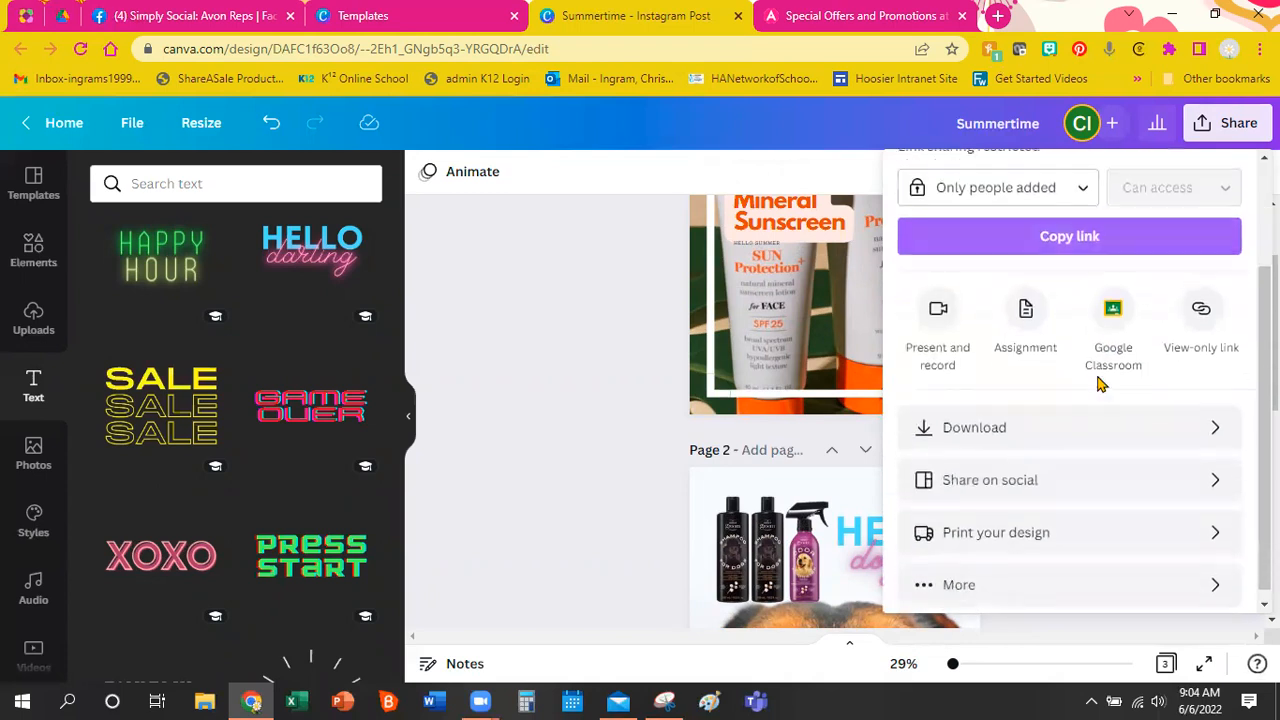
{"action": "left_click", "coordinate": [1106, 420]}
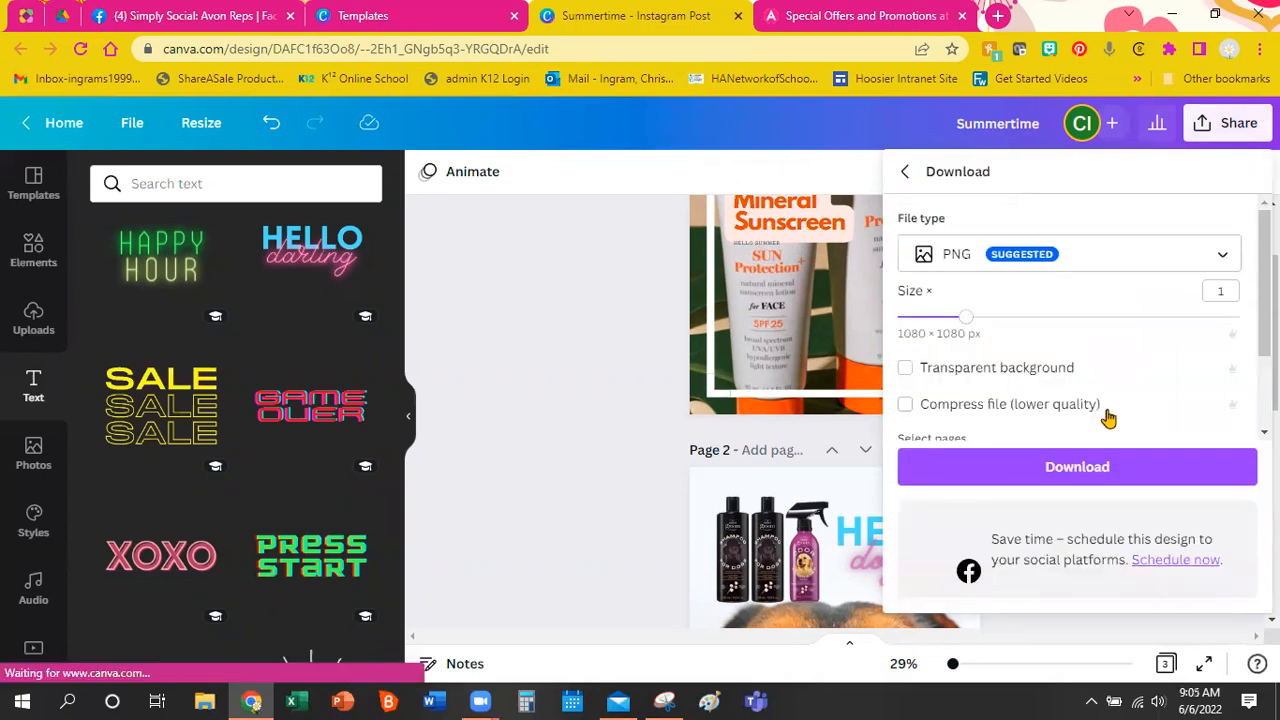
{"action": "left_click", "coordinate": [1143, 258]}
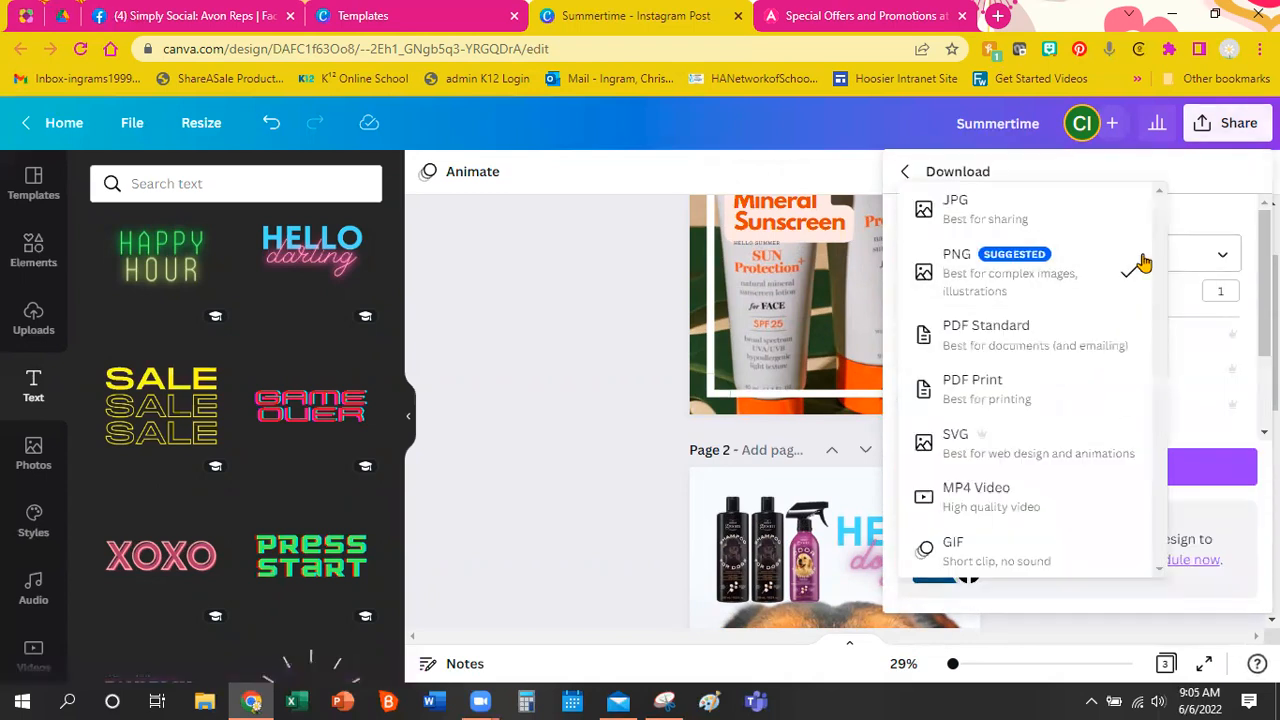
{"action": "left_click", "coordinate": [1077, 291]}
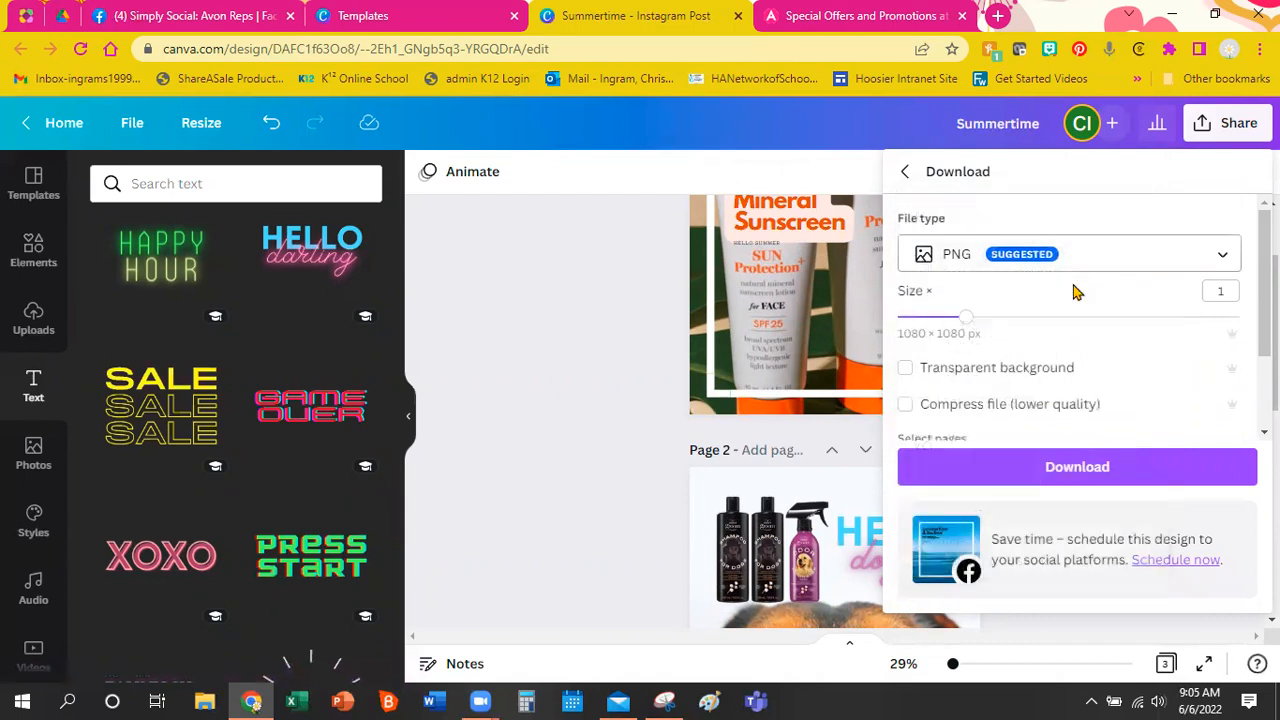
Select all pages (1–3) for the download and start it.
{"action": "scroll", "coordinate": [1077, 291], "scroll_direction": "down", "scroll_amount": 2}
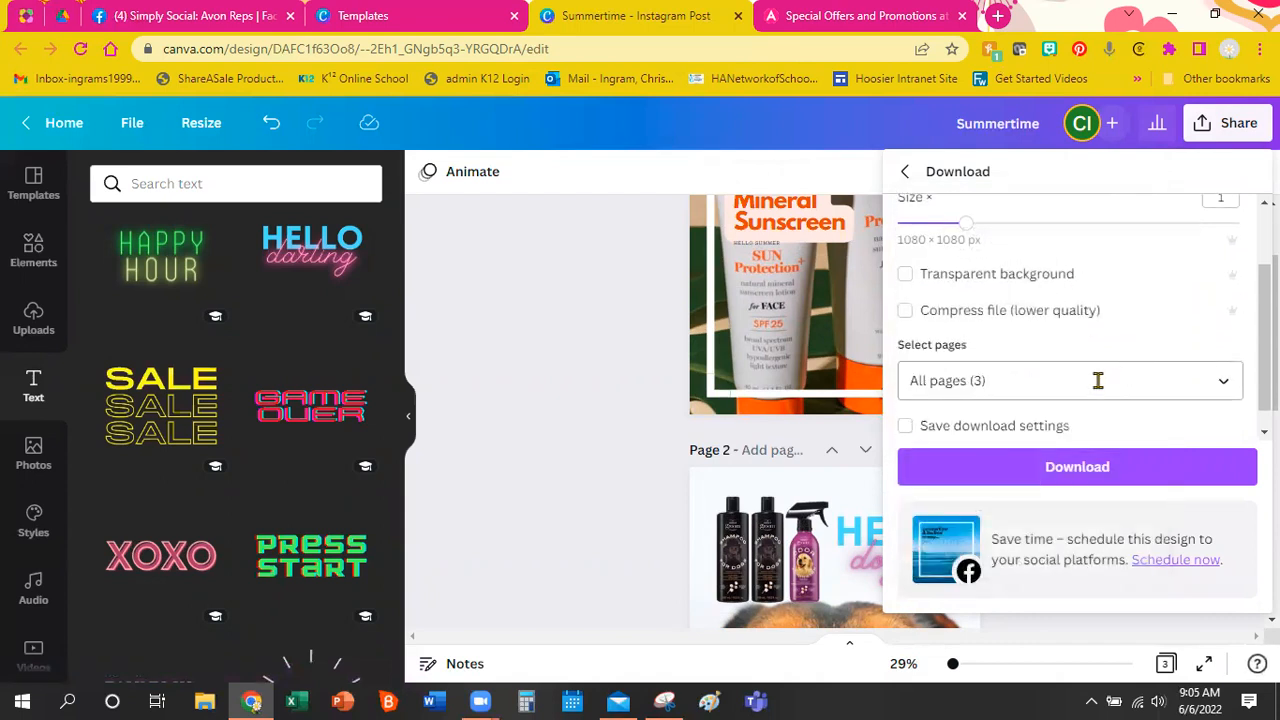
{"action": "left_click", "coordinate": [1220, 382]}
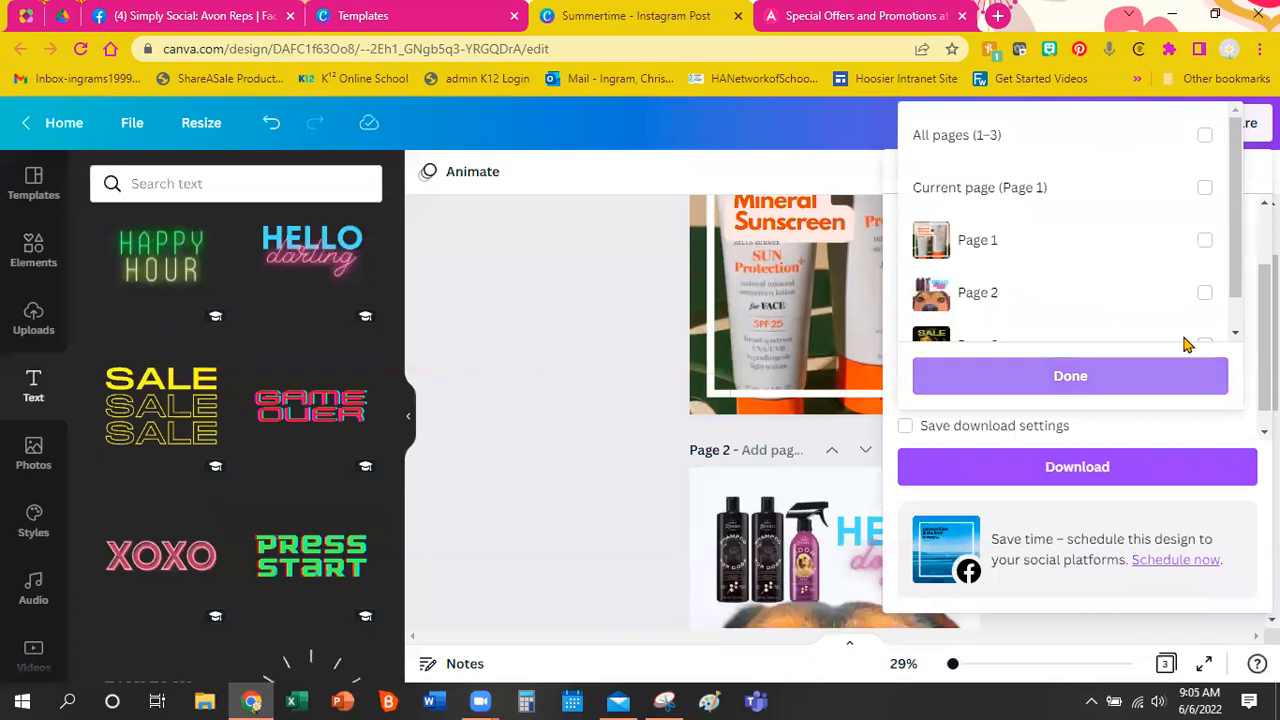
{"action": "scroll", "coordinate": [1120, 240], "scroll_direction": "down", "scroll_amount": 1}
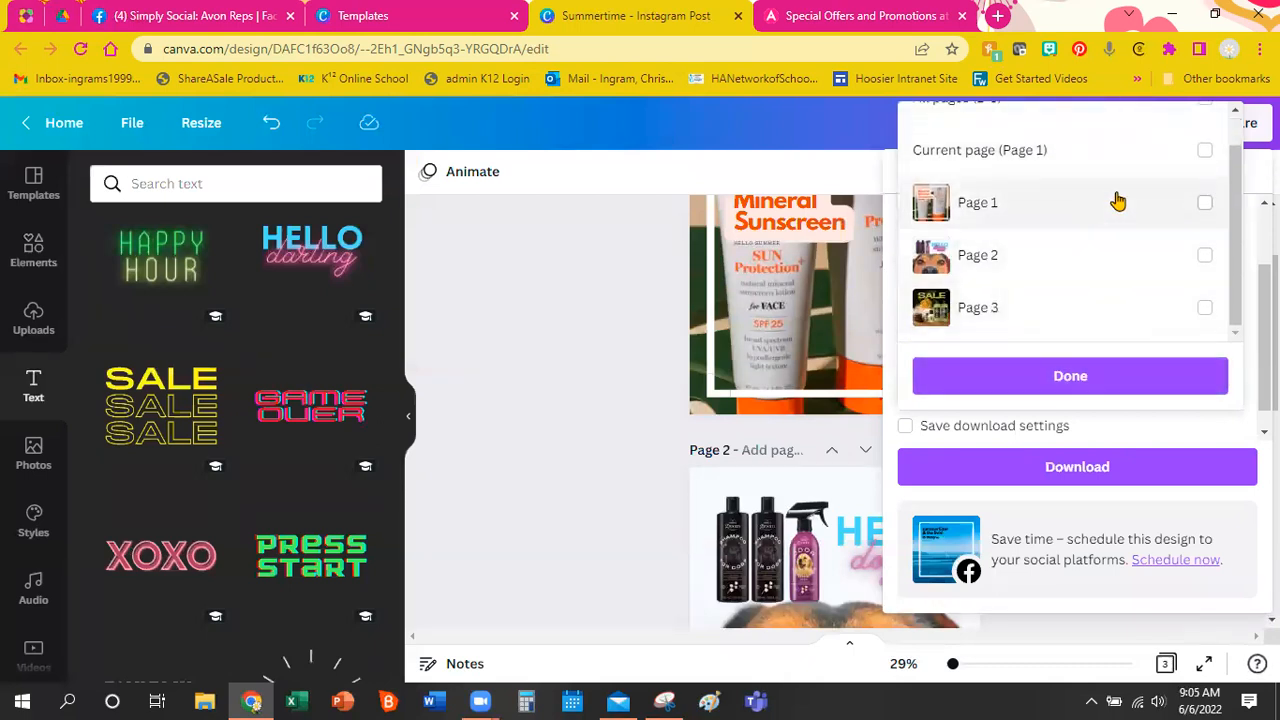
{"action": "scroll", "coordinate": [1206, 150], "scroll_direction": "up", "scroll_amount": 1}
{"action": "left_click", "coordinate": [1205, 138]}
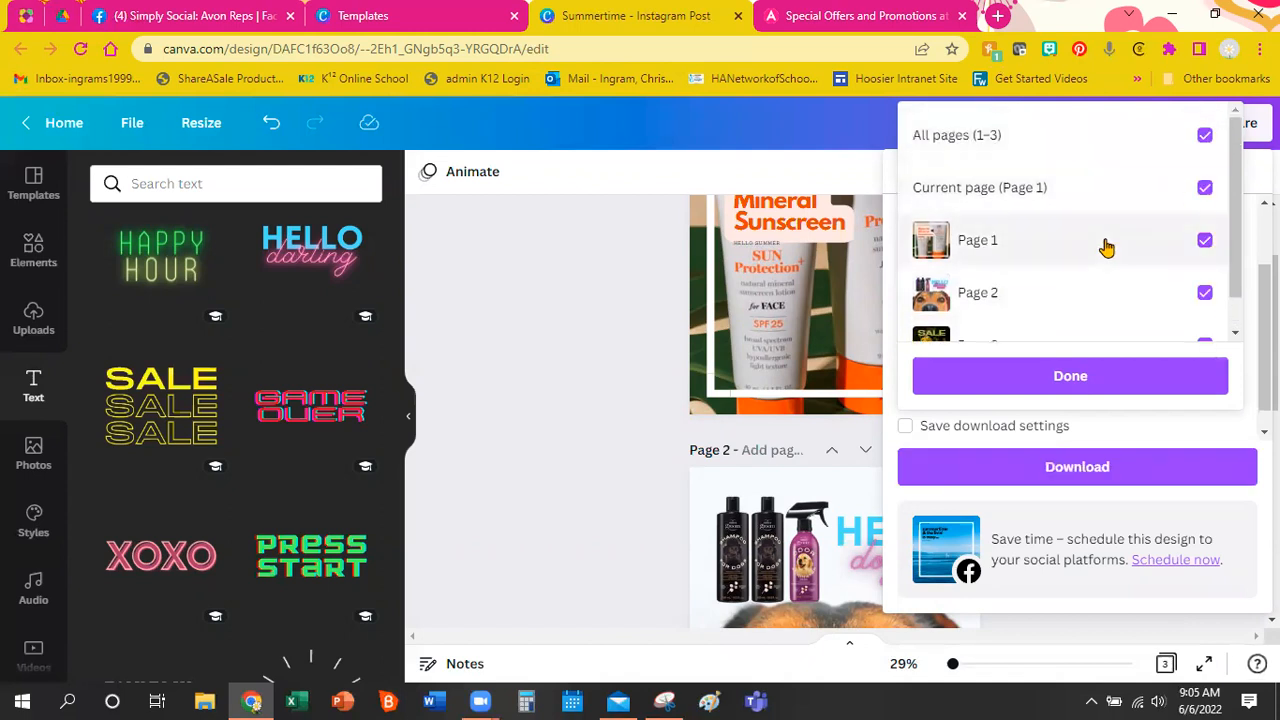
{"action": "scroll", "coordinate": [1105, 246], "scroll_direction": "down", "scroll_amount": 1}
{"action": "left_click", "coordinate": [1122, 377]}
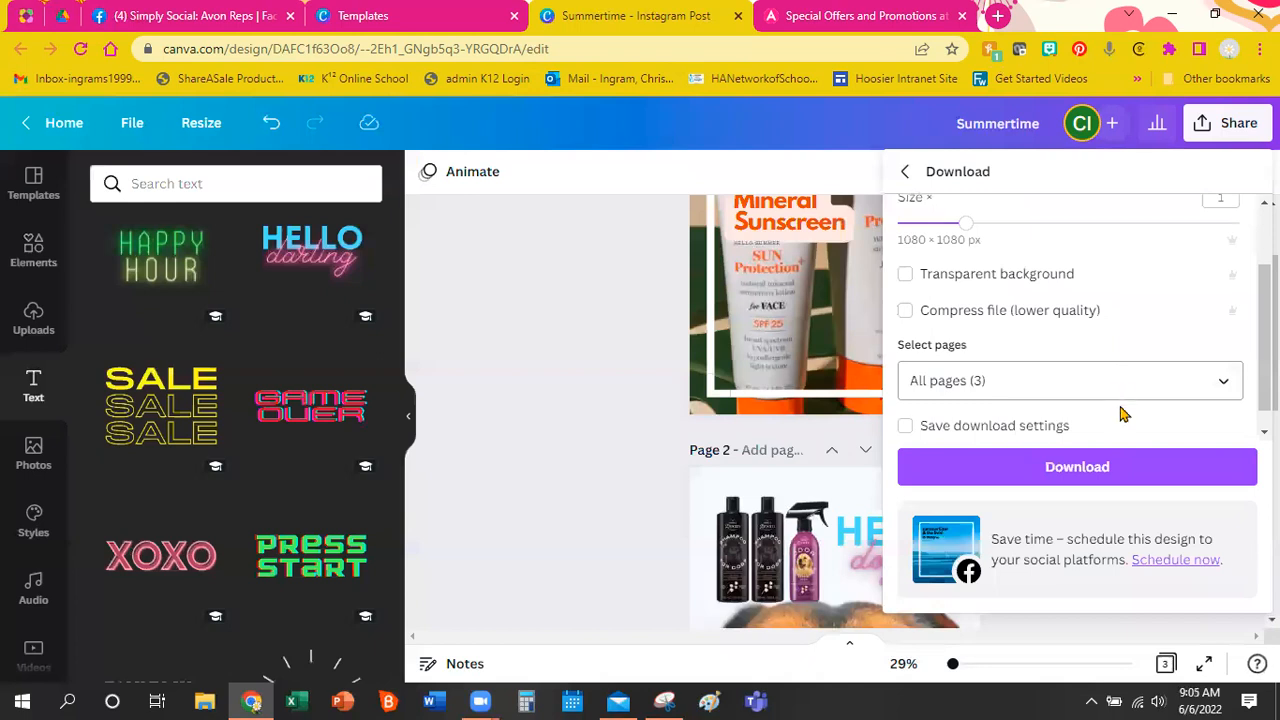
{"action": "scroll", "coordinate": [1122, 413], "scroll_direction": "down", "scroll_amount": 1}
{"action": "left_click", "coordinate": [1135, 470]}
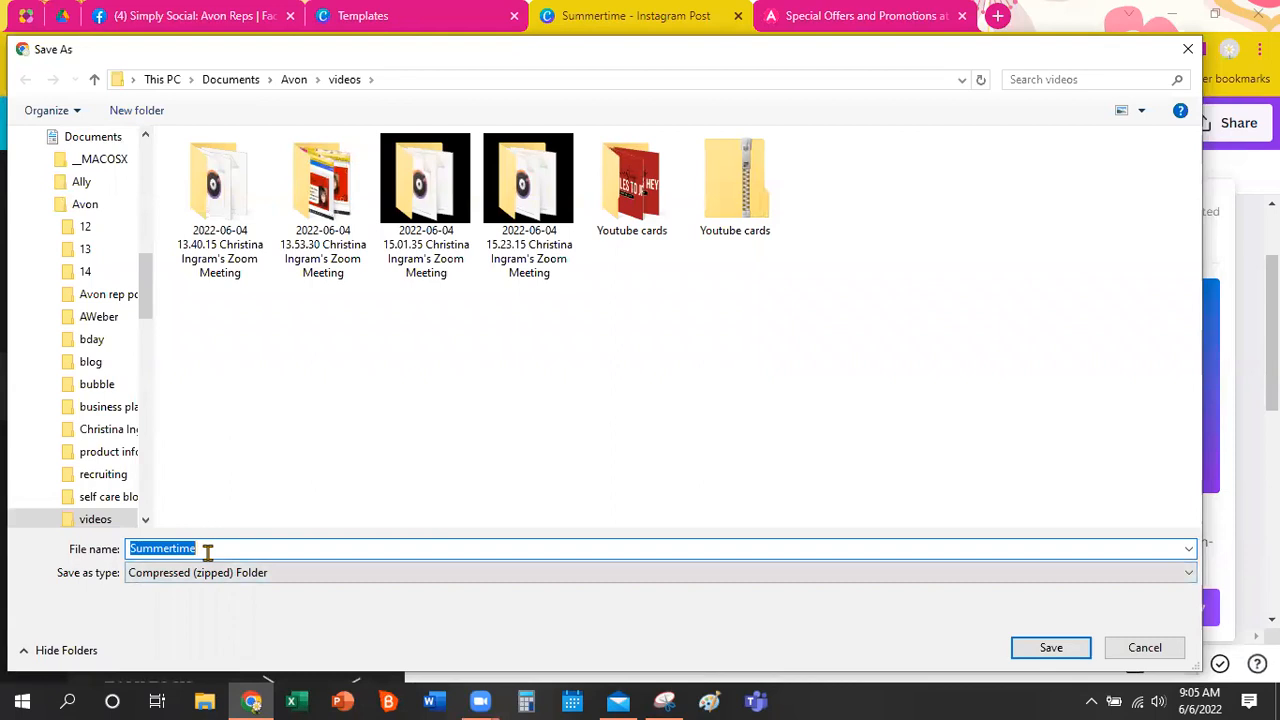
Save the zipped download as SummertimeAds in the Avon folder's 14 subfolder.
{"action": "left_click", "coordinate": [320, 552]}
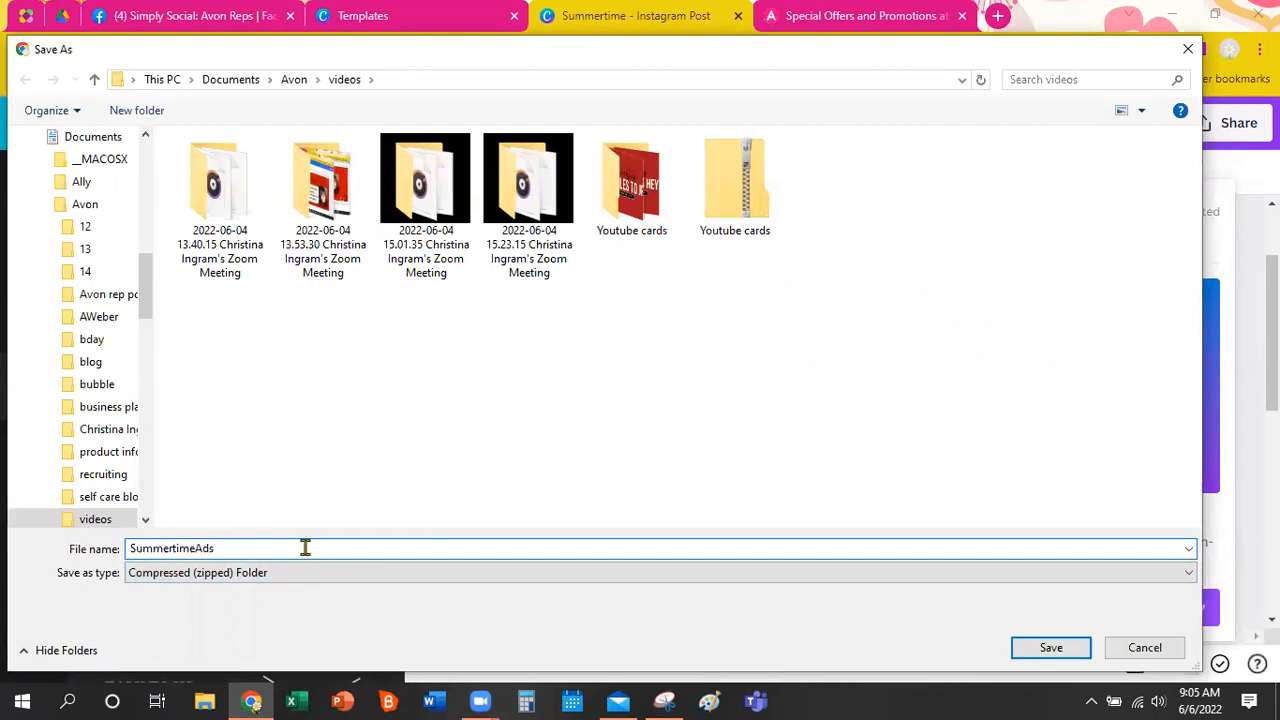
{"action": "left_click", "coordinate": [293, 79]}
{"action": "left_click", "coordinate": [348, 197]}
{"action": "double_click", "coordinate": [348, 197]}
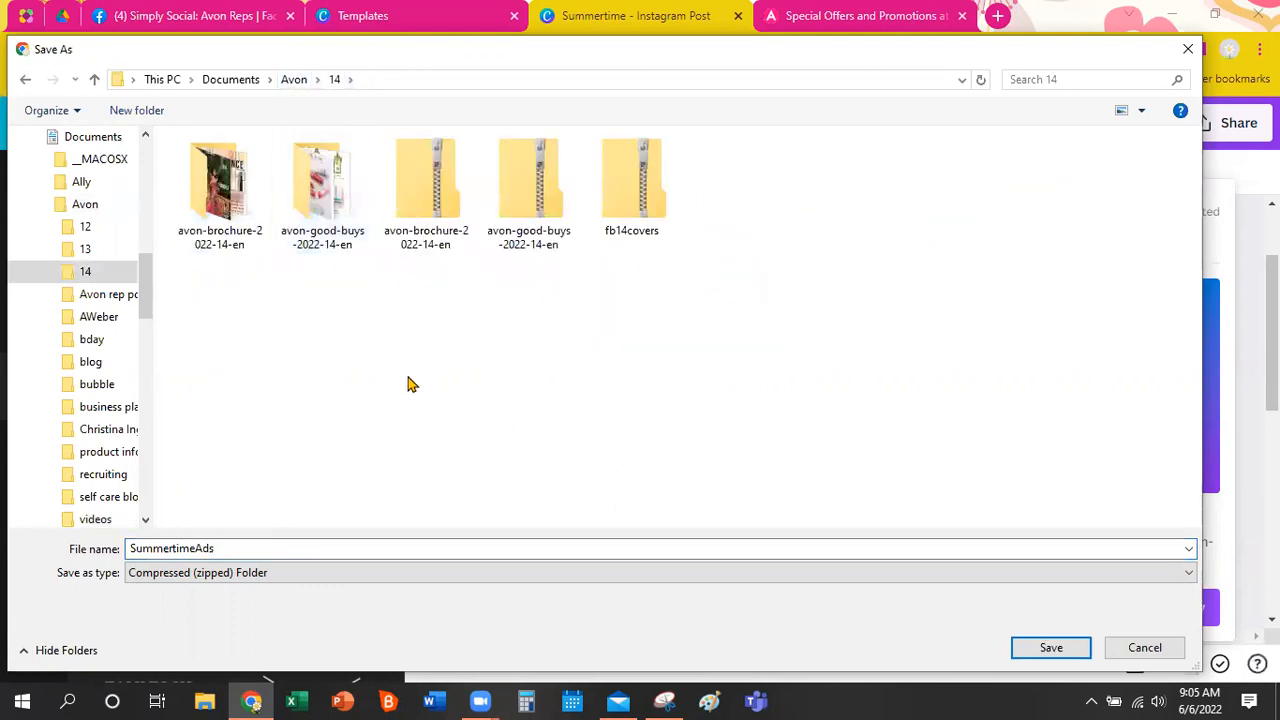
{"action": "left_click", "coordinate": [1065, 650]}
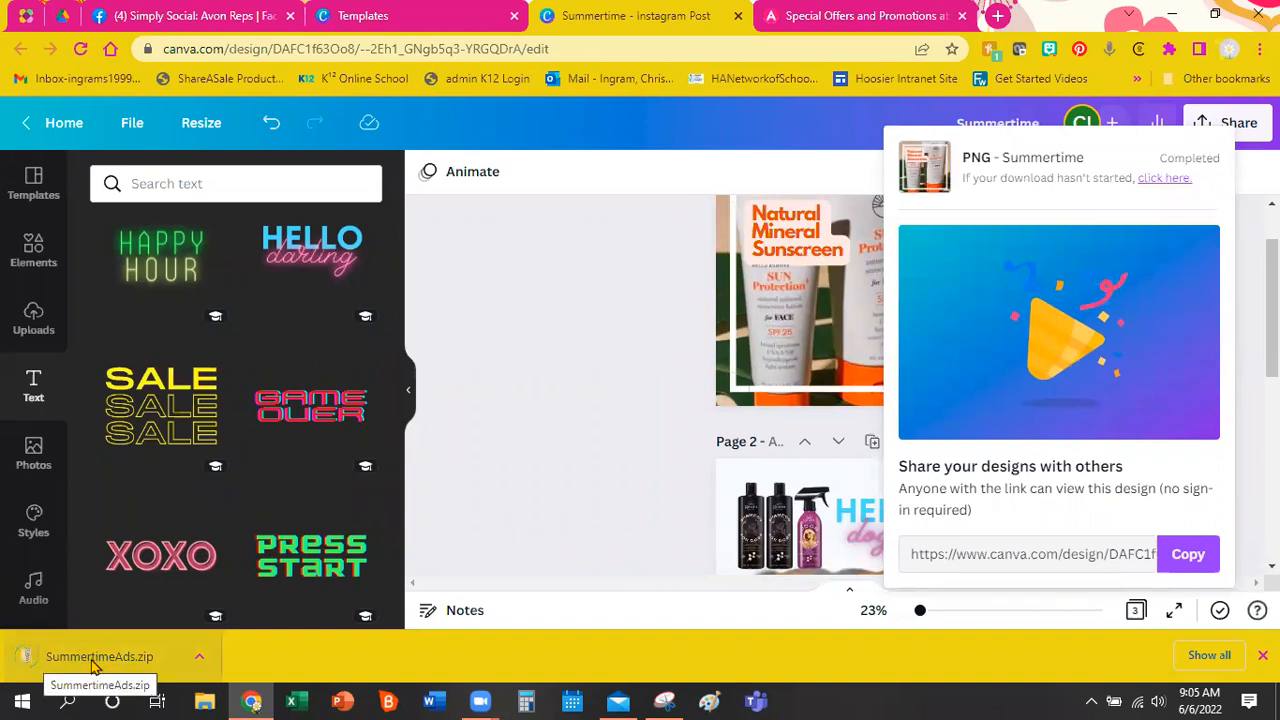
Open the downloaded SummertimeAds zip in File Explorer and go to its location in the Avon folder's 14 subfolder.
{"action": "left_click", "coordinate": [52, 659]}
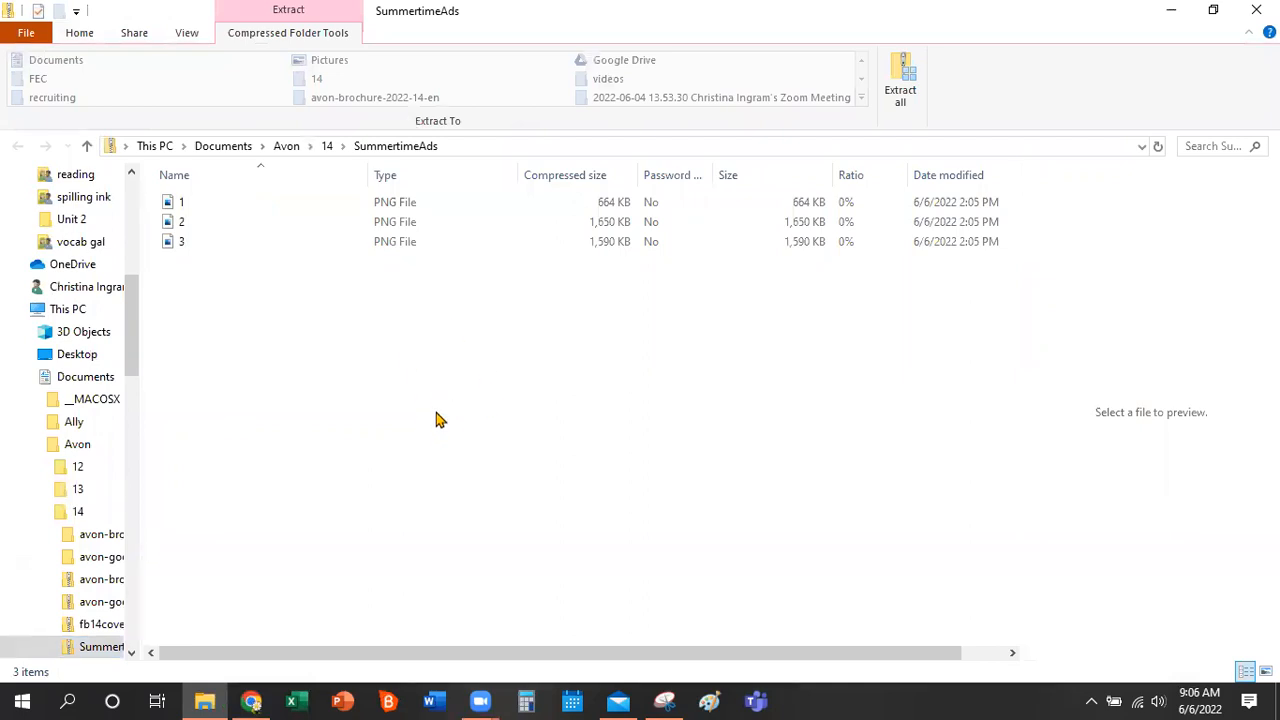
{"action": "left_click", "coordinate": [288, 148]}
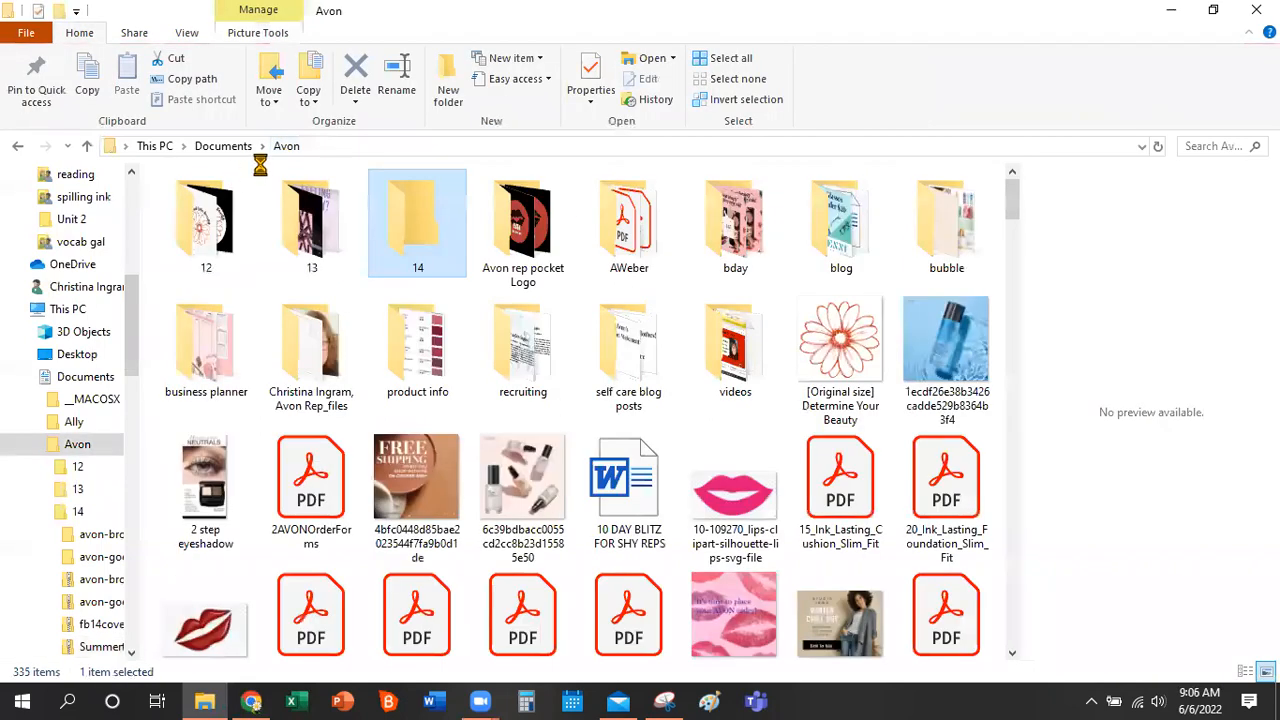
{"action": "double_click", "coordinate": [414, 216]}
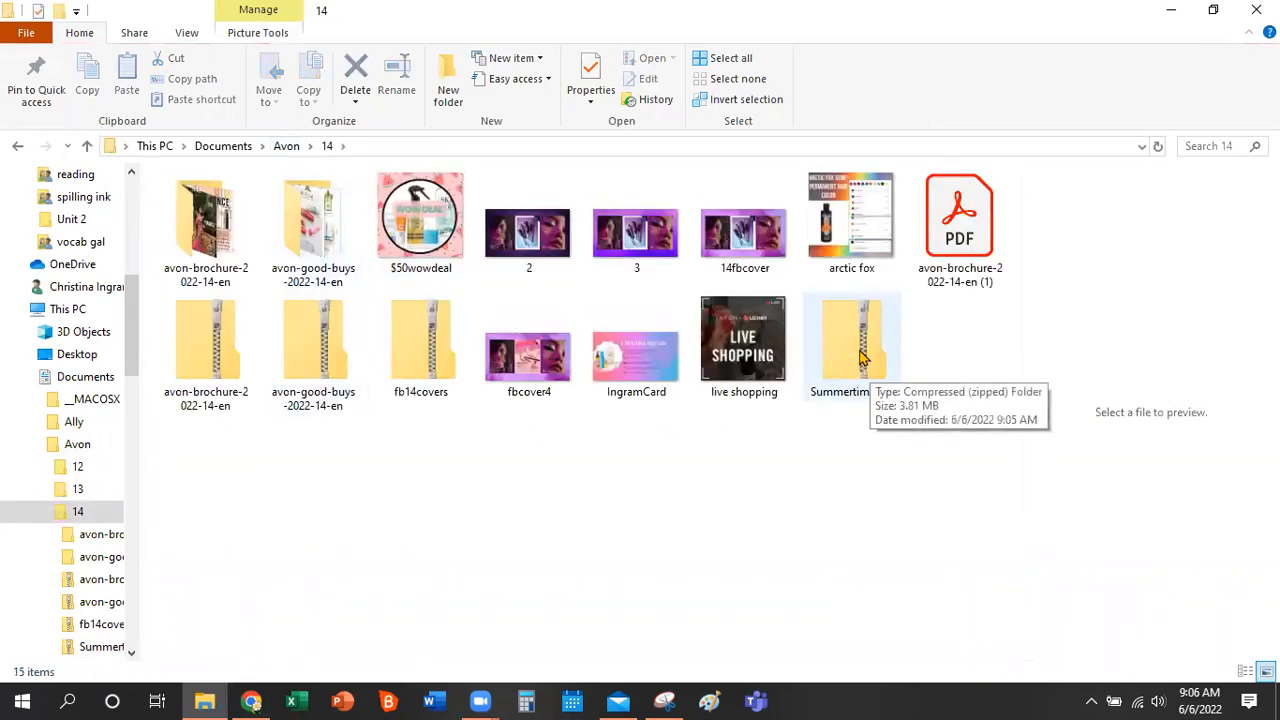
Open the SummertimeAds zip and extract all its files to the suggested SummertimeAds folder inside Avon\14.
{"action": "double_click", "coordinate": [862, 357]}
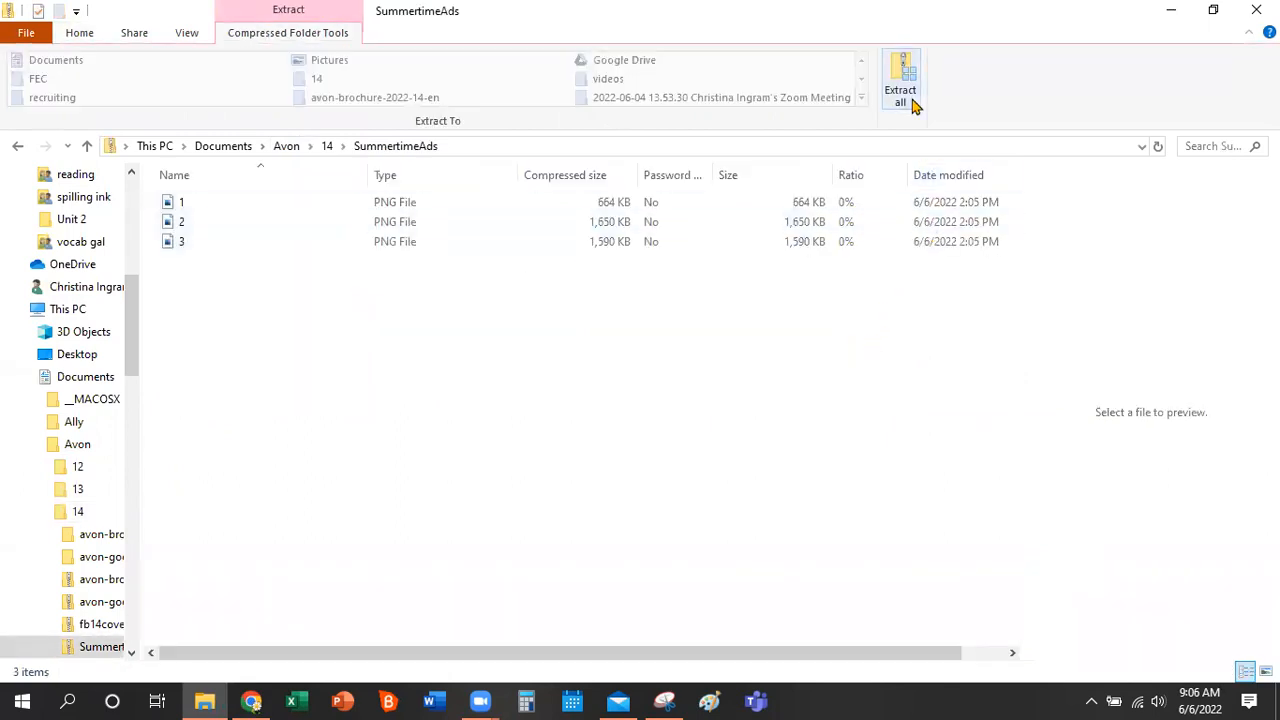
{"action": "left_click", "coordinate": [901, 96]}
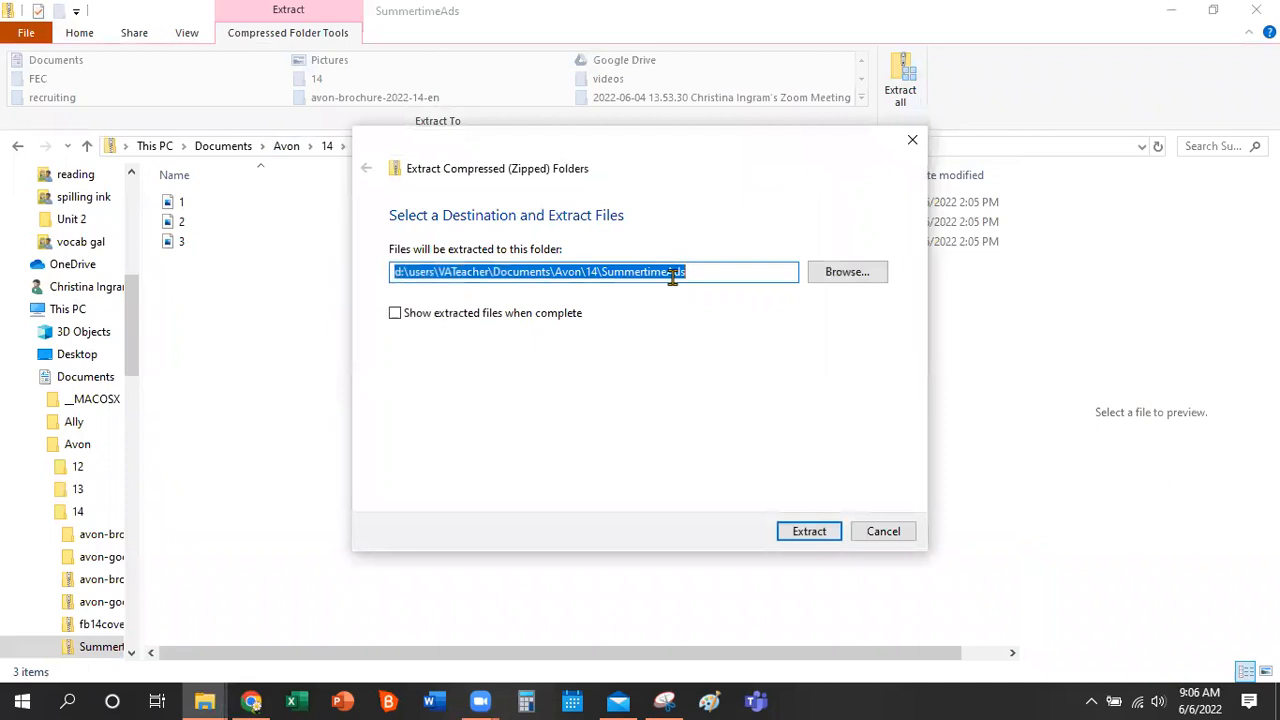
{"action": "left_click", "coordinate": [809, 531]}
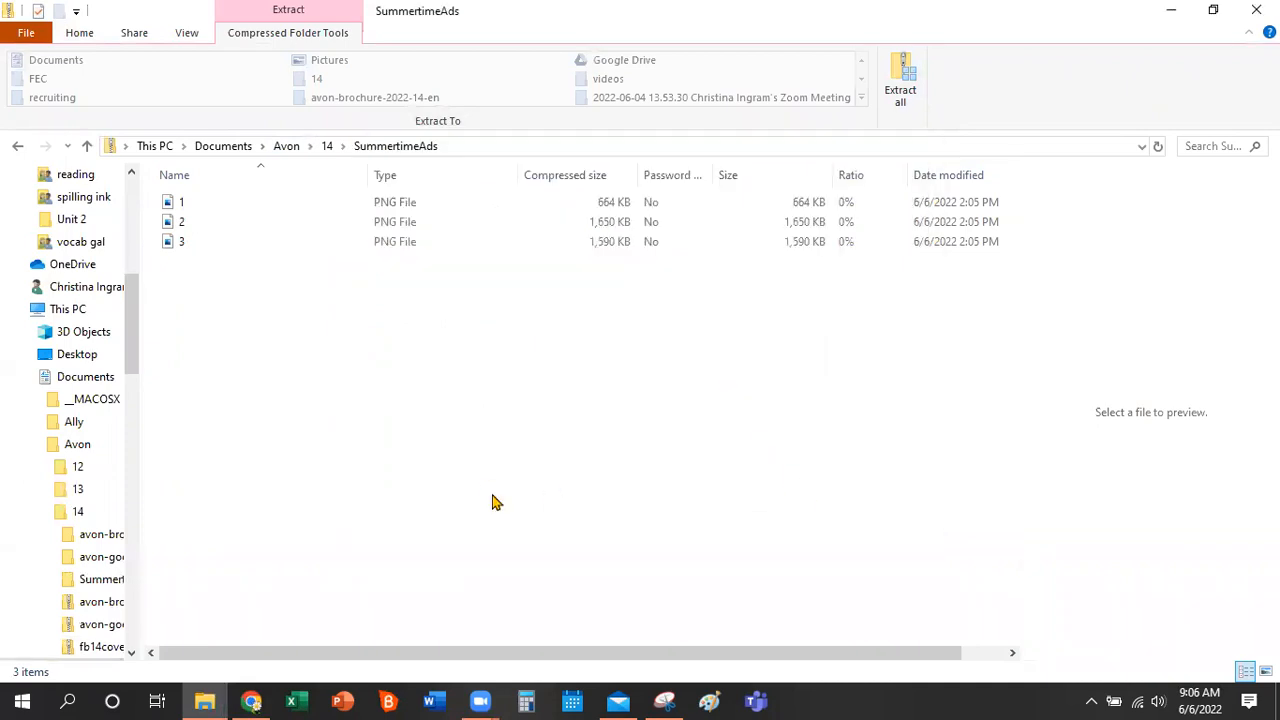
Return to the 14 folder and open the extracted SummertimeAds folder to view the ad images.
{"action": "left_click", "coordinate": [327, 146]}
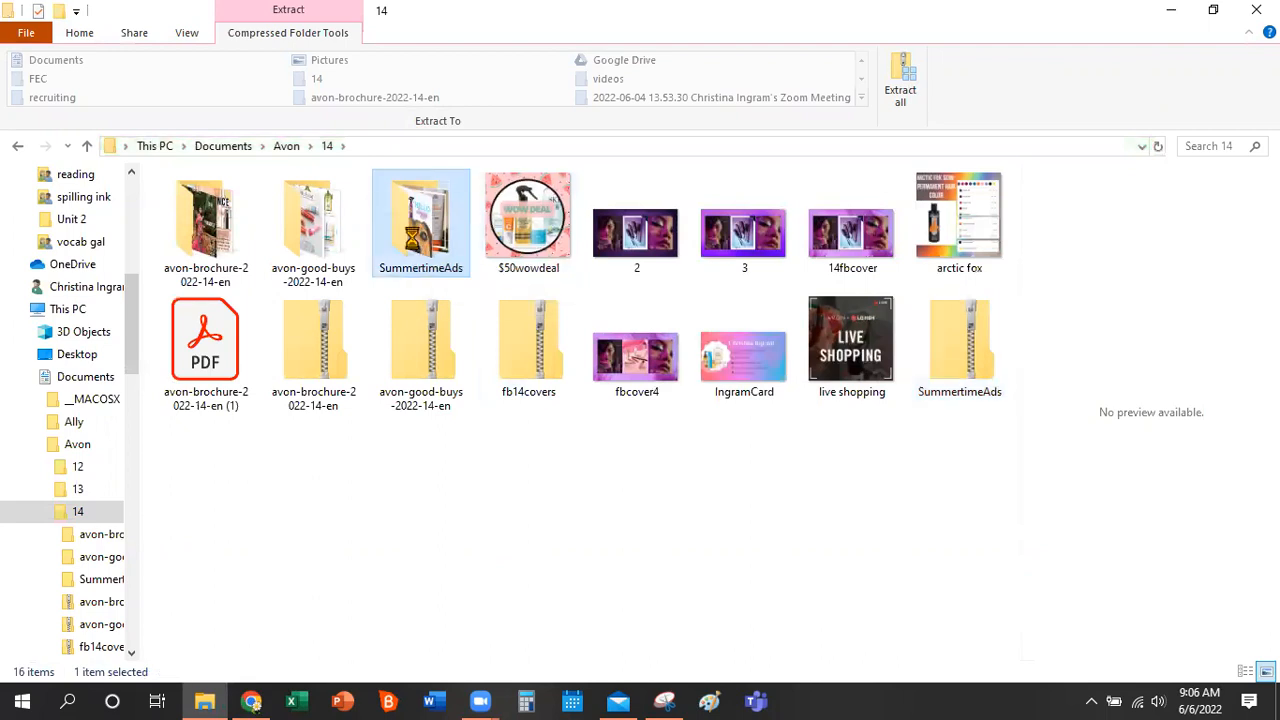
{"action": "double_click", "coordinate": [412, 240]}
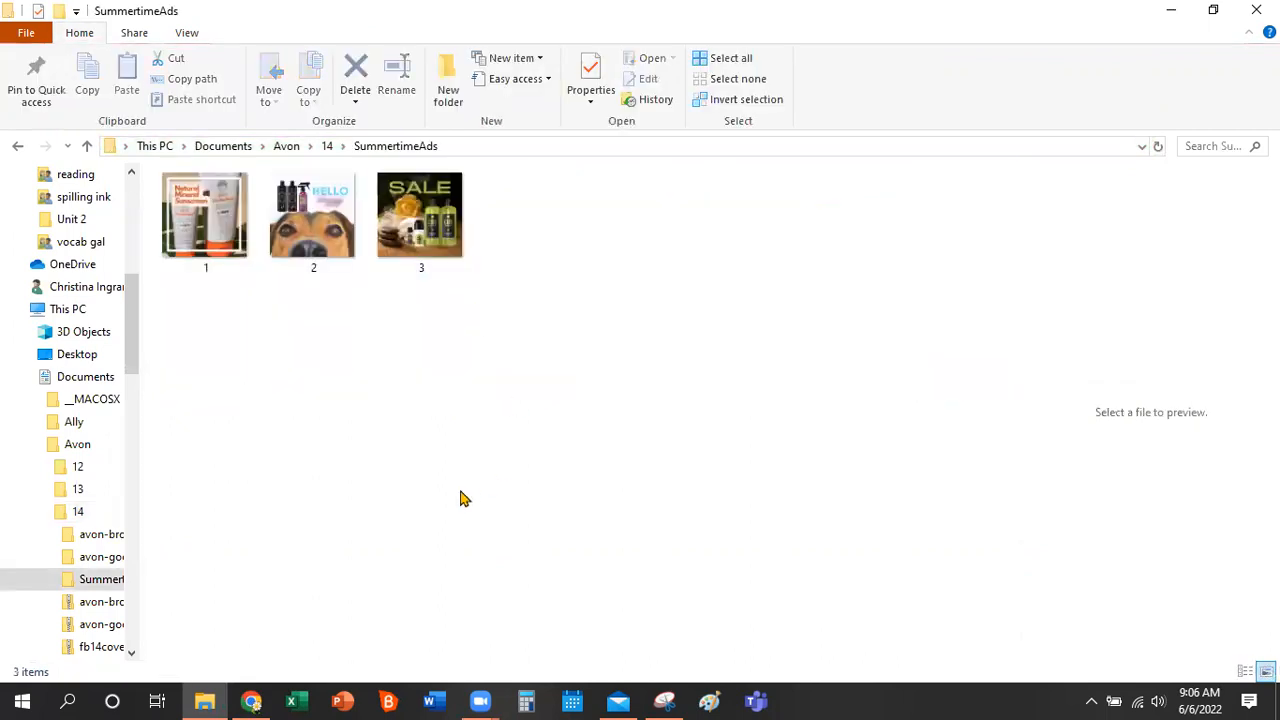